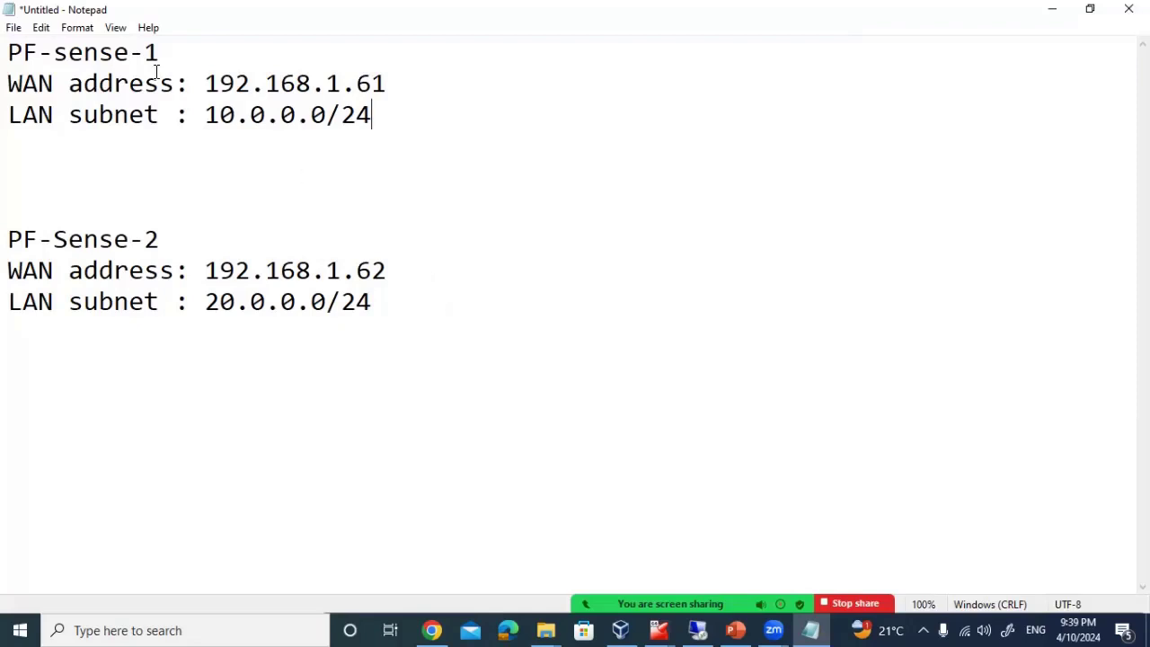
Review the WAN addresses and LAN subnets noted for PF-sense-1 and PF-Sense-2.
{"action": "left_click_drag", "start_coordinate": [159, 52], "coordinate": [8, 52]}
{"action": "left_click_drag", "start_coordinate": [159, 239], "coordinate": [7, 239]}
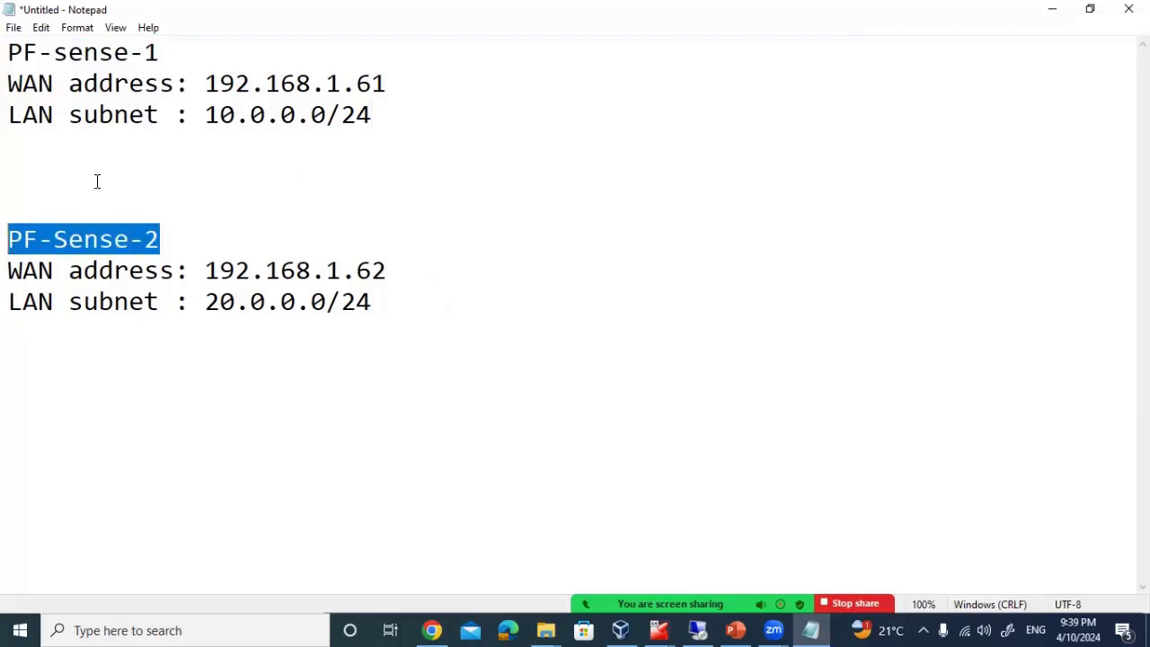
{"action": "left_click_drag", "start_coordinate": [388, 84], "coordinate": [213, 77]}
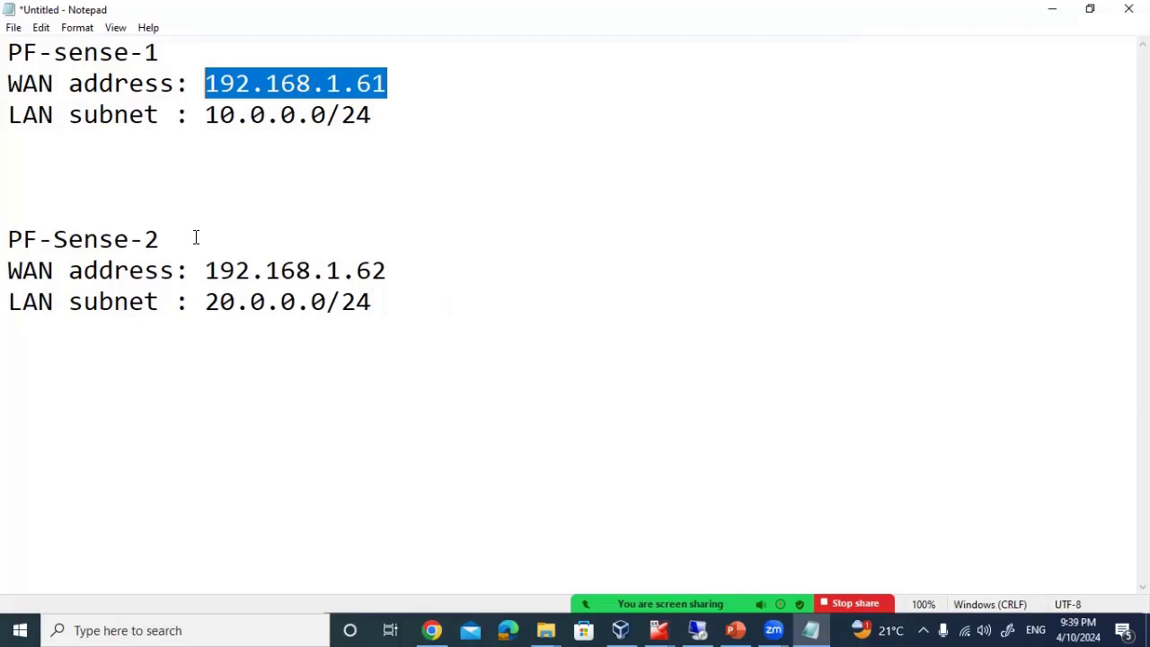
{"action": "left_click_drag", "start_coordinate": [394, 270], "coordinate": [207, 267]}
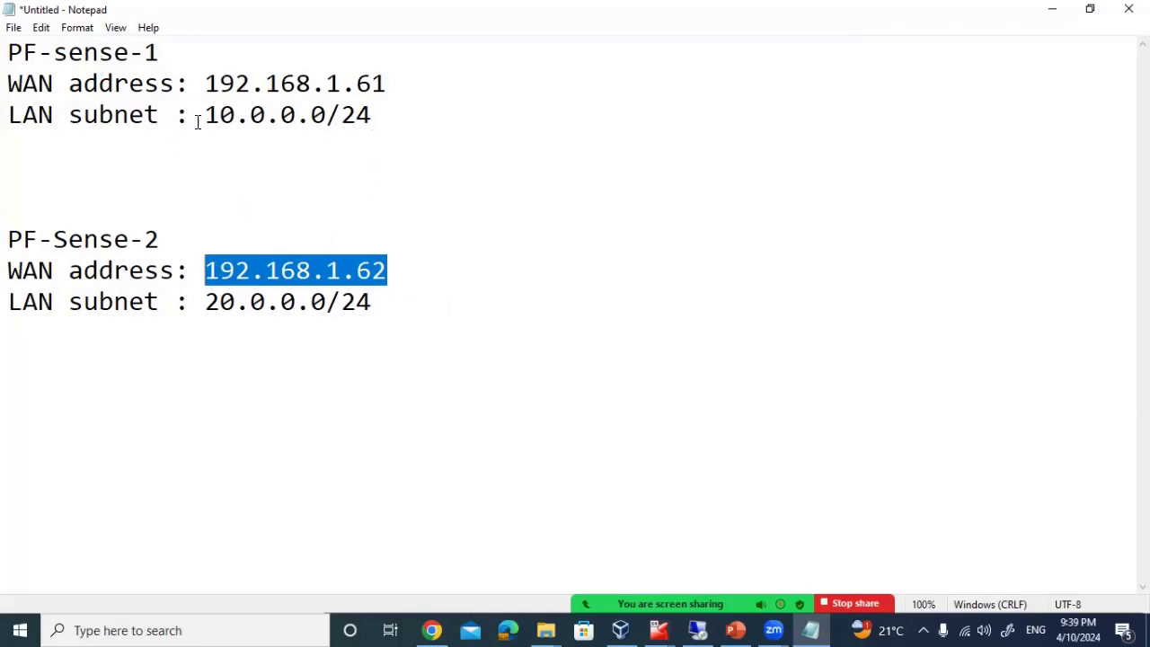
{"action": "left_click_drag", "start_coordinate": [377, 114], "coordinate": [9, 117]}
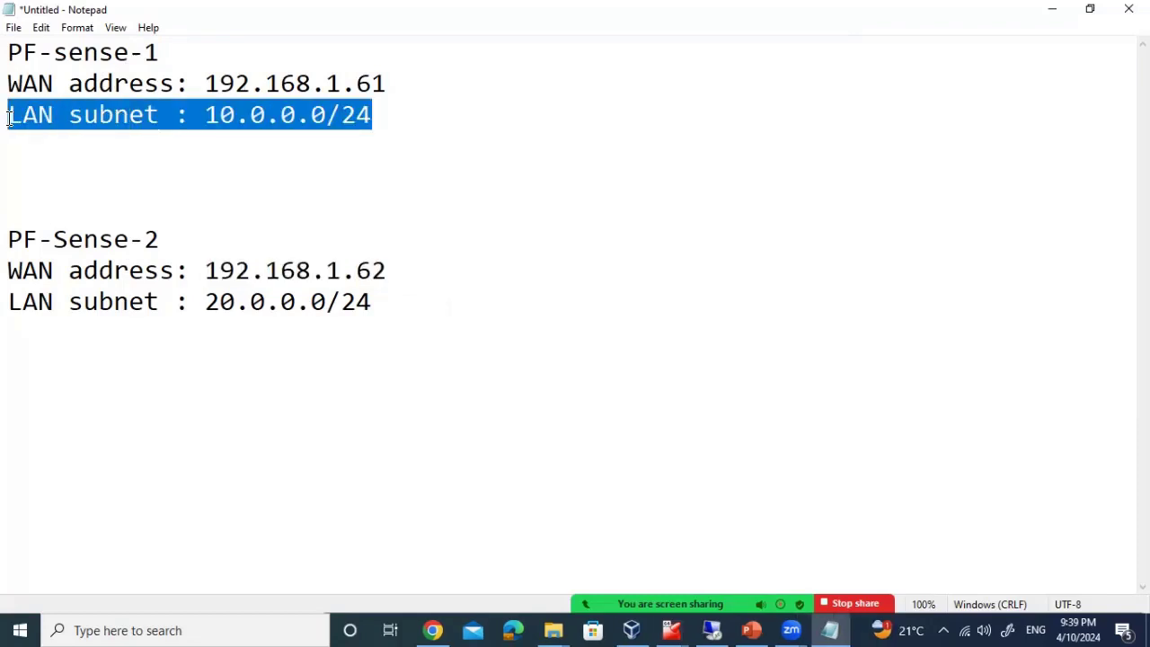
{"action": "left_click_drag", "start_coordinate": [385, 306], "coordinate": [9, 303]}
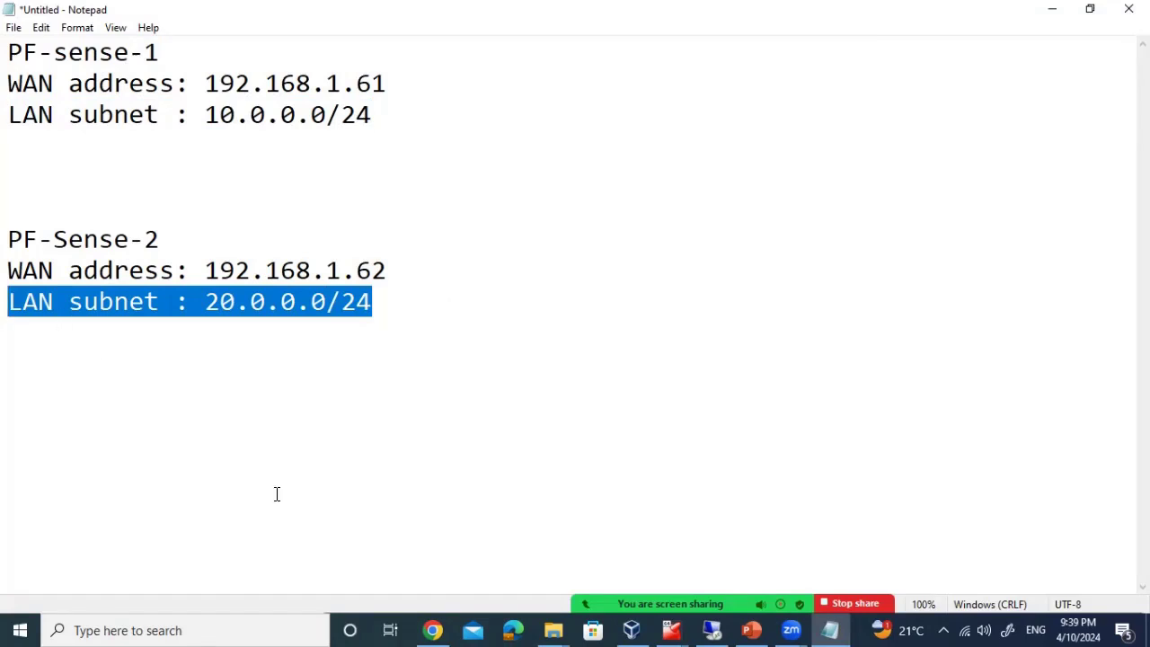
Switch to Chrome and start a new IPsec phase 1 entry on the pfSense firewall at 192.168.1.61.
{"action": "left_click", "coordinate": [432, 629]}
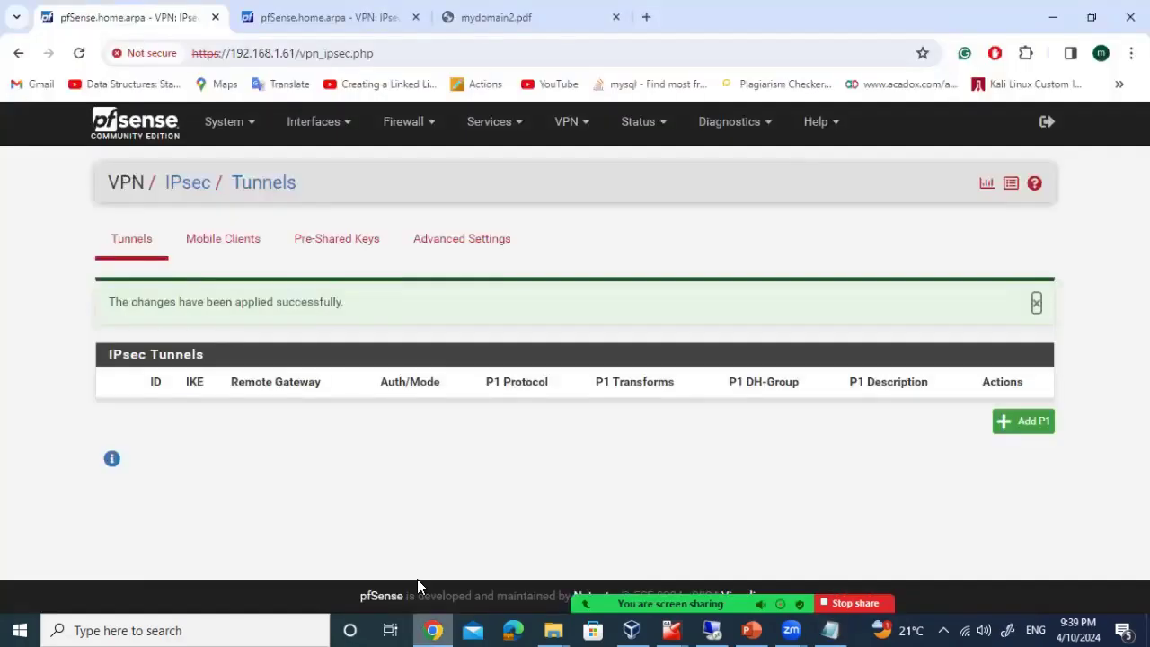
{"action": "left_click", "coordinate": [160, 131]}
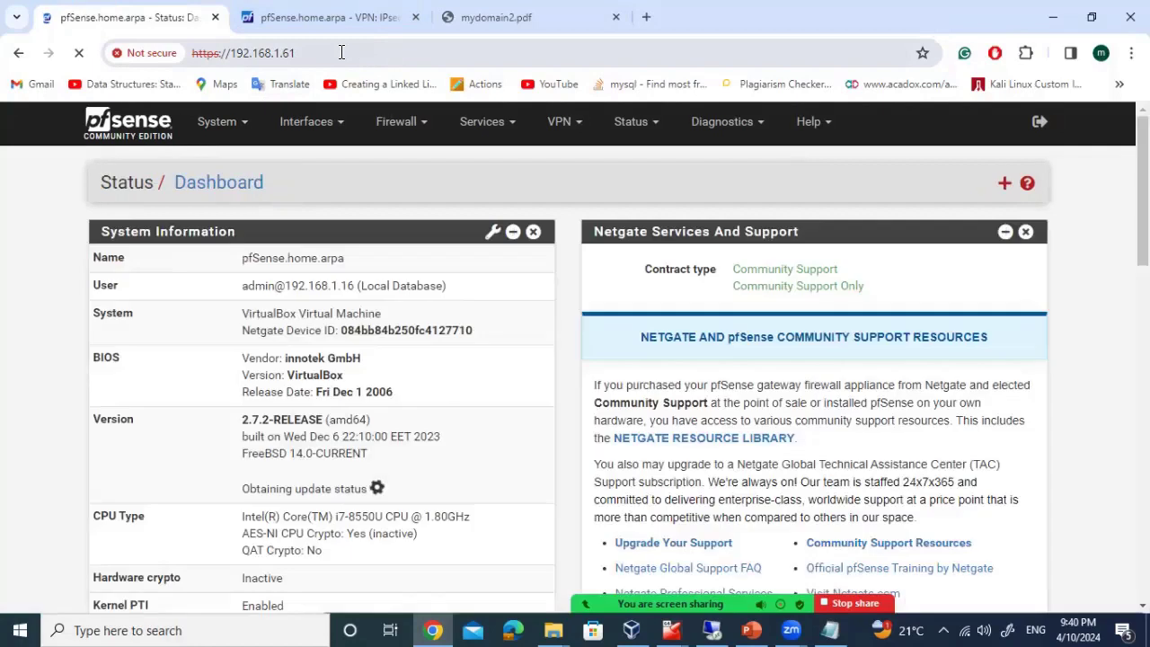
{"action": "left_click_drag", "start_coordinate": [298, 53], "coordinate": [231, 56]}
{"action": "left_click", "coordinate": [3, 317]}
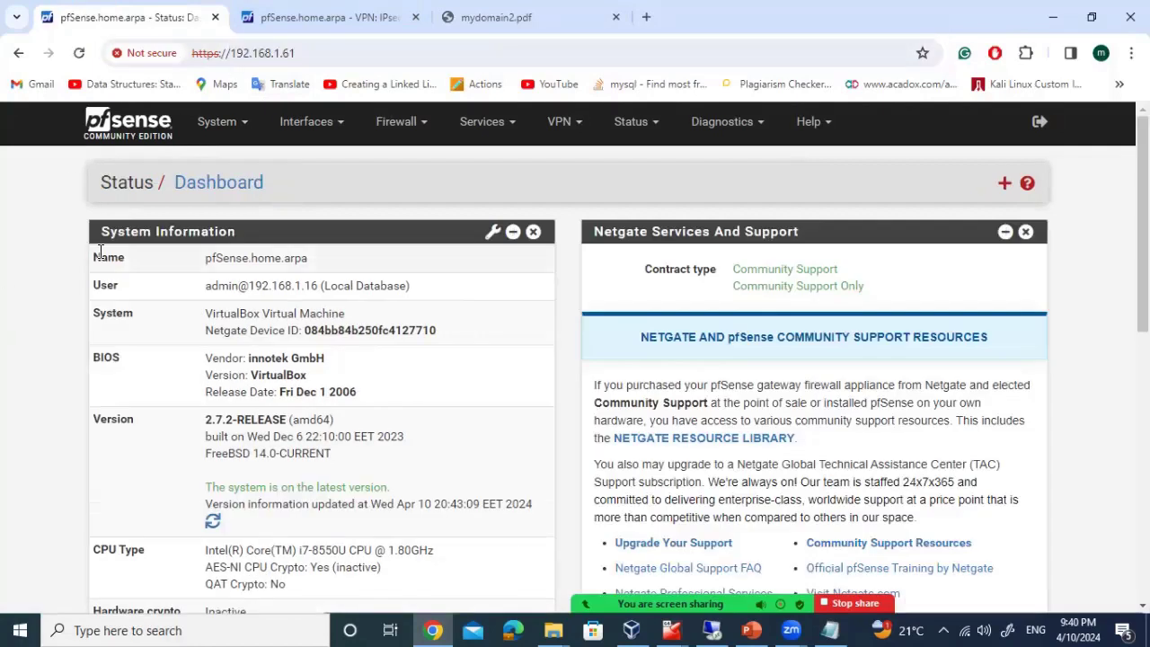
{"action": "left_click", "coordinate": [564, 125]}
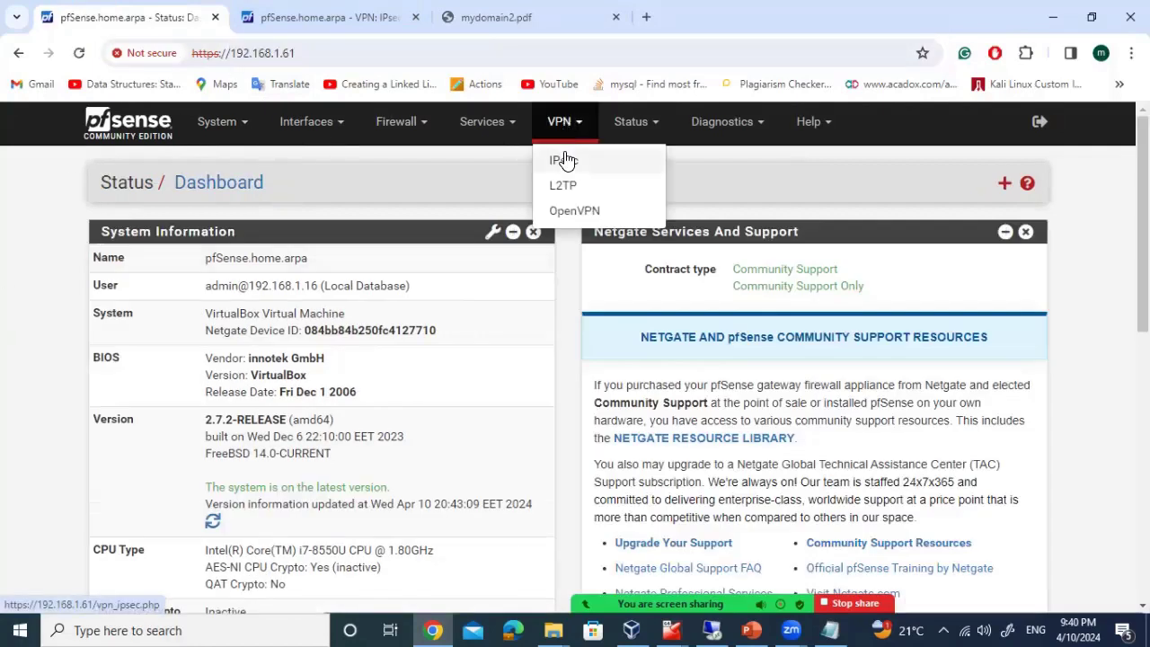
{"action": "left_click", "coordinate": [562, 157]}
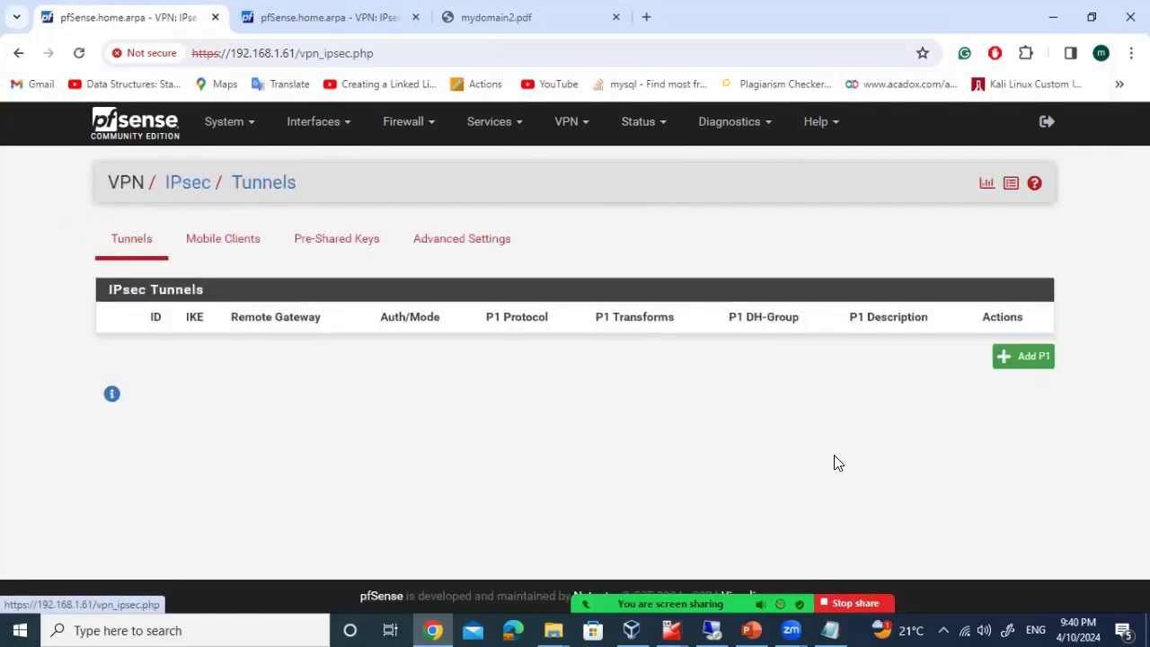
{"action": "left_click", "coordinate": [1030, 359]}
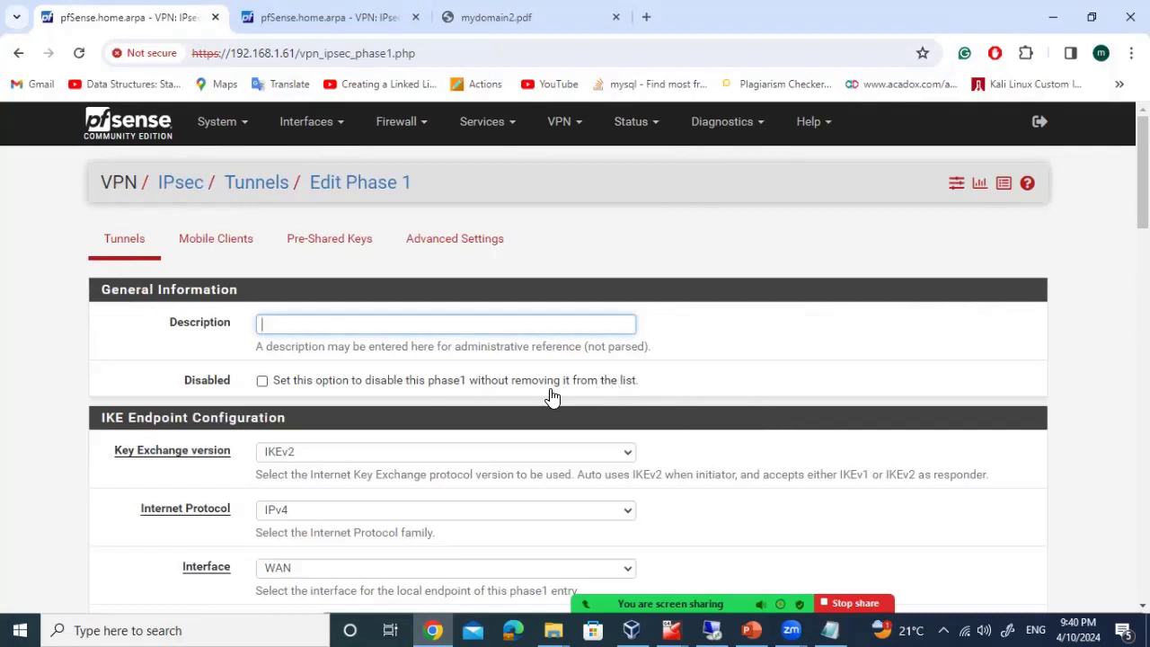
Set the phase 1 remote gateway to 192.168.1.62 in the IKE endpoint configuration.
{"action": "left_click_drag", "start_coordinate": [422, 184], "coordinate": [309, 185]}
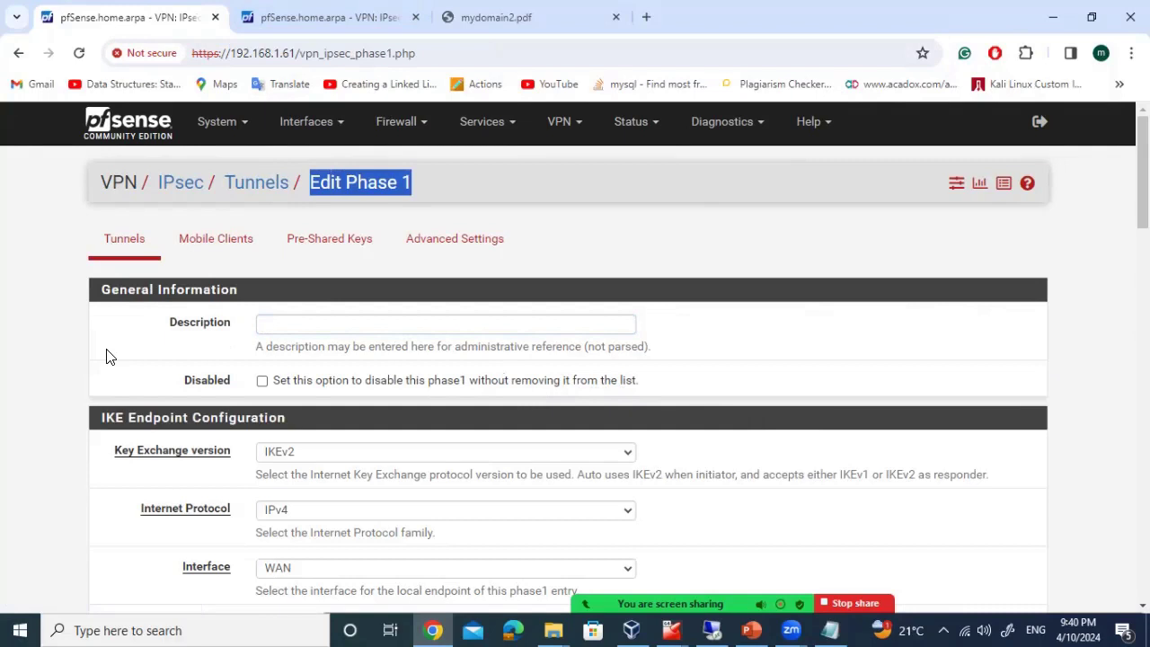
{"action": "scroll", "coordinate": [107, 350], "scroll_direction": "down", "scroll_amount": 1}
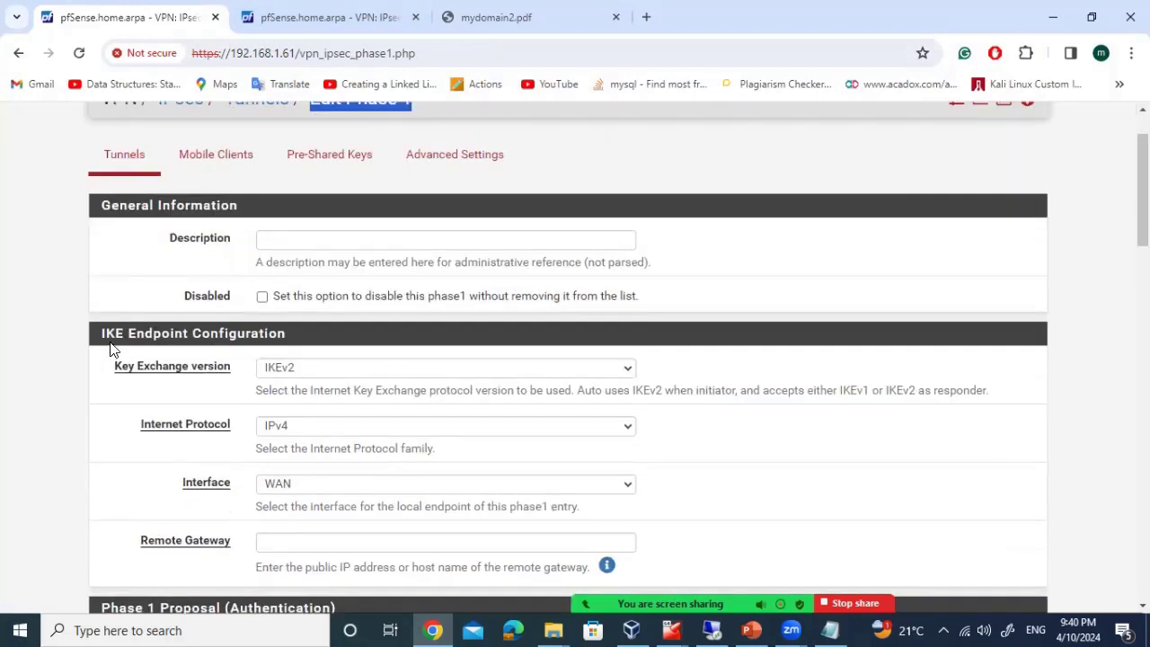
{"action": "scroll", "coordinate": [130, 295], "scroll_direction": "down", "scroll_amount": 1}
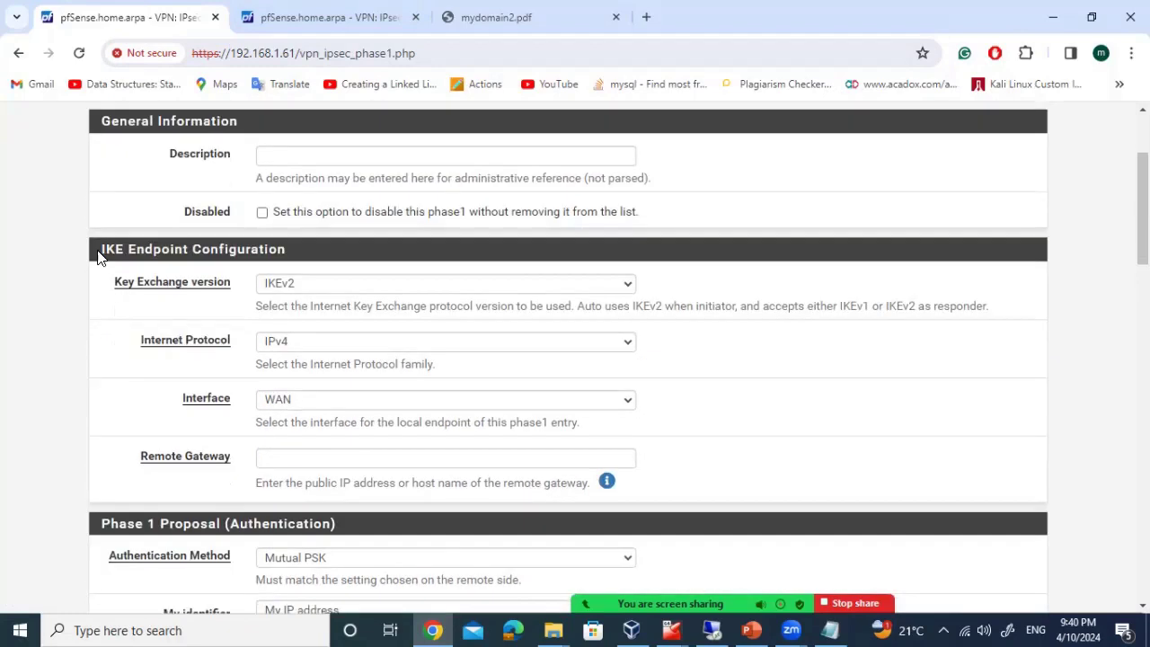
{"action": "scroll", "coordinate": [127, 303], "scroll_direction": "down", "scroll_amount": 1}
{"action": "left_click_drag", "start_coordinate": [159, 318], "coordinate": [301, 325]}
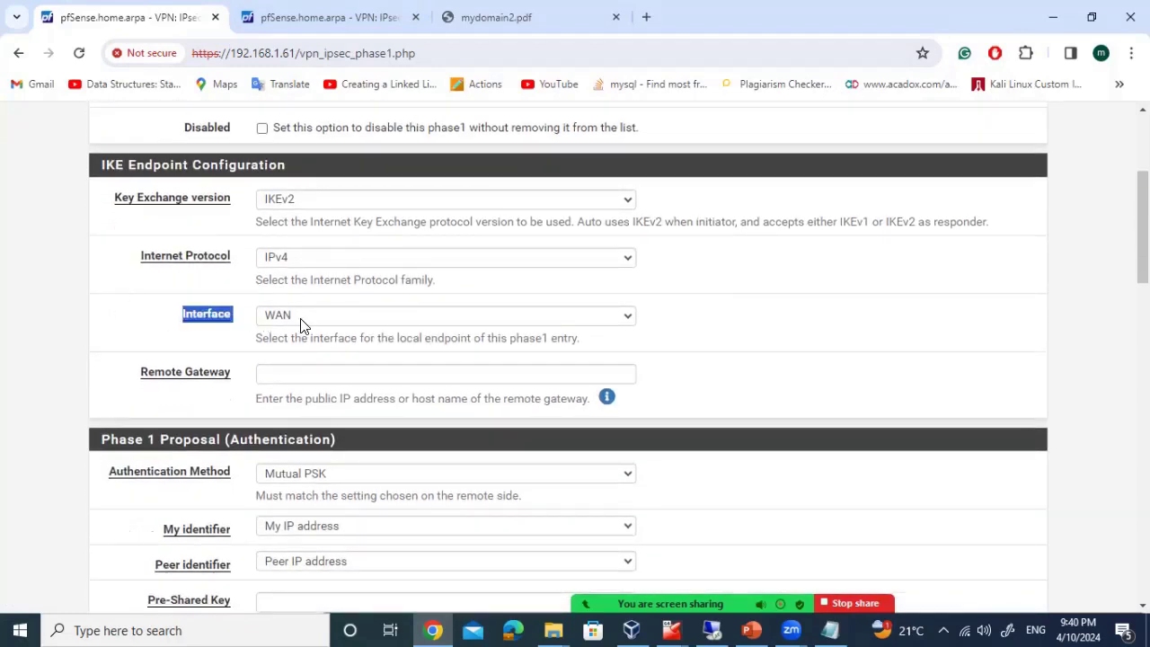
{"action": "left_click_drag", "start_coordinate": [109, 383], "coordinate": [249, 384]}
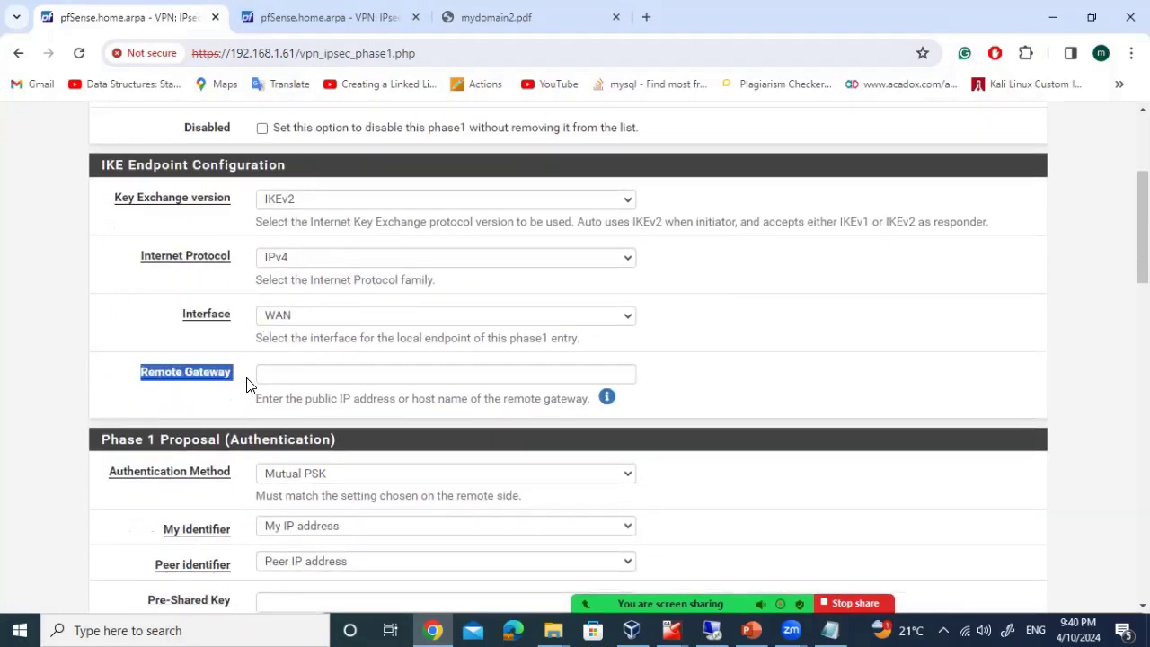
{"action": "scroll", "coordinate": [248, 382], "scroll_direction": "up", "scroll_amount": 1}
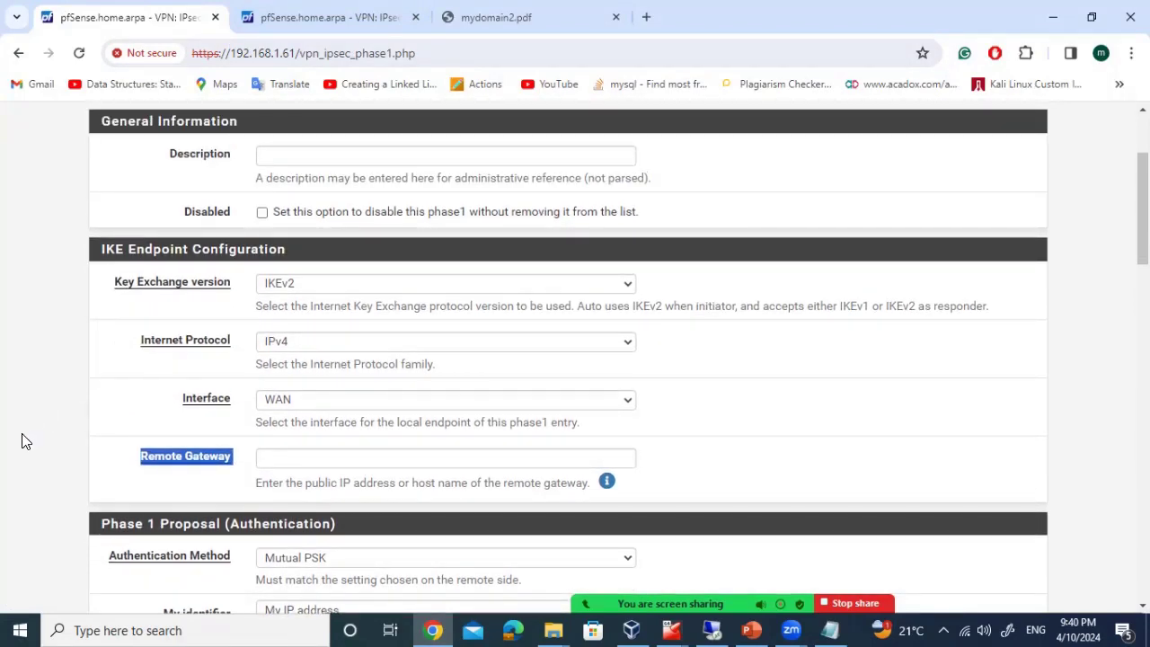
{"action": "scroll", "coordinate": [27, 440], "scroll_direction": "down", "scroll_amount": 1}
{"action": "left_click_drag", "start_coordinate": [138, 380], "coordinate": [238, 378]}
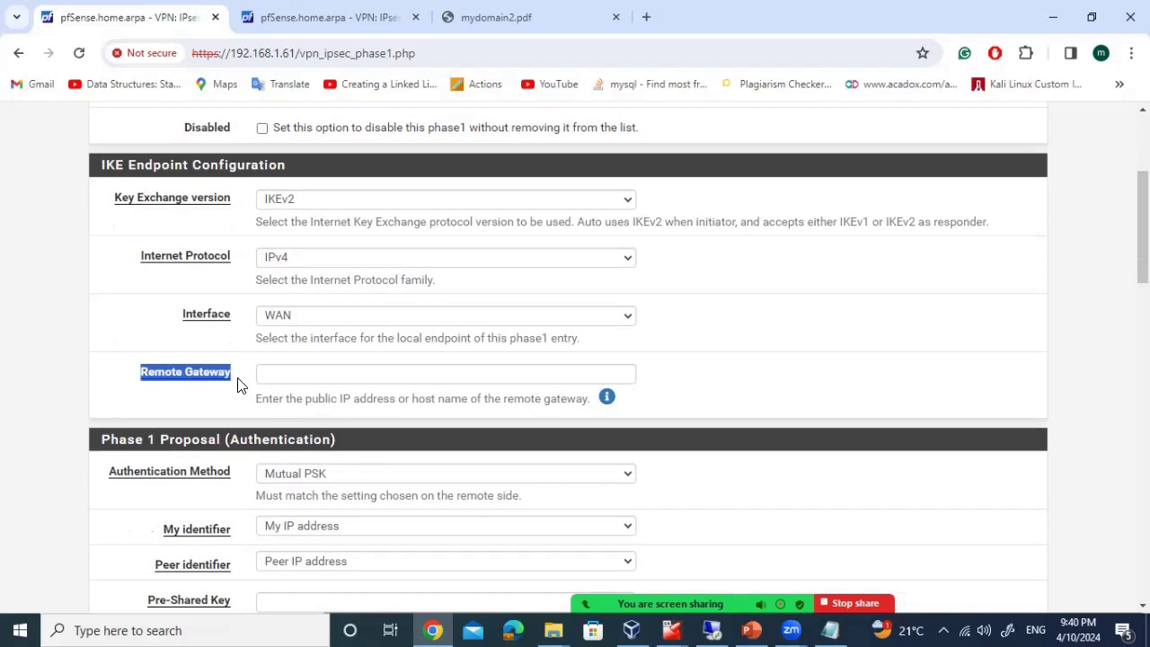
{"action": "left_click", "coordinate": [286, 375]}
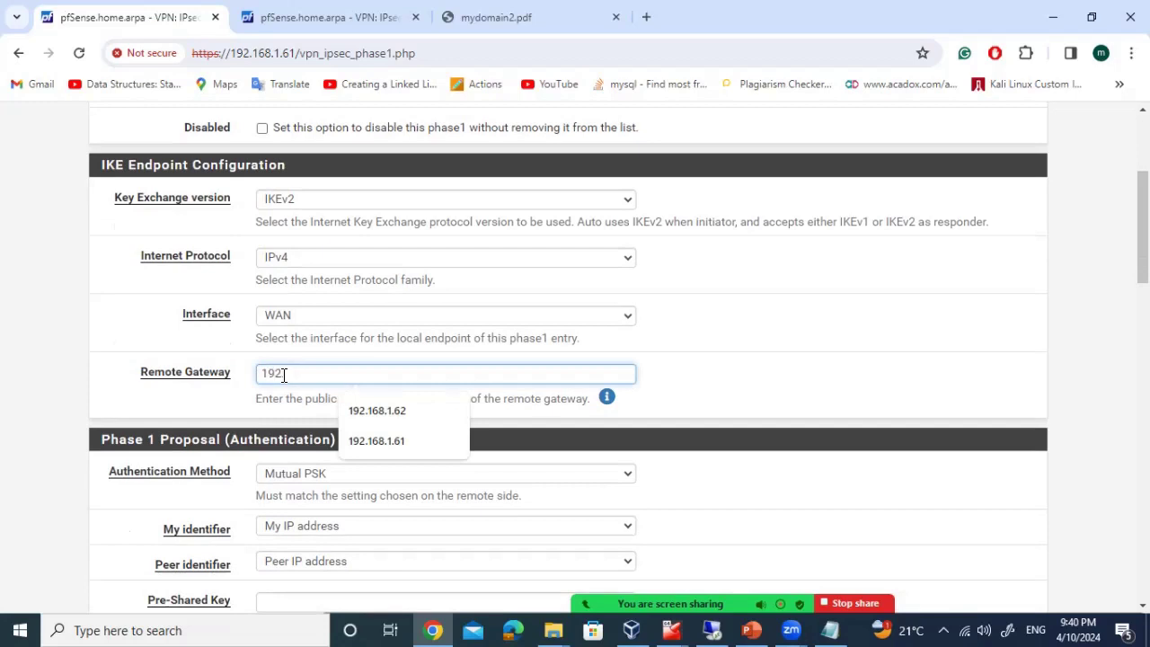
{"action": "type", "text": ".168.1.62"}
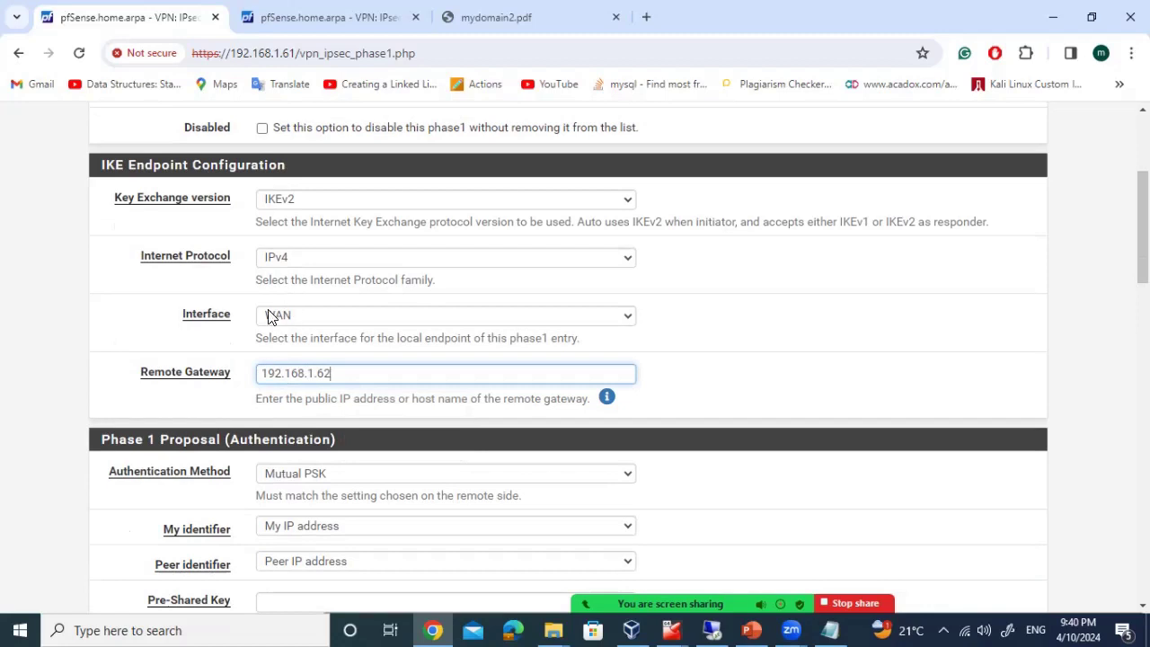
Generate a new pre-shared key for the phase 1 authentication proposal.
{"action": "left_click", "coordinate": [87, 372]}
{"action": "scroll", "coordinate": [86, 370], "scroll_direction": "down", "scroll_amount": 2}
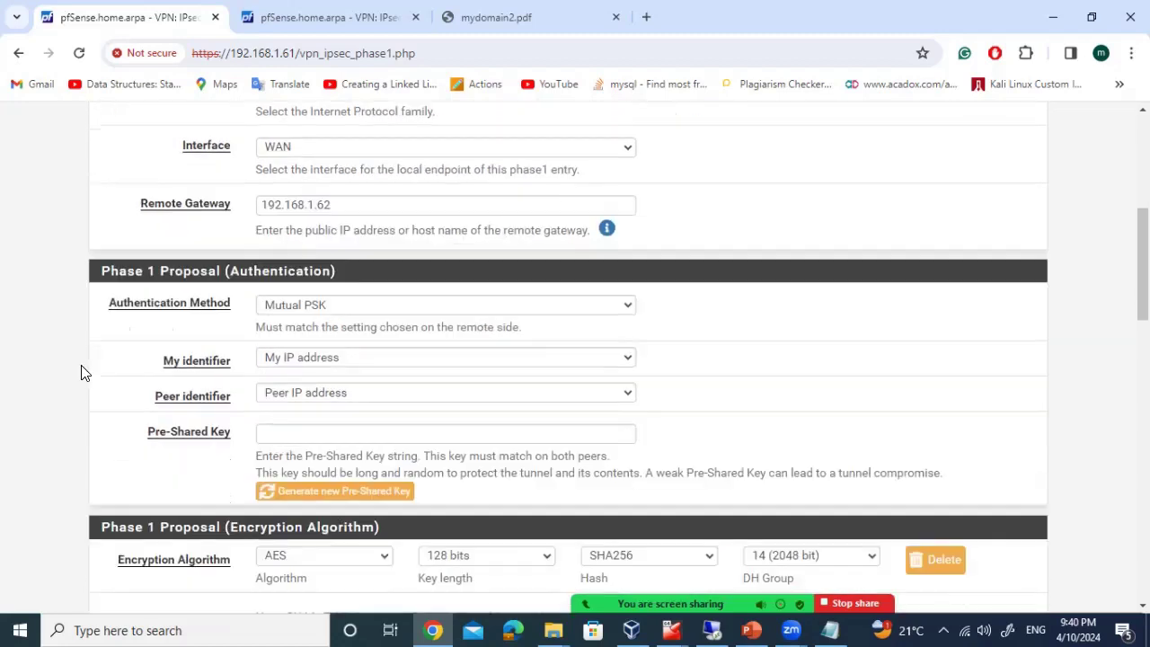
{"action": "scroll", "coordinate": [89, 341], "scroll_direction": "down", "scroll_amount": 1}
{"action": "scroll", "coordinate": [269, 288], "scroll_direction": "down", "scroll_amount": 1}
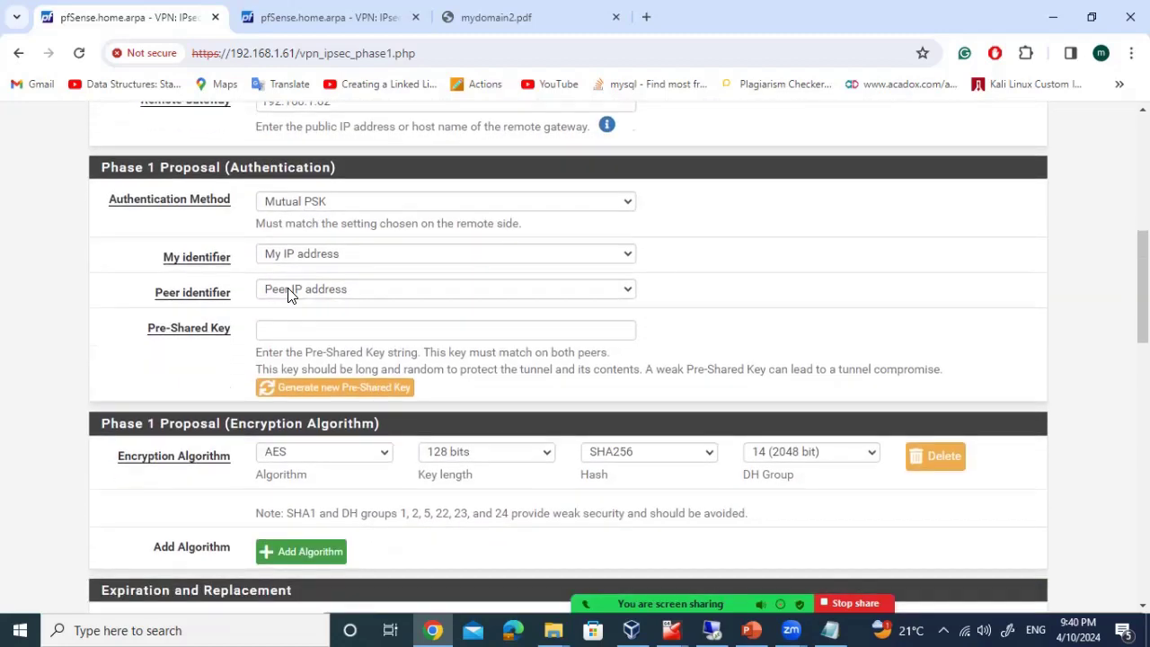
{"action": "left_click_drag", "start_coordinate": [144, 263], "coordinate": [235, 275]}
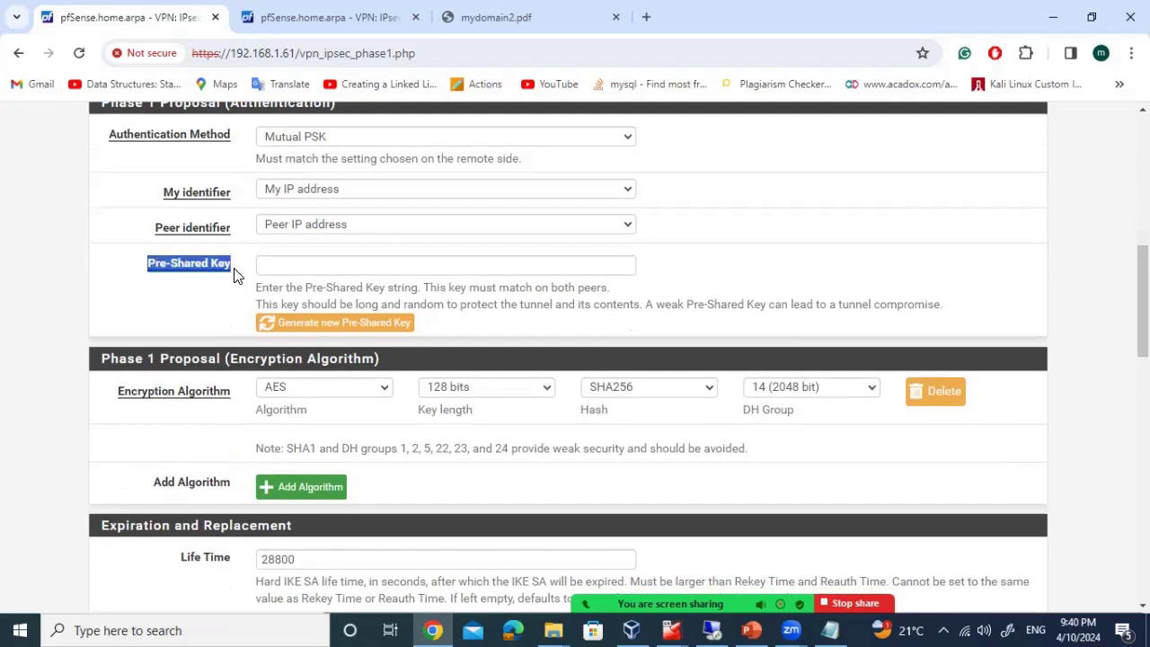
{"action": "left_click", "coordinate": [297, 325]}
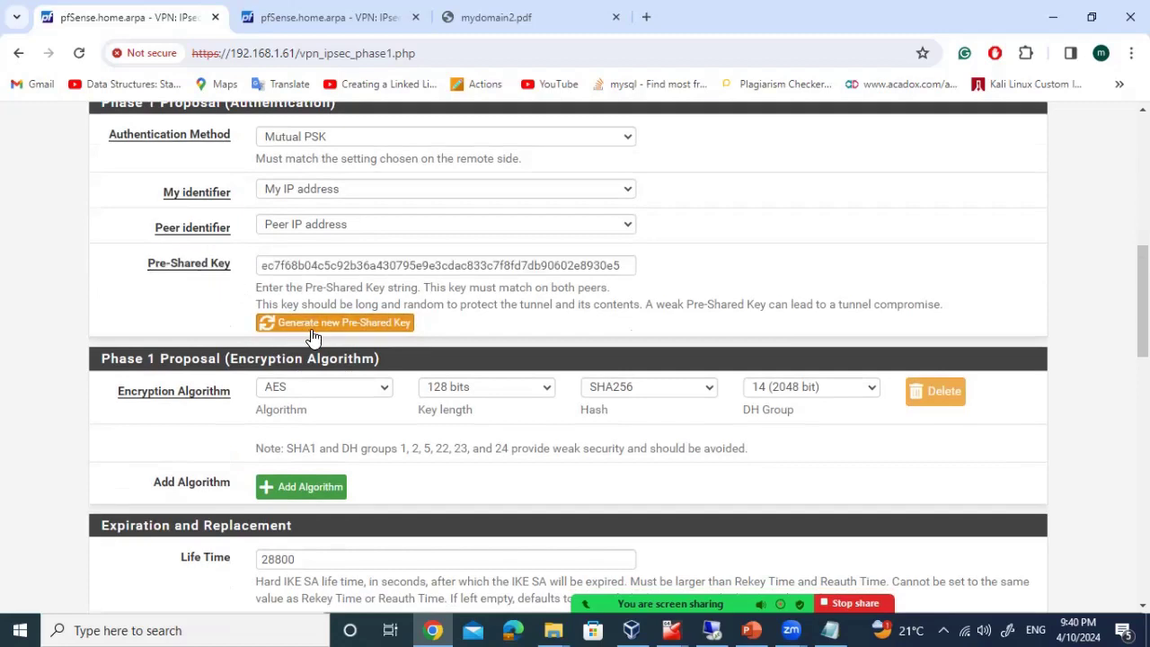
Copy the generated pre-shared key into a new Notepad document and return to the phase 1 form in Chrome.
{"action": "left_click_drag", "start_coordinate": [627, 267], "coordinate": [167, 275]}
{"action": "key", "text": "ctrl+c"}
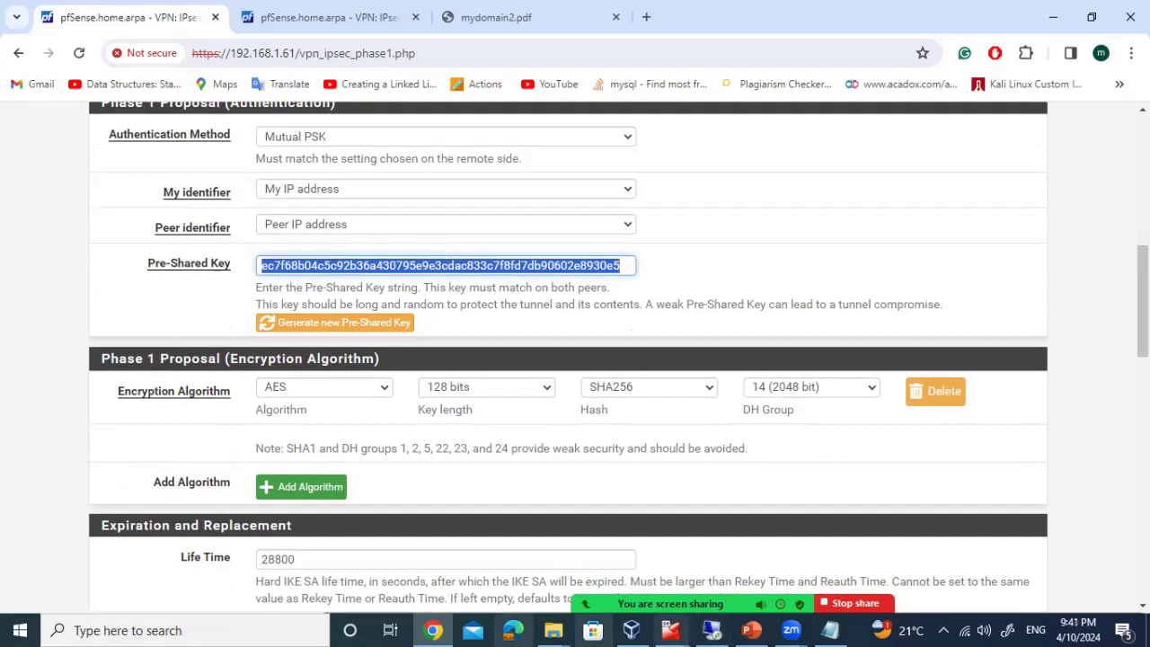
{"action": "left_click", "coordinate": [179, 631]}
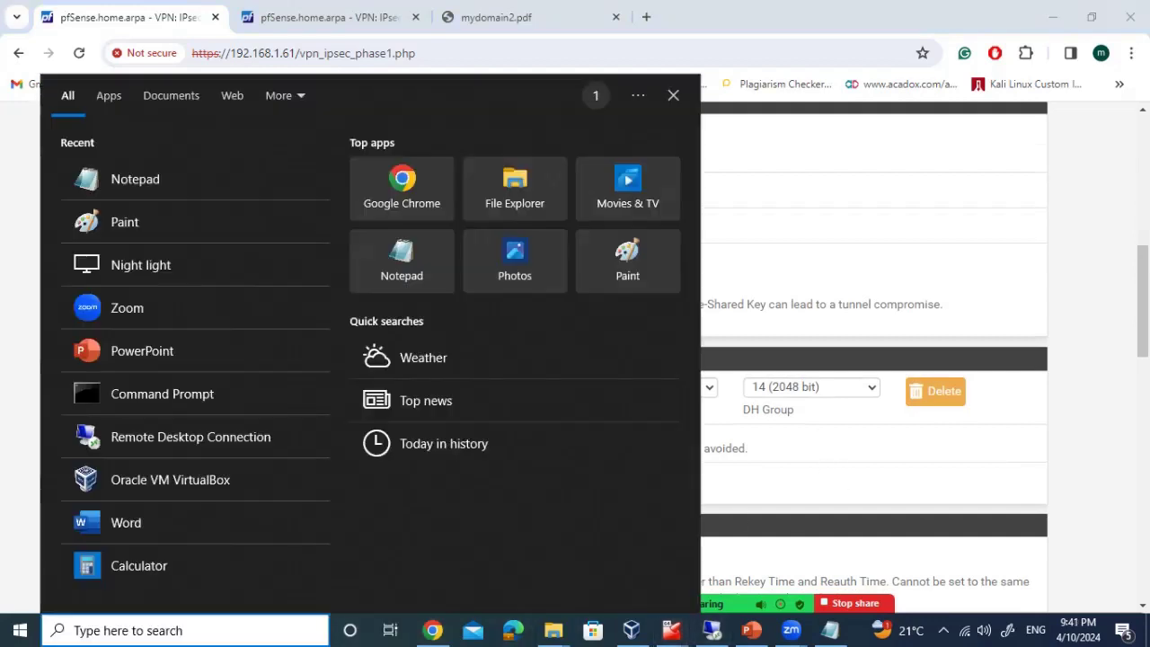
{"action": "type", "text": "note"}
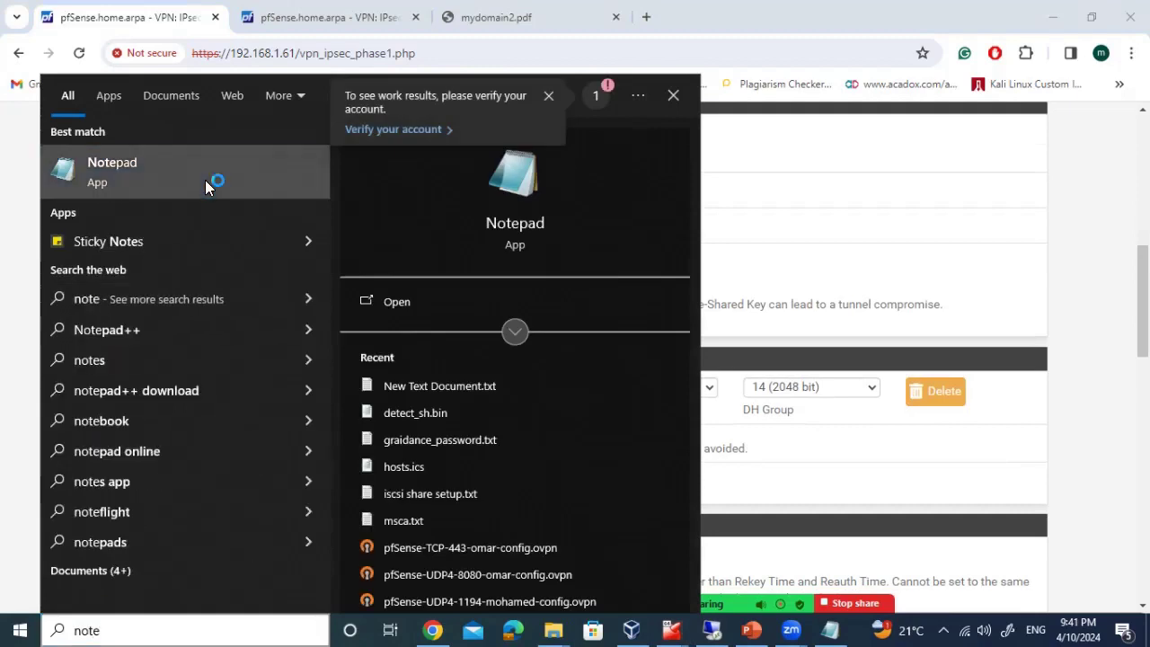
{"action": "left_click", "coordinate": [205, 182]}
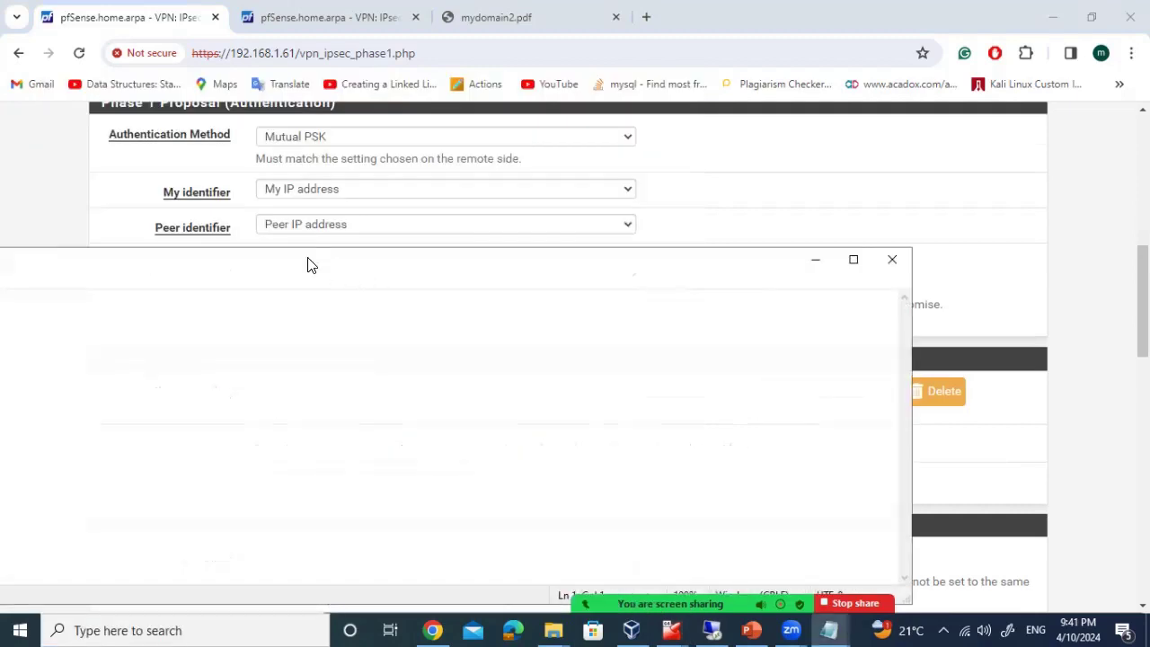
{"action": "key", "text": "ctrl+v"}
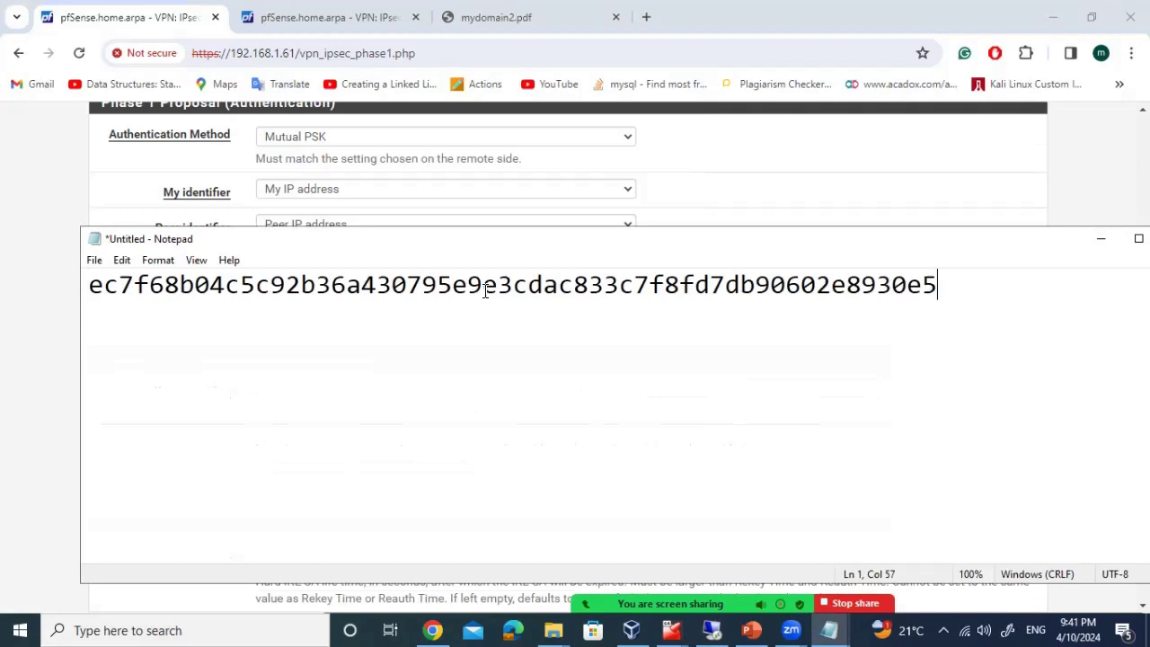
{"action": "left_click_drag", "start_coordinate": [975, 295], "coordinate": [72, 298]}
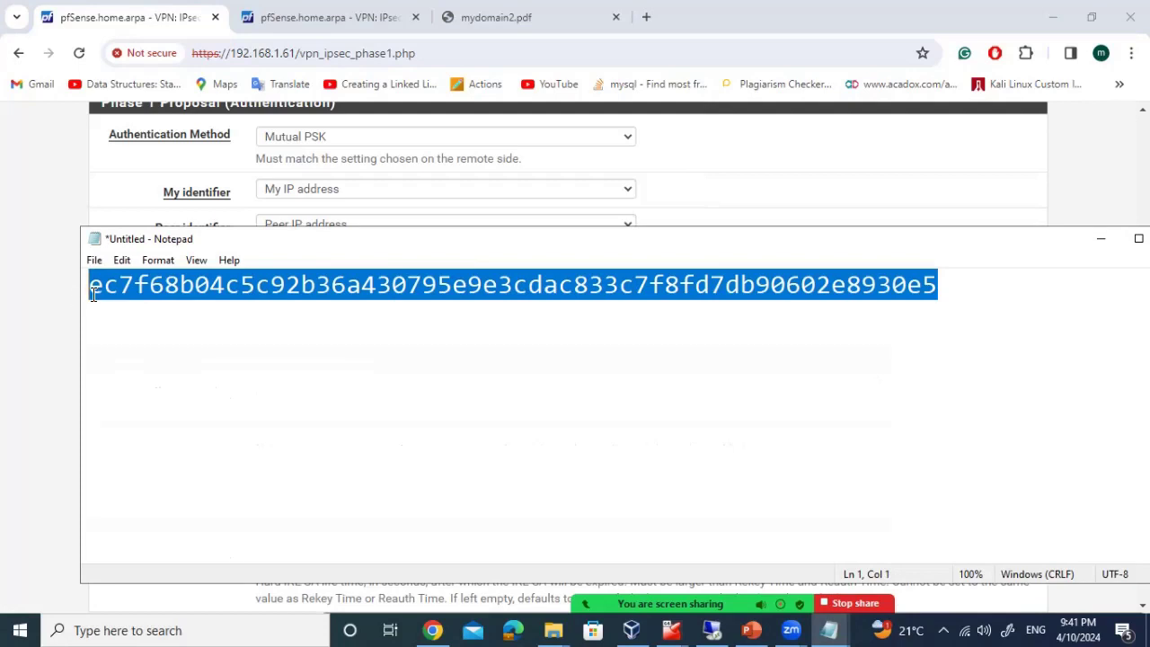
{"action": "left_click", "coordinate": [11, 310]}
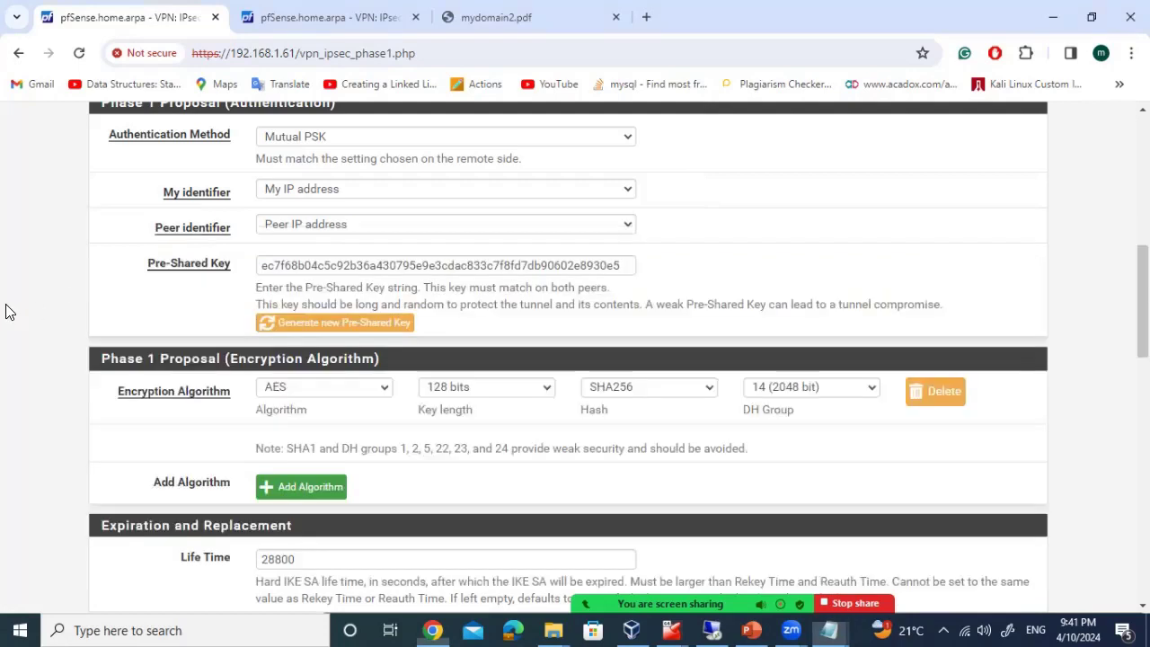
Set the phase 1 encryption algorithm's key length to 256 bits, keeping AES as the algorithm.
{"action": "scroll", "coordinate": [126, 332], "scroll_direction": "down", "scroll_amount": 2}
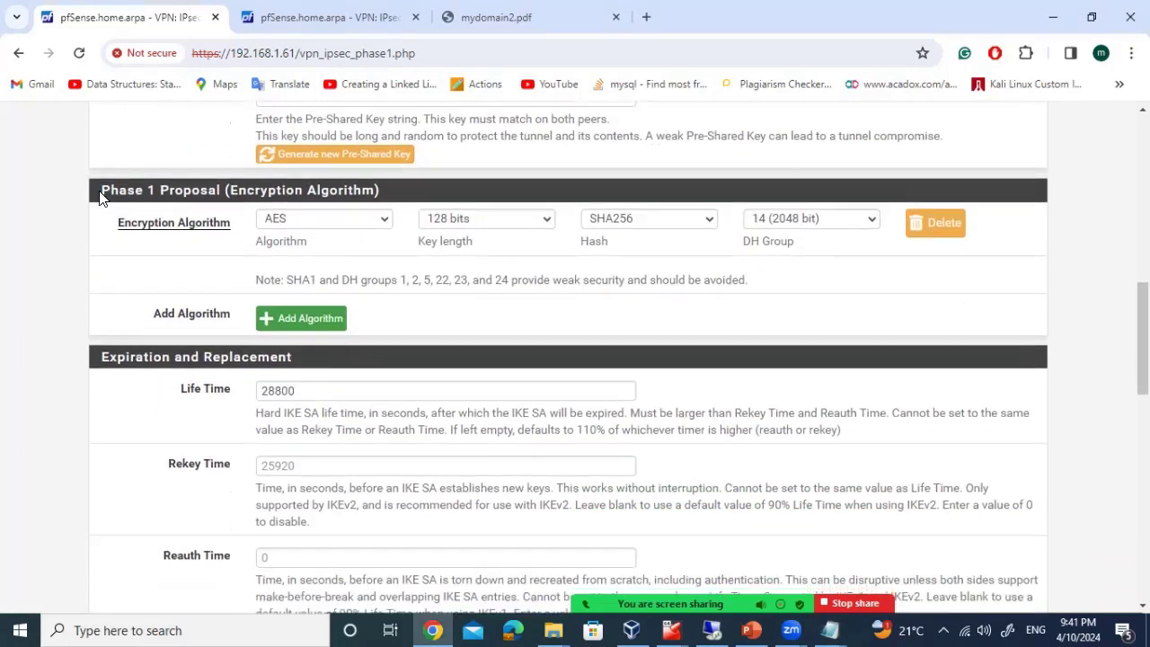
{"action": "scroll", "coordinate": [179, 319], "scroll_direction": "up", "scroll_amount": 1}
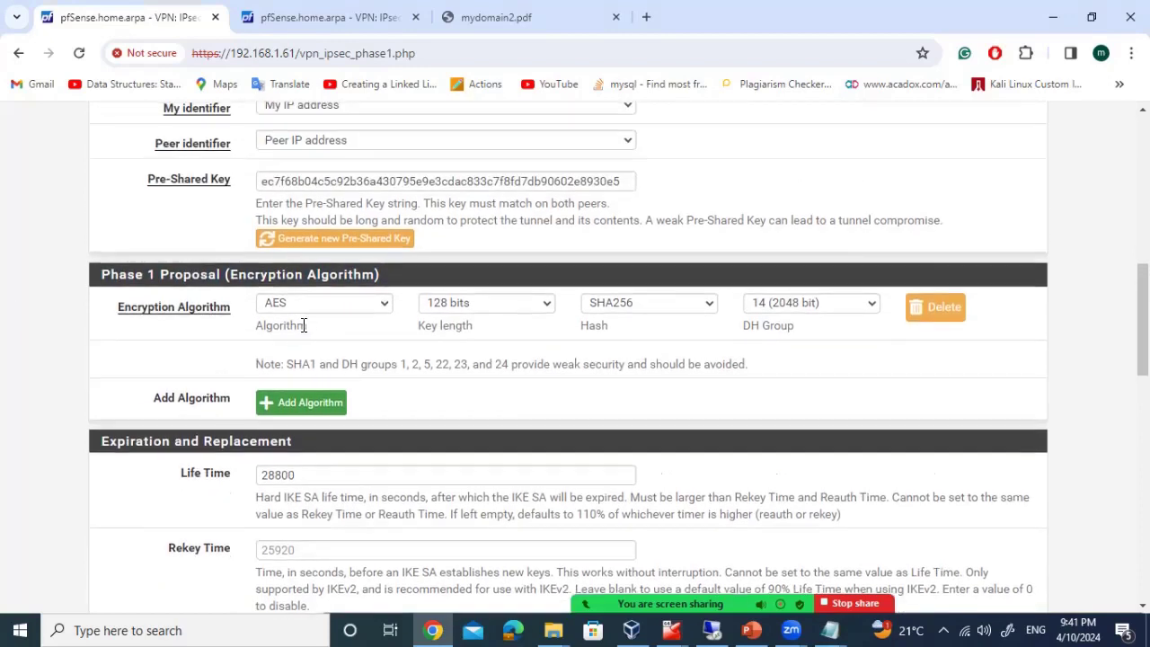
{"action": "left_click", "coordinate": [300, 307]}
{"action": "left_click", "coordinate": [300, 307]}
{"action": "left_click", "coordinate": [483, 307]}
{"action": "left_click", "coordinate": [456, 319]}
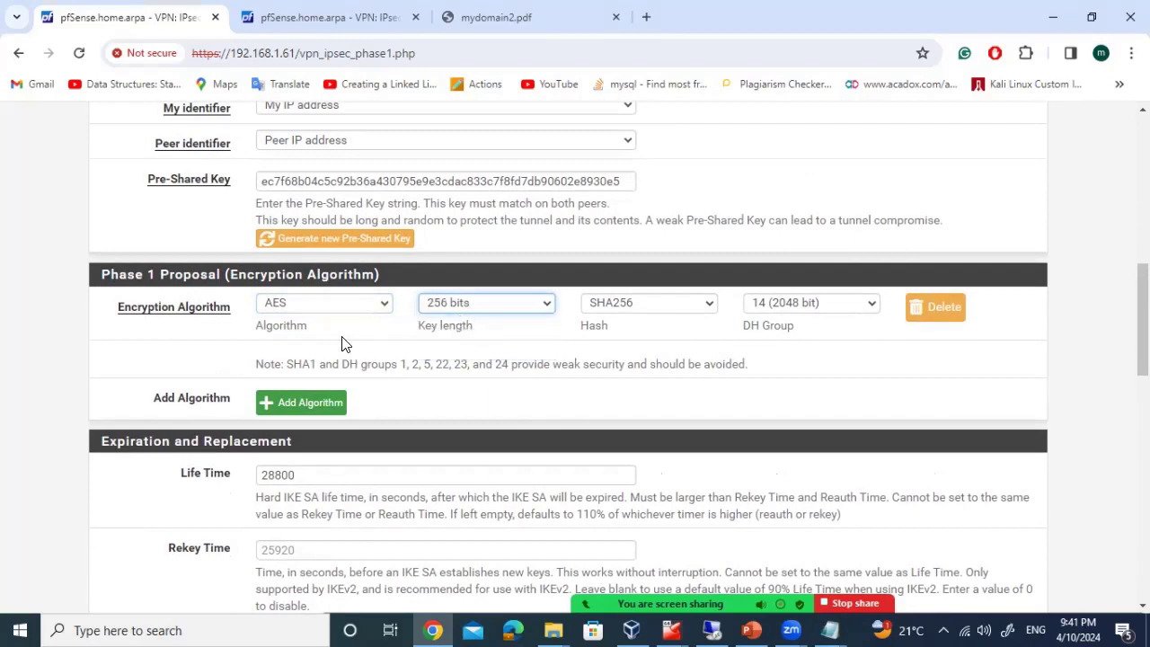
{"action": "left_click", "coordinate": [2, 412]}
{"action": "scroll", "coordinate": [2, 411], "scroll_direction": "down", "scroll_amount": 5}
{"action": "scroll", "coordinate": [7, 406], "scroll_direction": "down", "scroll_amount": 6}
{"action": "scroll", "coordinate": [7, 404], "scroll_direction": "up", "scroll_amount": 15}
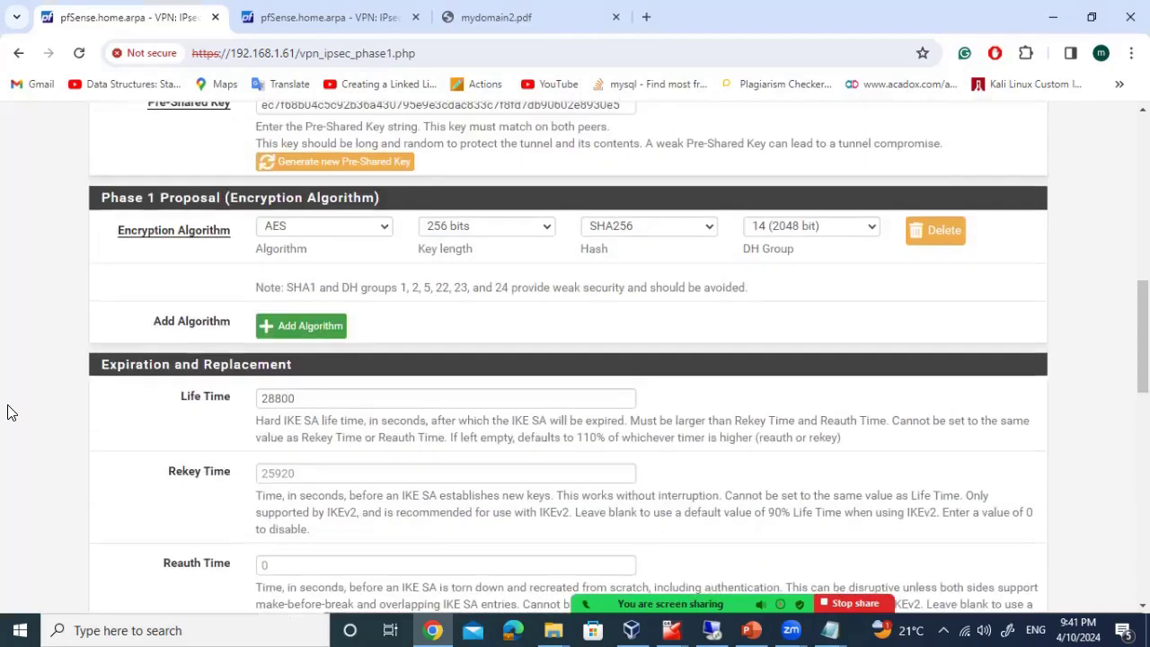
Enter "PF sense 1" as the phase 1 description.
{"action": "scroll", "coordinate": [7, 408], "scroll_direction": "down", "scroll_amount": 3}
{"action": "scroll", "coordinate": [7, 412], "scroll_direction": "up", "scroll_amount": 4}
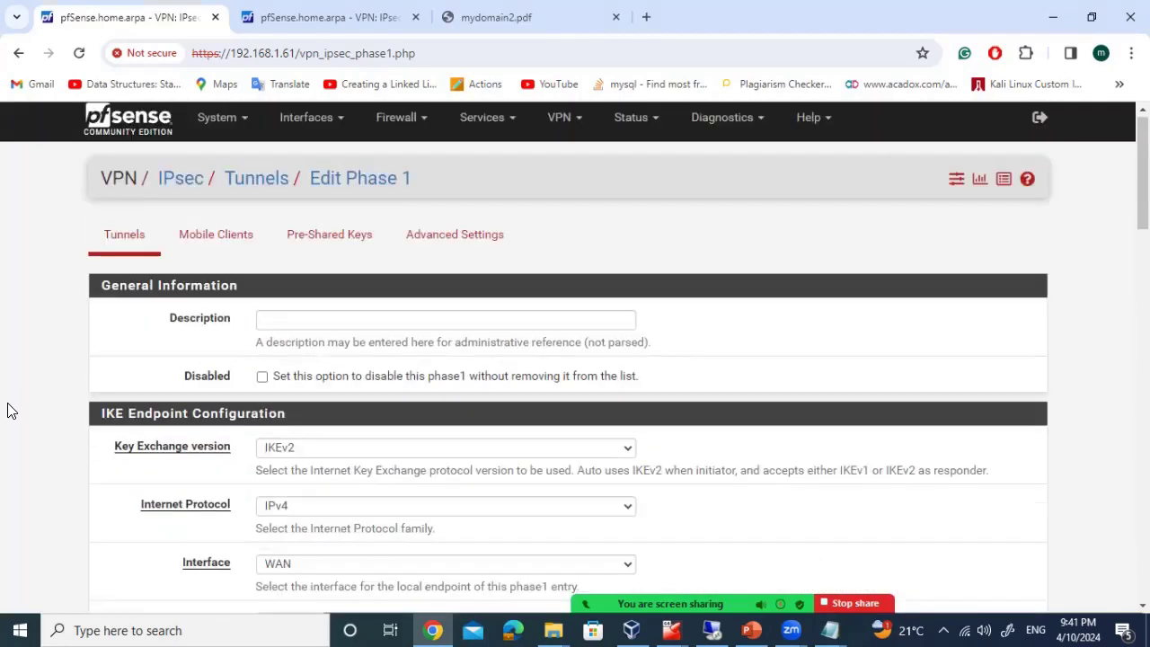
{"action": "left_click", "coordinate": [277, 320]}
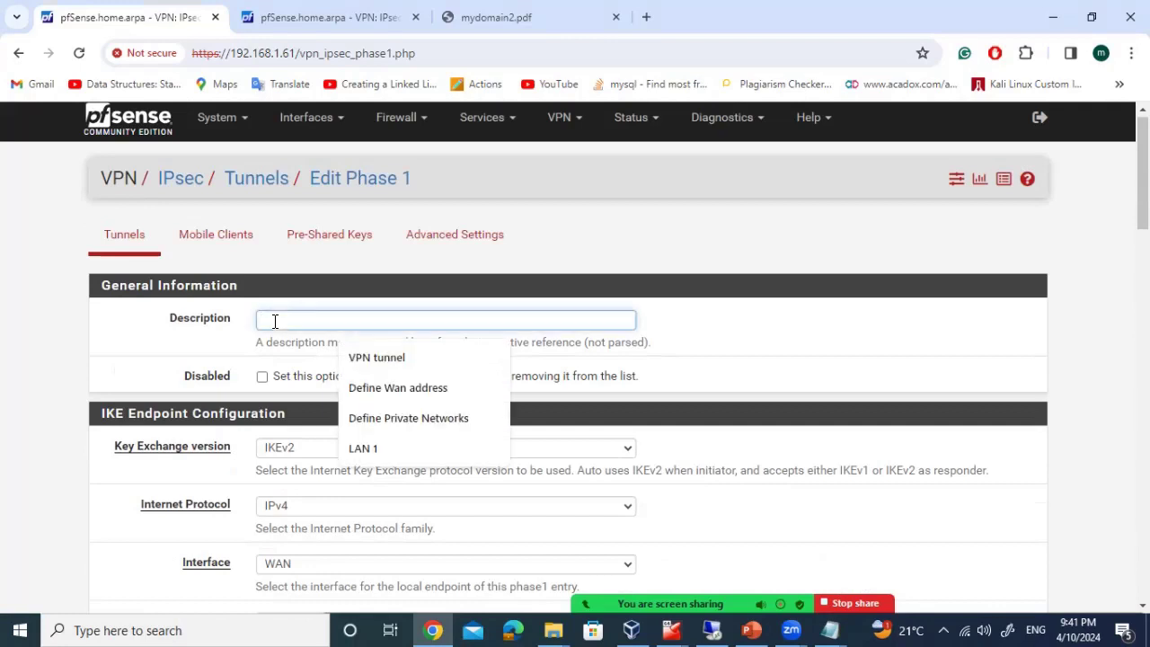
{"action": "type", "text": "PF sense 1"}
{"action": "left_click", "coordinate": [4, 371]}
Save the phase 1 entry and apply the IPsec tunnel changes.
{"action": "scroll", "coordinate": [16, 395], "scroll_direction": "down", "scroll_amount": 15}
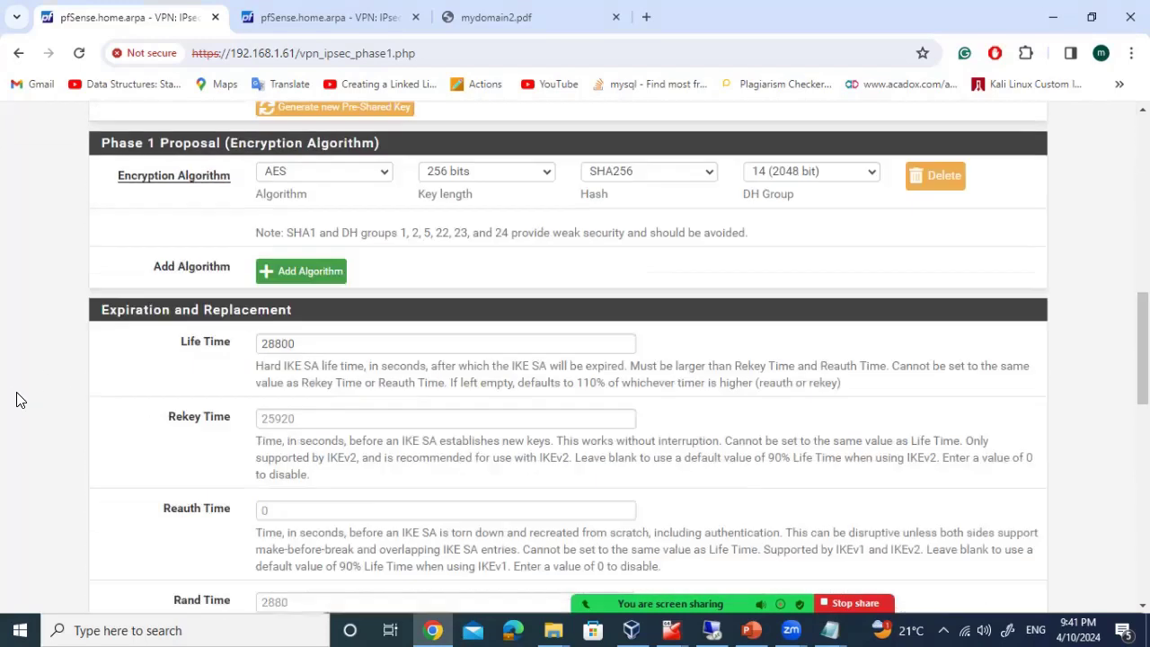
{"action": "scroll", "coordinate": [272, 486], "scroll_direction": "down", "scroll_amount": 5}
{"action": "left_click", "coordinate": [281, 522]}
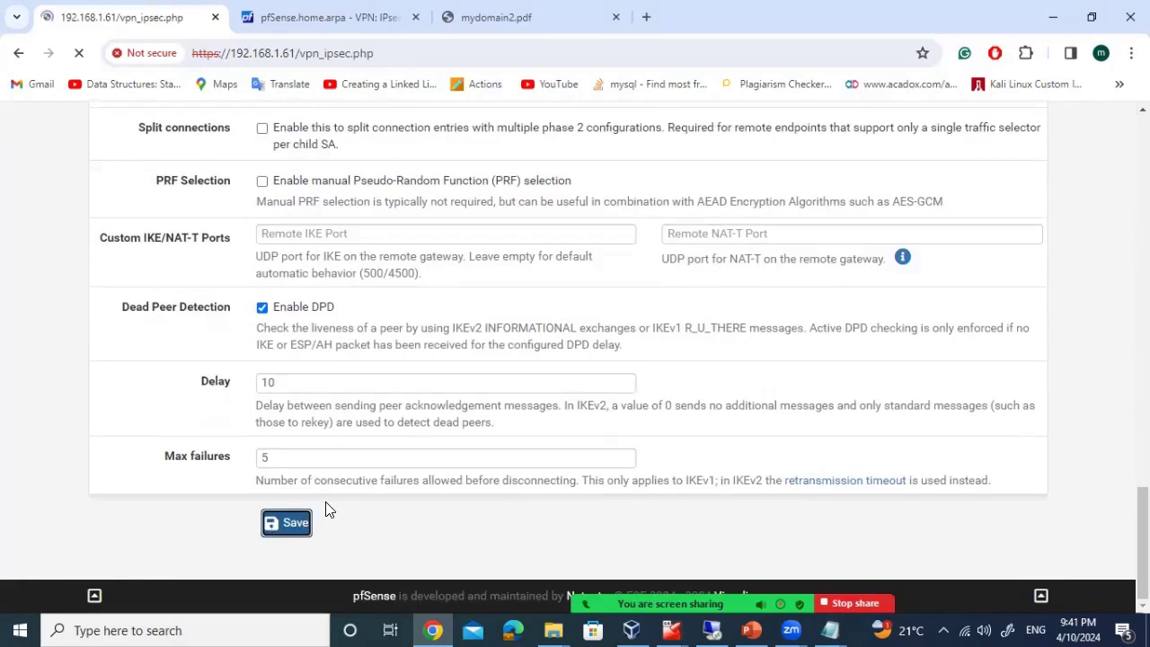
{"action": "left_click", "coordinate": [950, 314]}
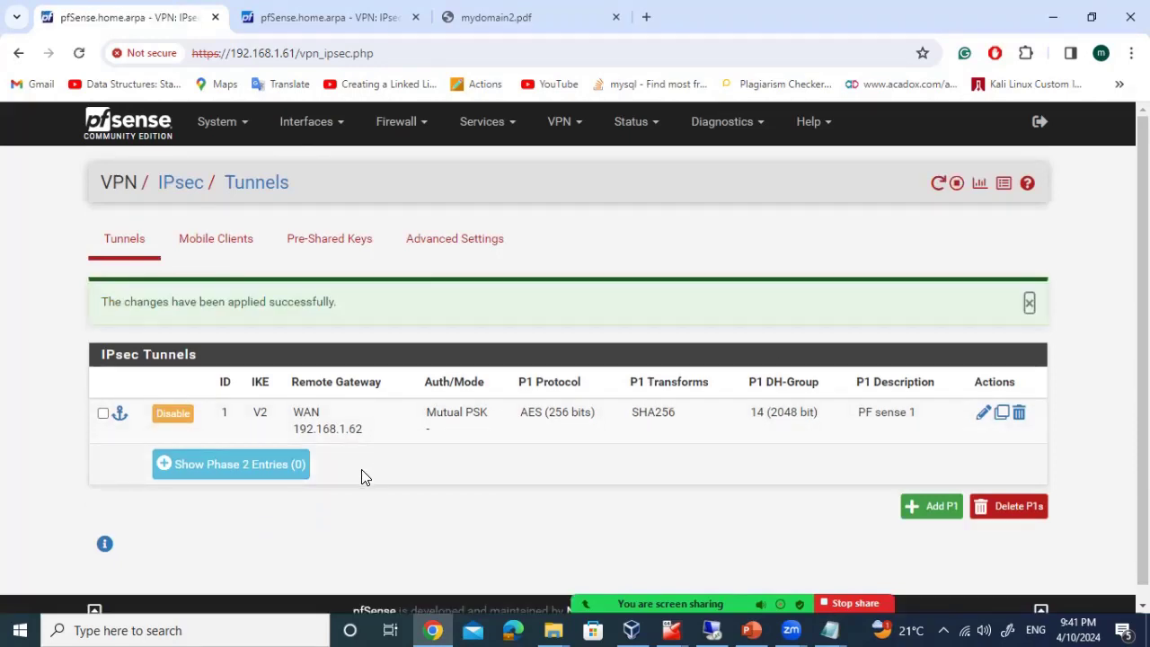
Add a phase 2 entry under the PF sense 1 tunnel with the description "LAN configuration".
{"action": "left_click", "coordinate": [177, 464]}
{"action": "scroll", "coordinate": [206, 493], "scroll_direction": "down", "scroll_amount": 1}
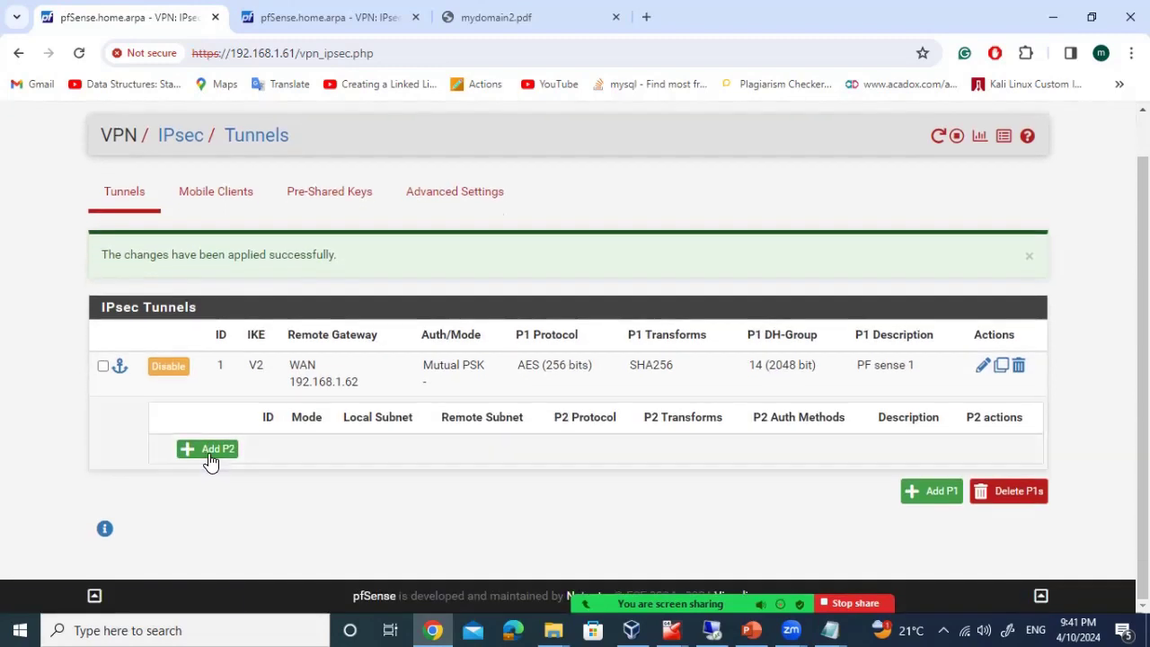
{"action": "left_click", "coordinate": [209, 450]}
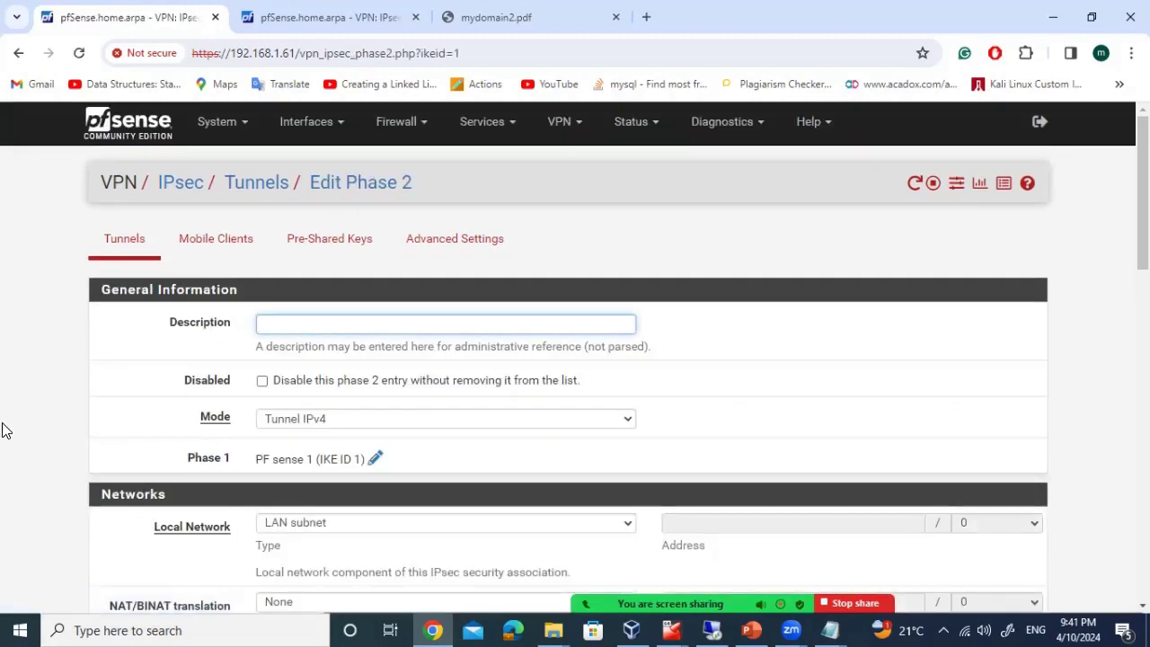
{"action": "type", "text": "L"}
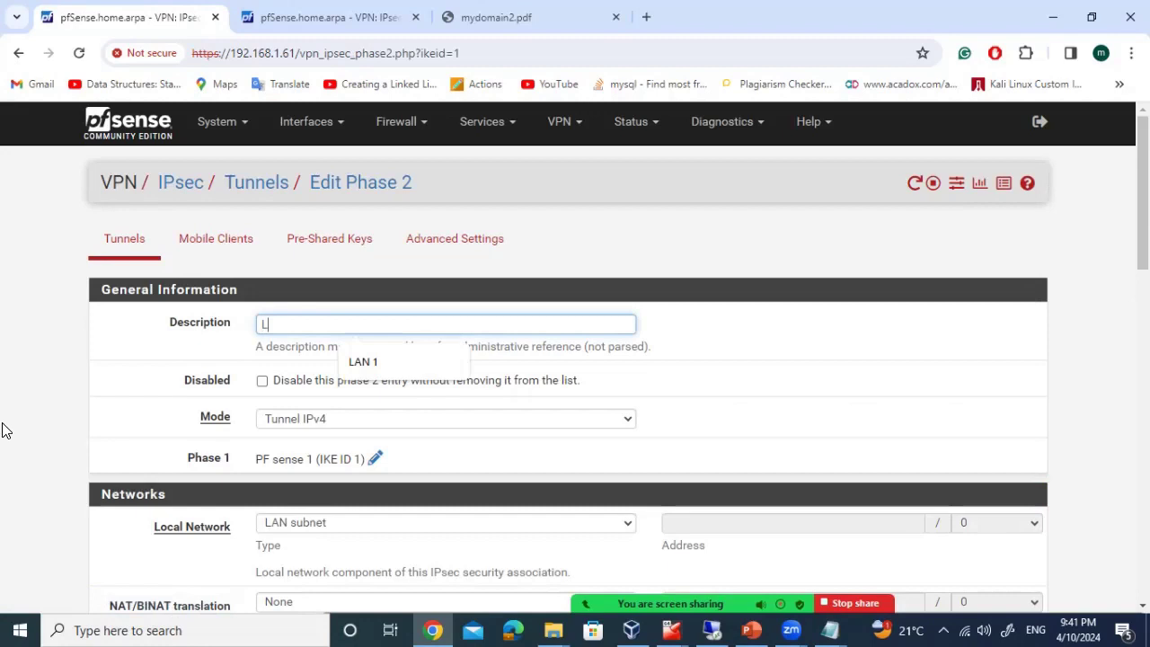
{"action": "type", "text": "AN configu"}
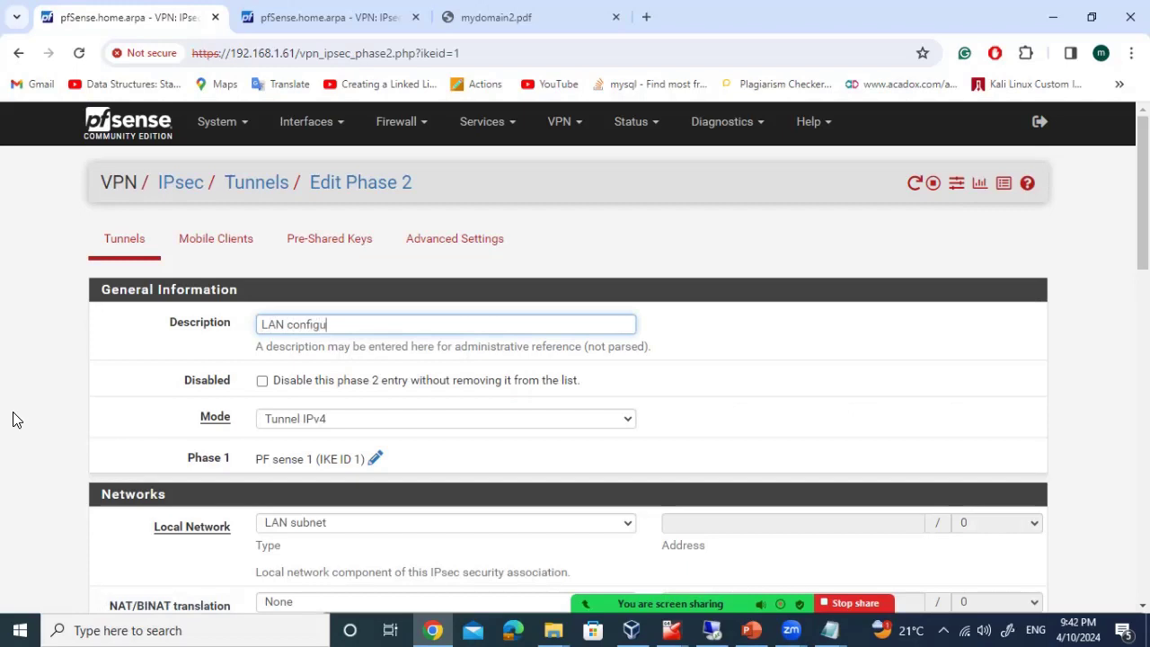
{"action": "type", "text": "ration"}
Choose Tunnel IPv4 as the phase 2 mode.
{"action": "scroll", "coordinate": [4, 436], "scroll_direction": "down", "scroll_amount": 3}
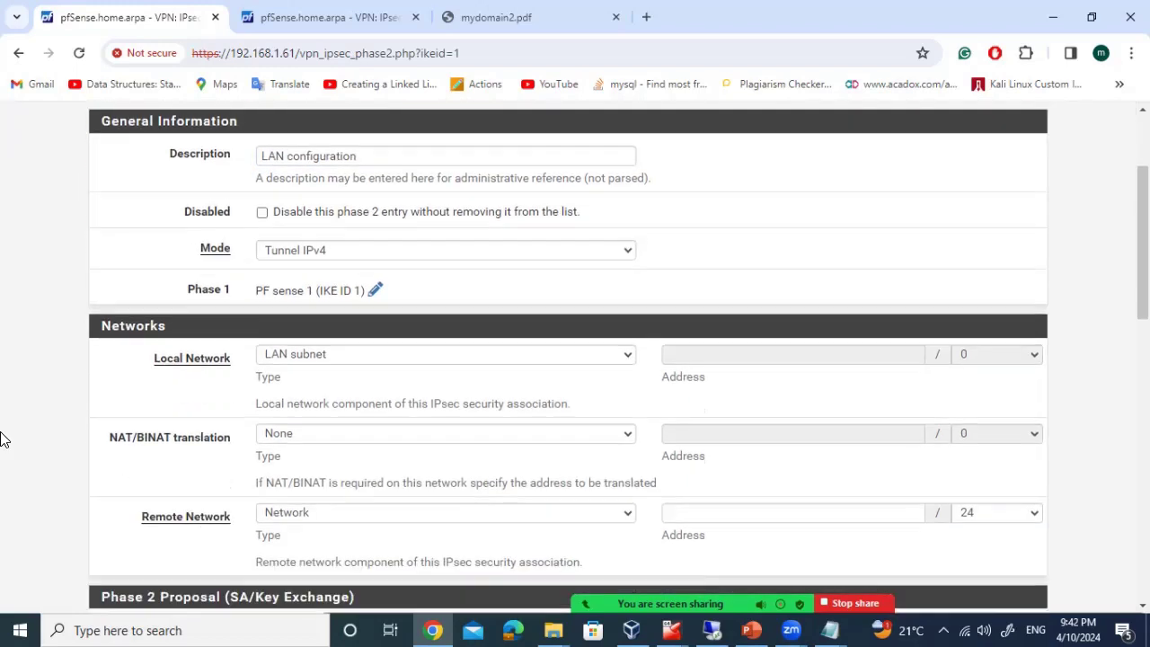
{"action": "double_click", "coordinate": [216, 164]}
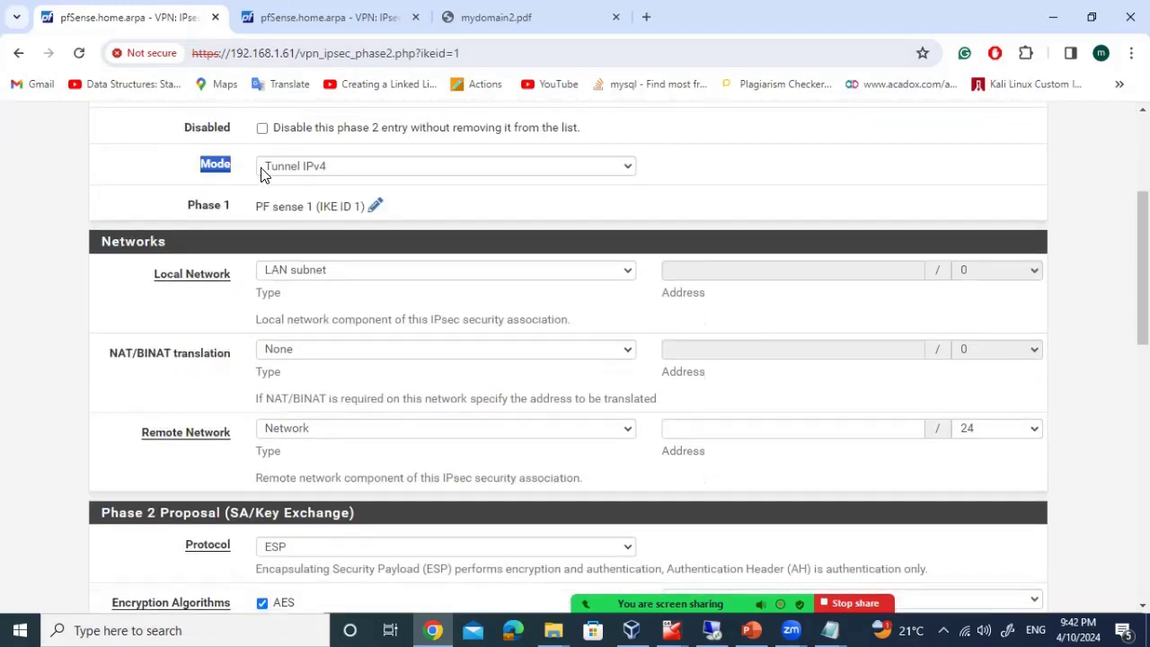
{"action": "left_click", "coordinate": [297, 168]}
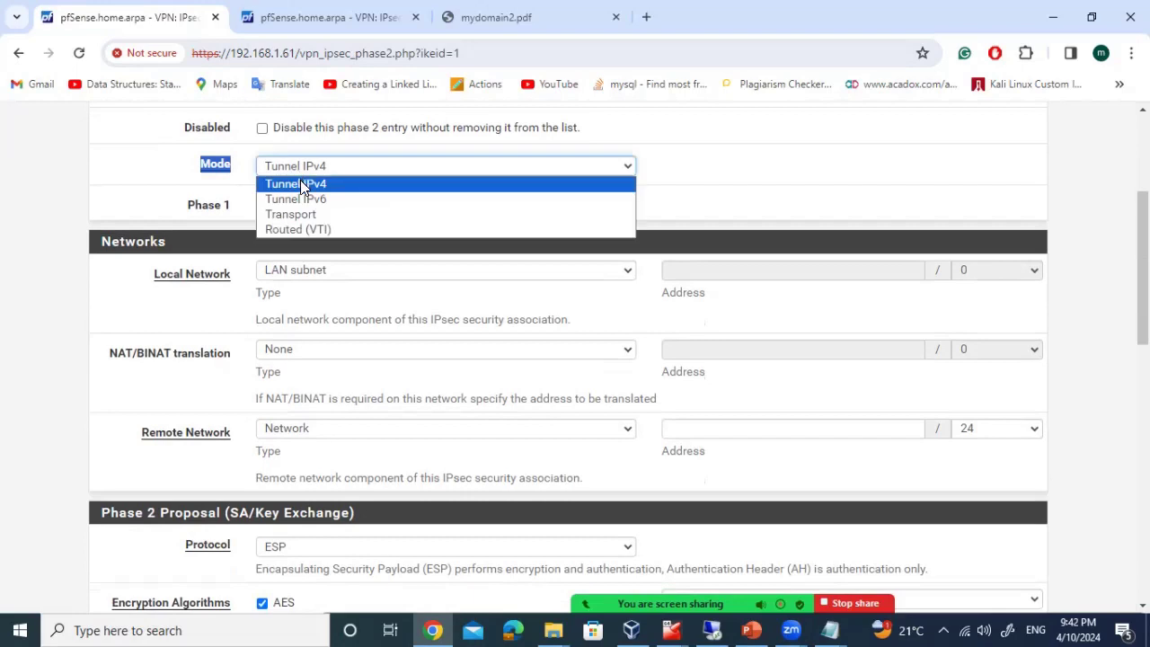
{"action": "left_click", "coordinate": [300, 183]}
{"action": "left_click", "coordinate": [6, 258]}
{"action": "scroll", "coordinate": [10, 255], "scroll_direction": "up", "scroll_amount": 1}
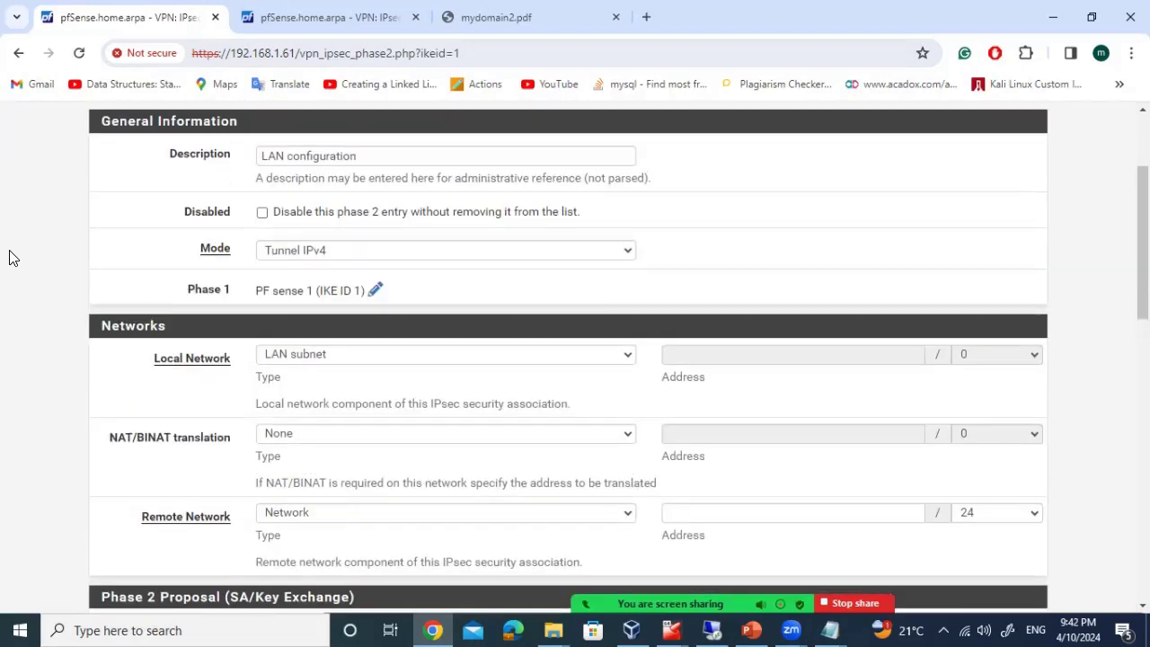
{"action": "scroll", "coordinate": [7, 262], "scroll_direction": "down", "scroll_amount": 1}
Keep LAN subnet as the local network type in the phase 2 networks settings.
{"action": "left_click_drag", "start_coordinate": [72, 244], "coordinate": [194, 250]}
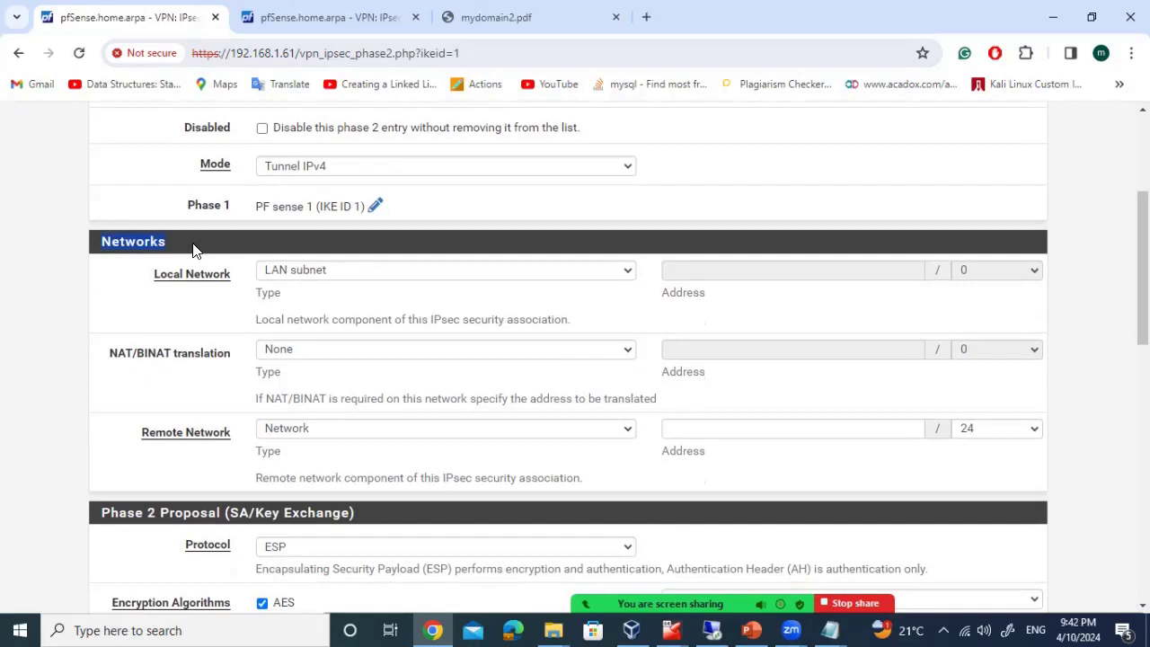
{"action": "scroll", "coordinate": [179, 251], "scroll_direction": "down", "scroll_amount": 1}
{"action": "left_click_drag", "start_coordinate": [147, 199], "coordinate": [225, 197]}
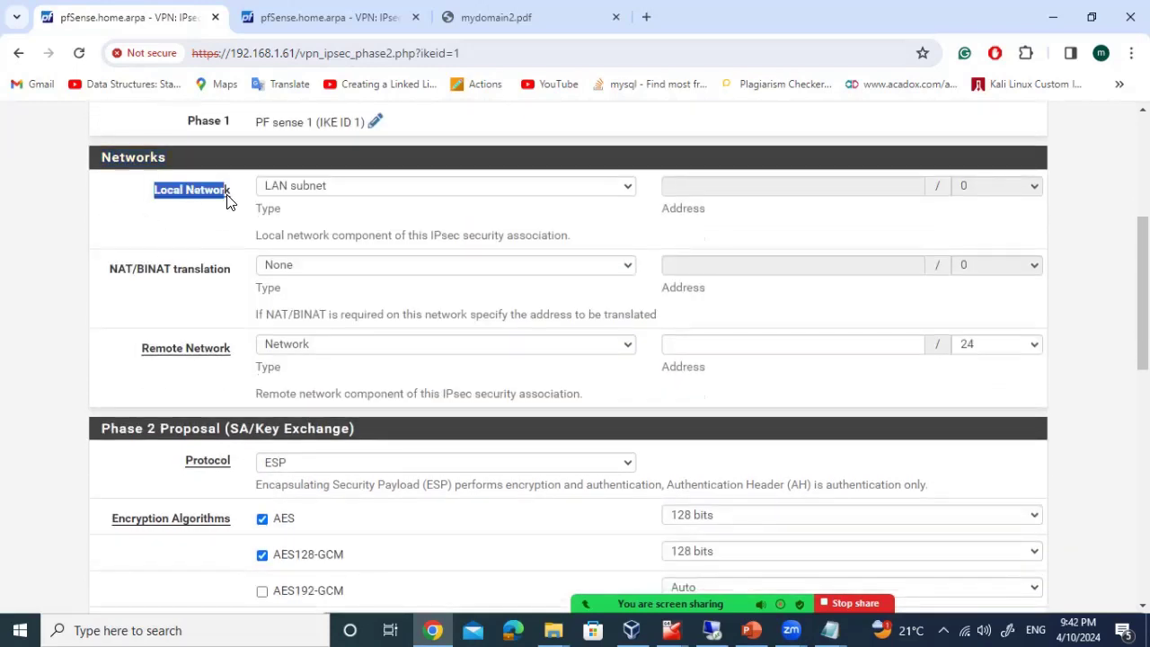
{"action": "left_click", "coordinate": [293, 186]}
{"action": "left_click", "coordinate": [292, 186]}
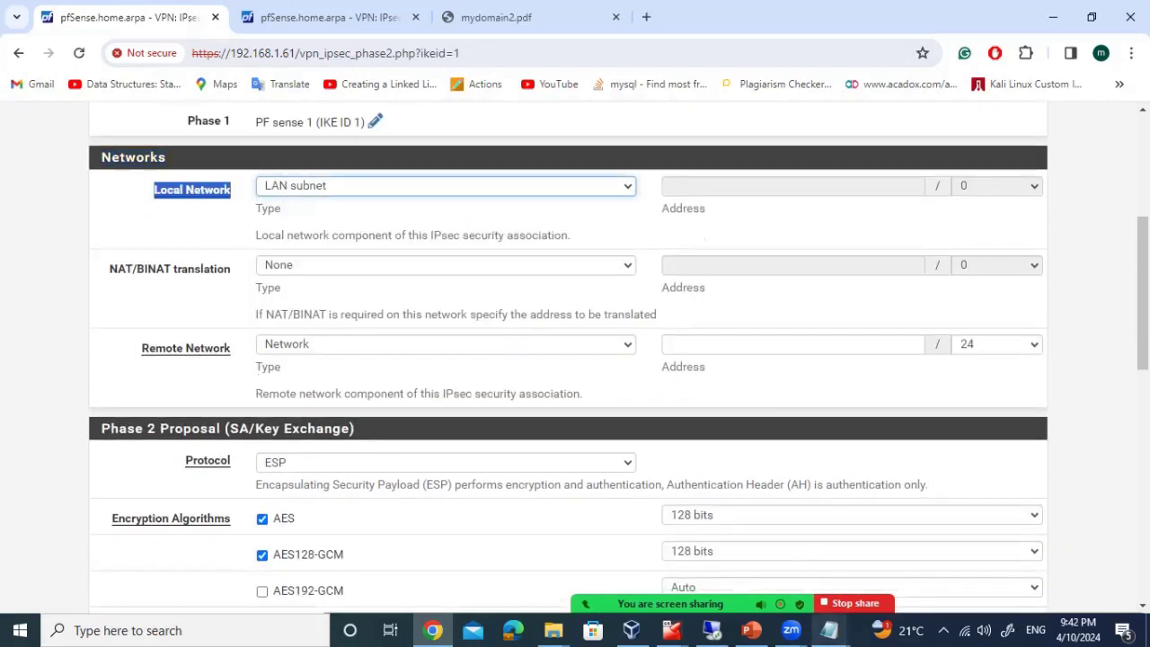
Check the LAN subnets of both firewalls in the Notepad notes and return to the phase 2 form in Chrome.
{"action": "left_click", "coordinate": [830, 629]}
{"action": "left_click", "coordinate": [782, 573]}
{"action": "left_click_drag", "start_coordinate": [384, 121], "coordinate": [195, 120]}
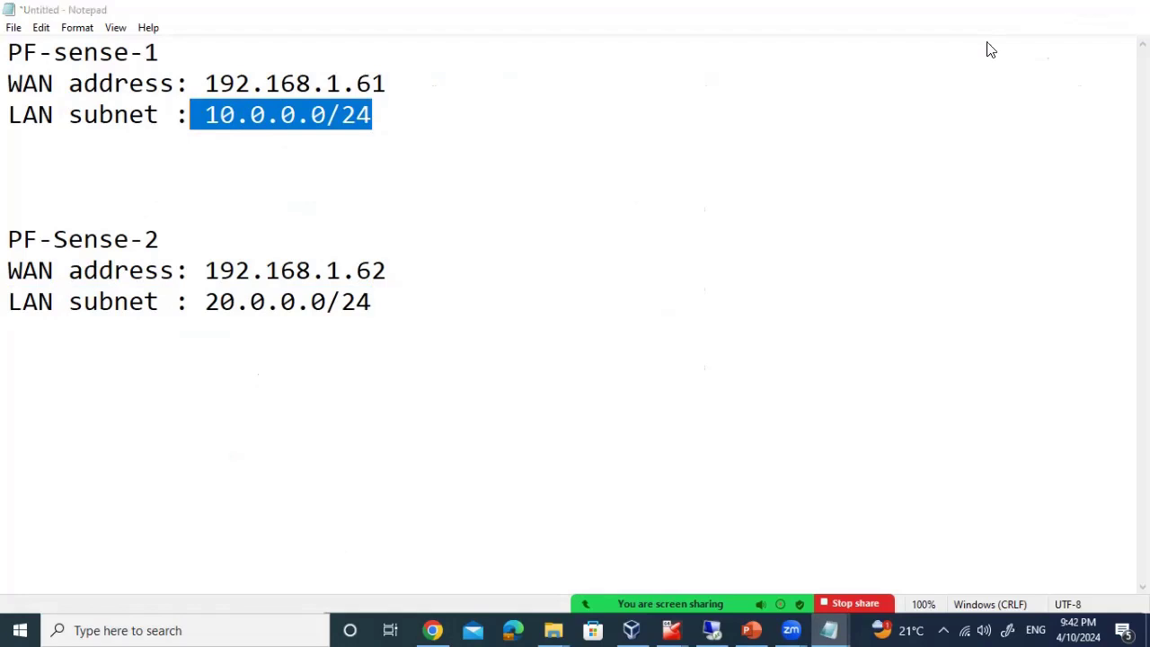
{"action": "left_click", "coordinate": [1051, 9]}
{"action": "scroll", "coordinate": [108, 289], "scroll_direction": "down", "scroll_amount": 2}
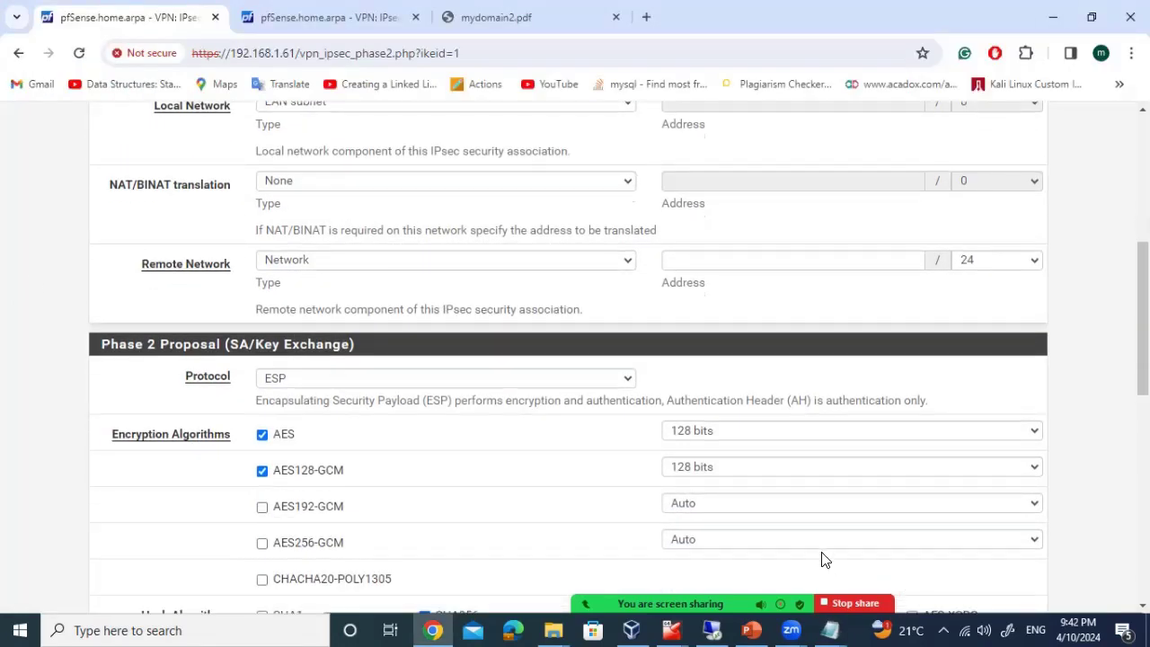
{"action": "mouse_move", "coordinate": [828, 629]}
{"action": "left_click", "coordinate": [737, 572]}
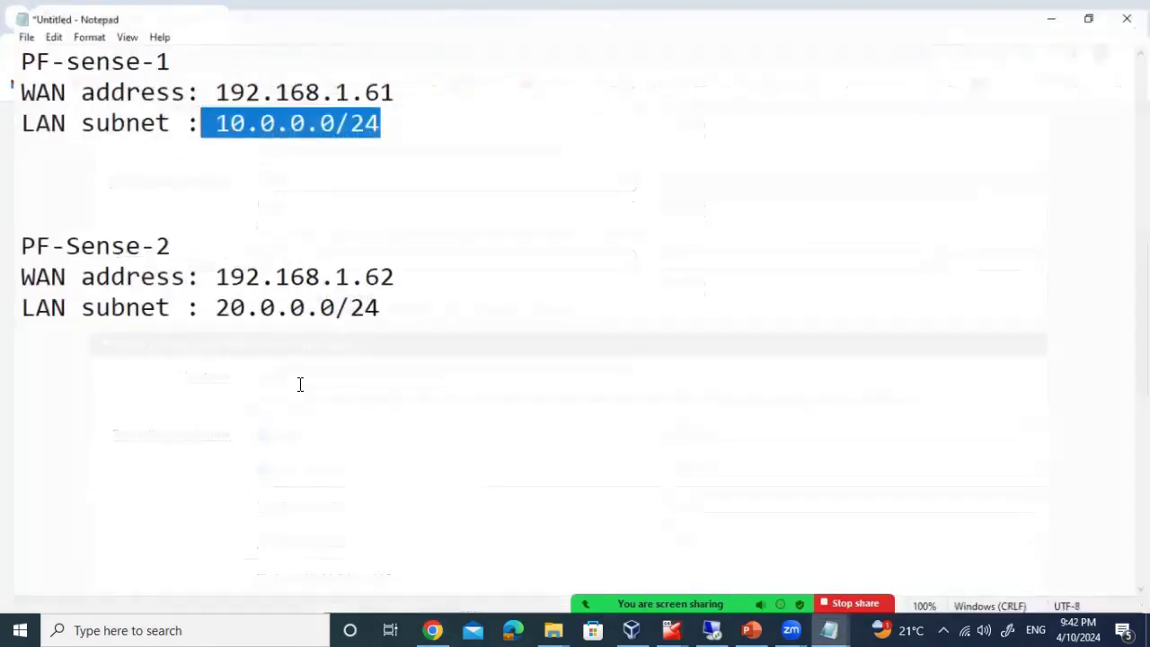
{"action": "left_click_drag", "start_coordinate": [376, 303], "coordinate": [236, 301]}
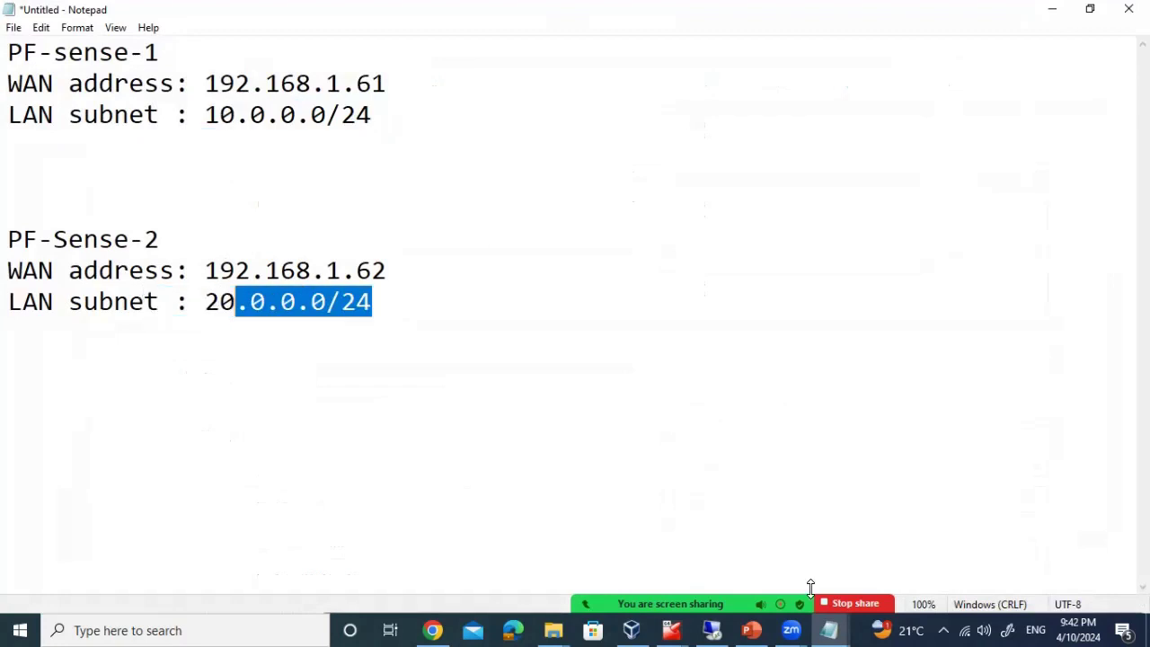
{"action": "left_click", "coordinate": [1050, 11]}
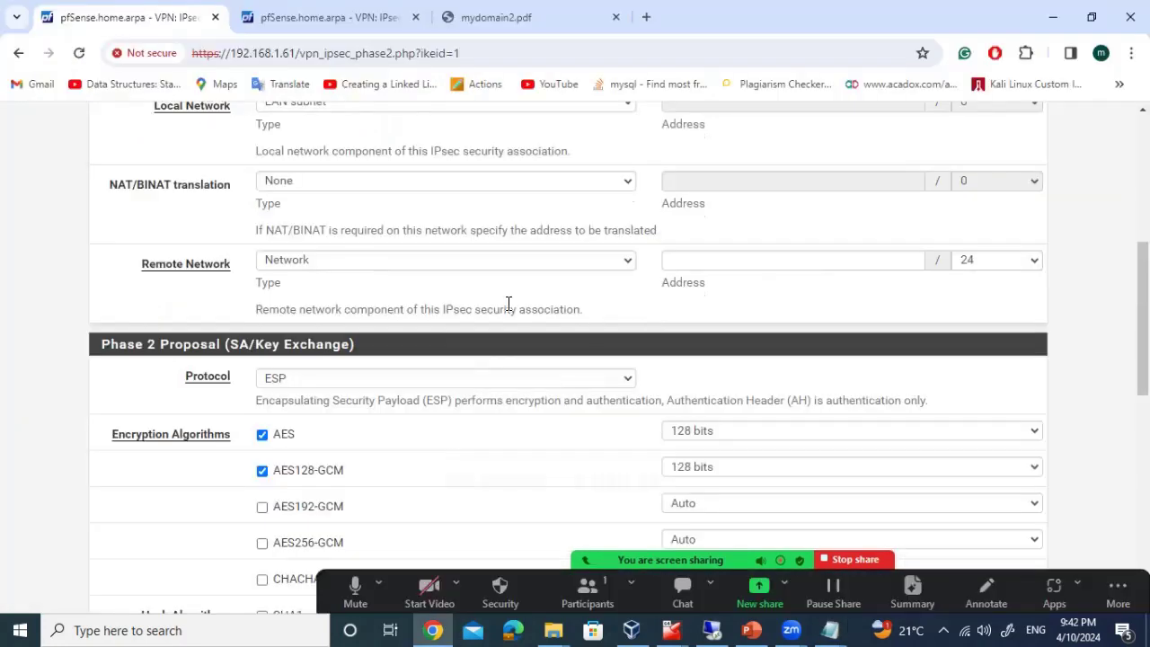
Set the phase 2 remote network address to 20.0.0.0, leaving the type as Network and the mask at 24.
{"action": "left_click", "coordinate": [715, 258]}
{"action": "type", "text": "20."}
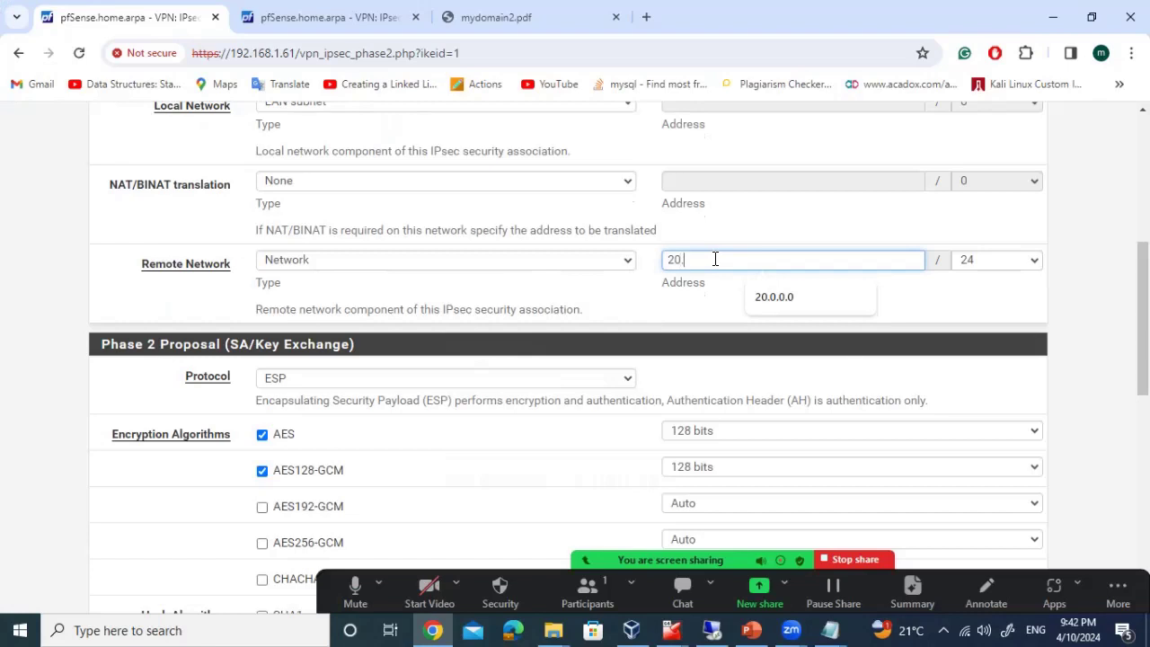
{"action": "type", "text": "0.0.0"}
{"action": "left_click", "coordinate": [2, 275]}
Deselect AES128-GCM in the phase 2 encryption algorithms and choose the key length for AES.
{"action": "scroll", "coordinate": [2, 275], "scroll_direction": "down", "scroll_amount": 1}
{"action": "scroll", "coordinate": [3, 274], "scroll_direction": "down", "scroll_amount": 2}
{"action": "left_click", "coordinate": [261, 303]}
{"action": "left_click", "coordinate": [801, 266]}
{"action": "left_click", "coordinate": [742, 295]}
Save the phase 2 entry and apply the changed tunnel configuration on the first firewall.
{"action": "scroll", "coordinate": [3, 350], "scroll_direction": "down", "scroll_amount": 4}
{"action": "scroll", "coordinate": [3, 353], "scroll_direction": "down", "scroll_amount": 2}
{"action": "left_click", "coordinate": [272, 526]}
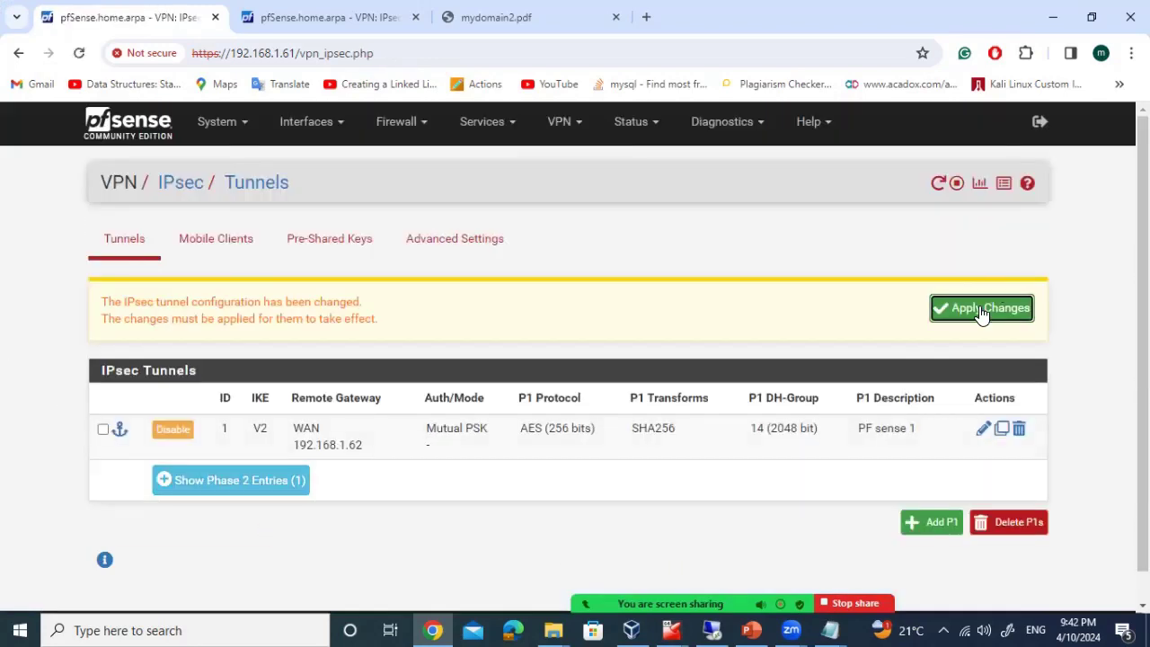
{"action": "left_click", "coordinate": [982, 313]}
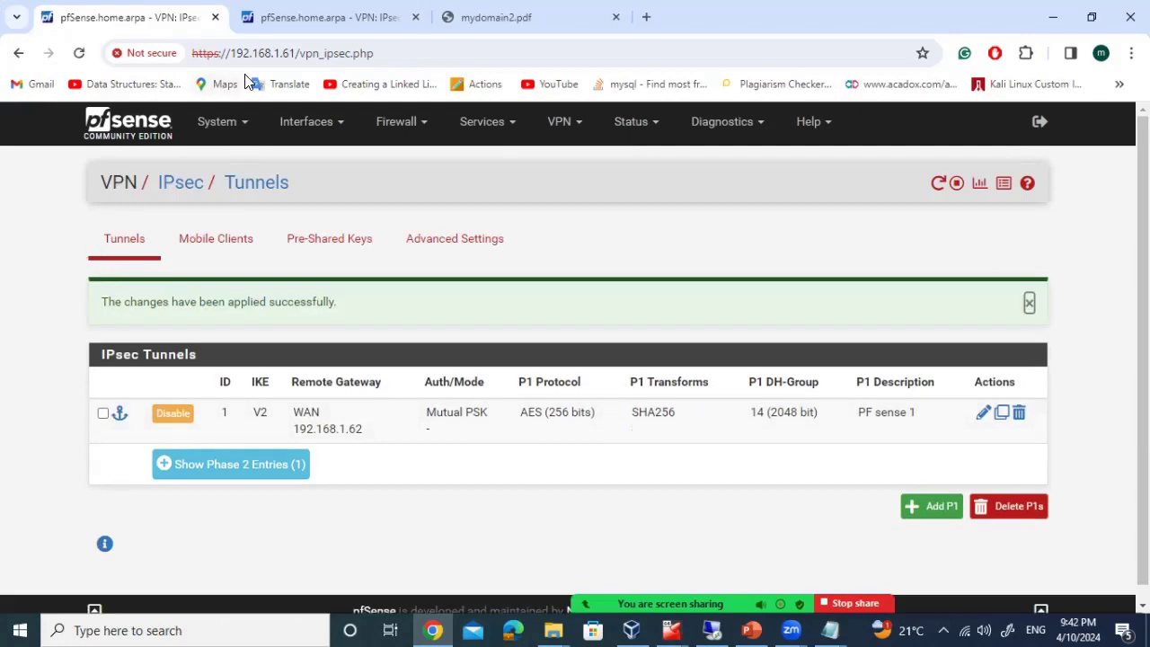
Start a new IPsec phase 1 entry on the second firewall at 192.168.1.62.
{"action": "left_click", "coordinate": [341, 15]}
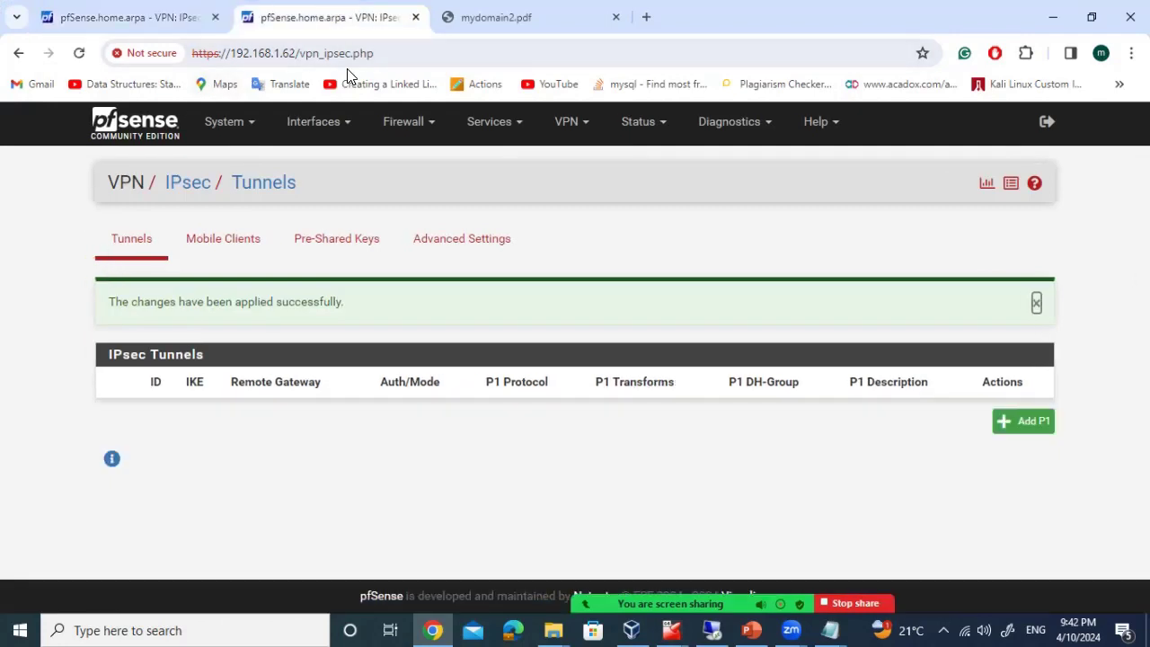
{"action": "left_click", "coordinate": [139, 129]}
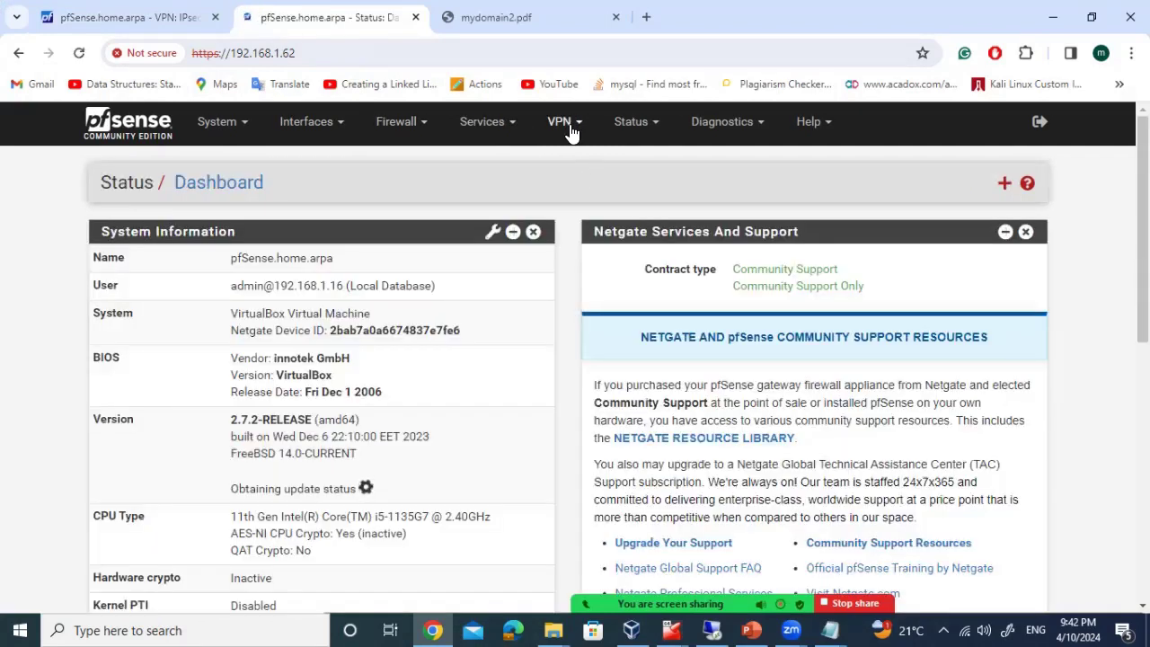
{"action": "left_click", "coordinate": [566, 122]}
{"action": "left_click", "coordinate": [580, 167]}
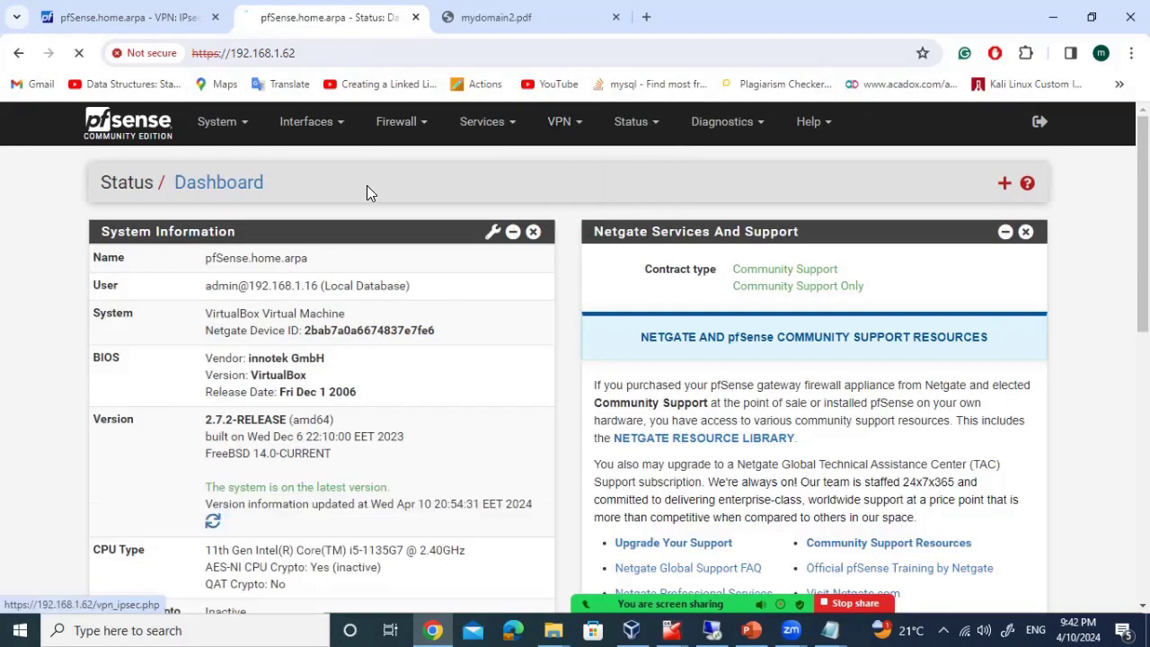
{"action": "left_click", "coordinate": [1026, 352]}
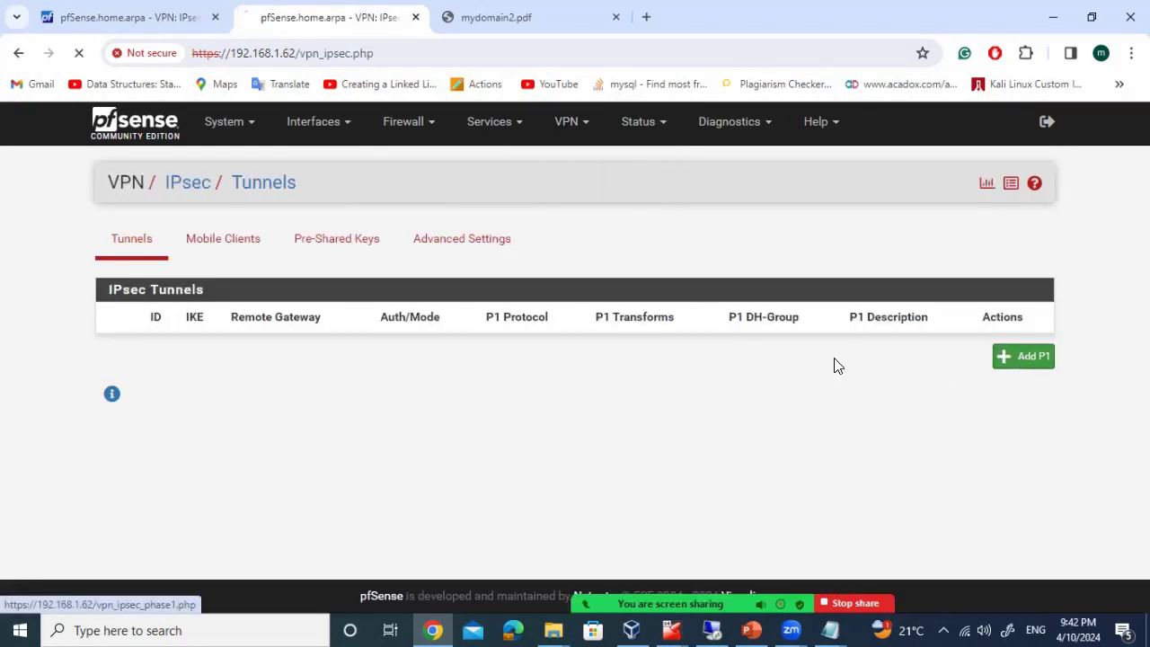
Enter "PF sense 2" as the description of the second firewall's phase 1 entry.
{"action": "scroll", "coordinate": [113, 275], "scroll_direction": "down", "scroll_amount": 1}
{"action": "type", "text": "PF se"}
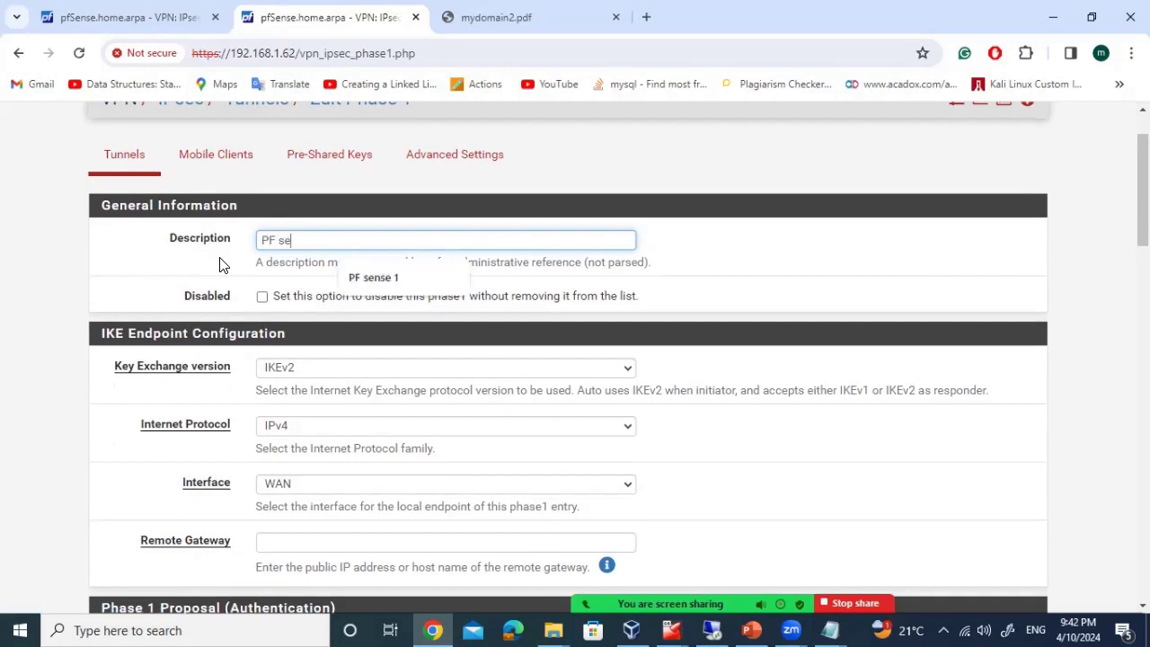
{"action": "type", "text": "nse 2"}
{"action": "scroll", "coordinate": [2, 333], "scroll_direction": "down", "scroll_amount": 2}
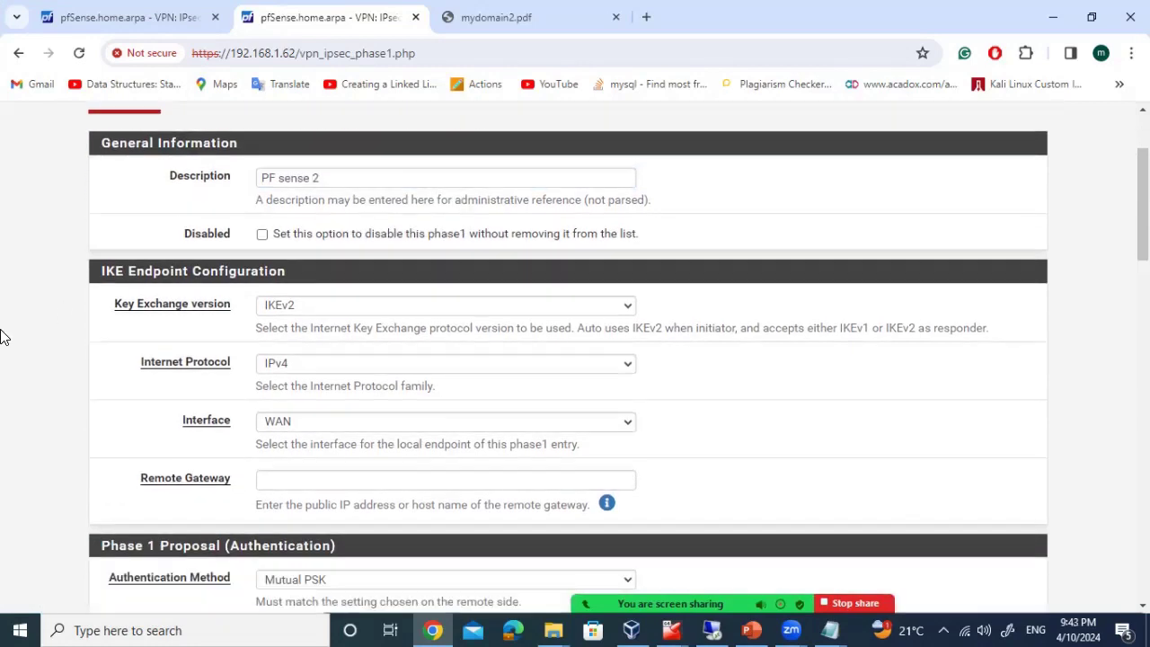
Set the second firewall's phase 1 remote gateway to 192.168.1.61.
{"action": "left_click_drag", "start_coordinate": [106, 378], "coordinate": [227, 377]}
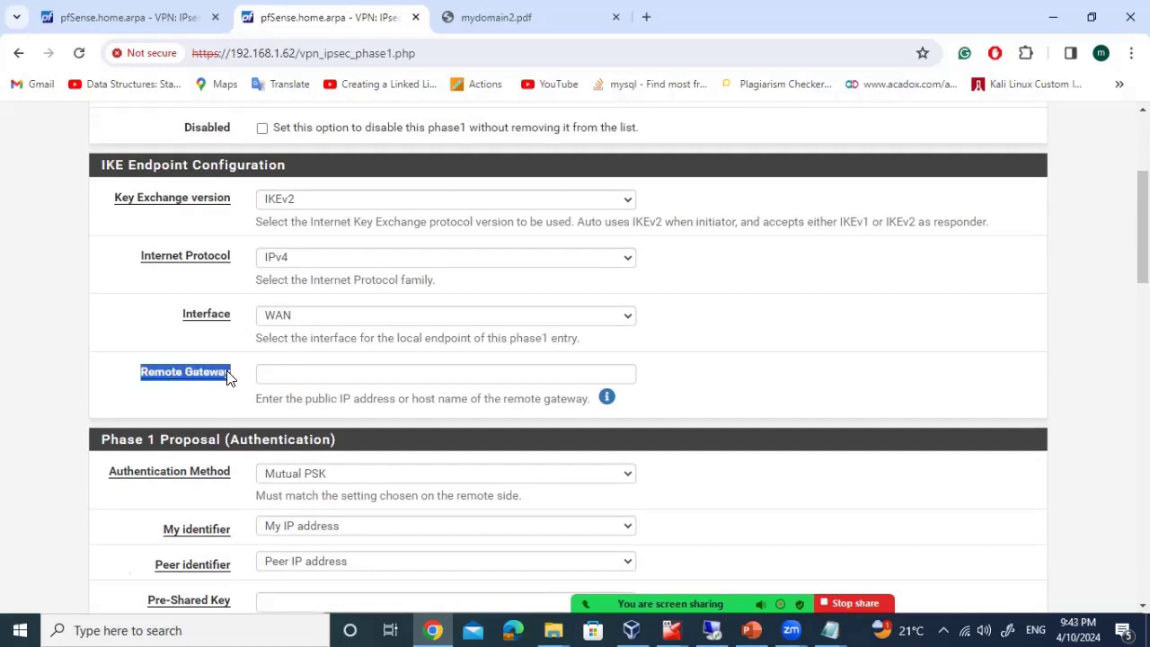
{"action": "left_click", "coordinate": [277, 374]}
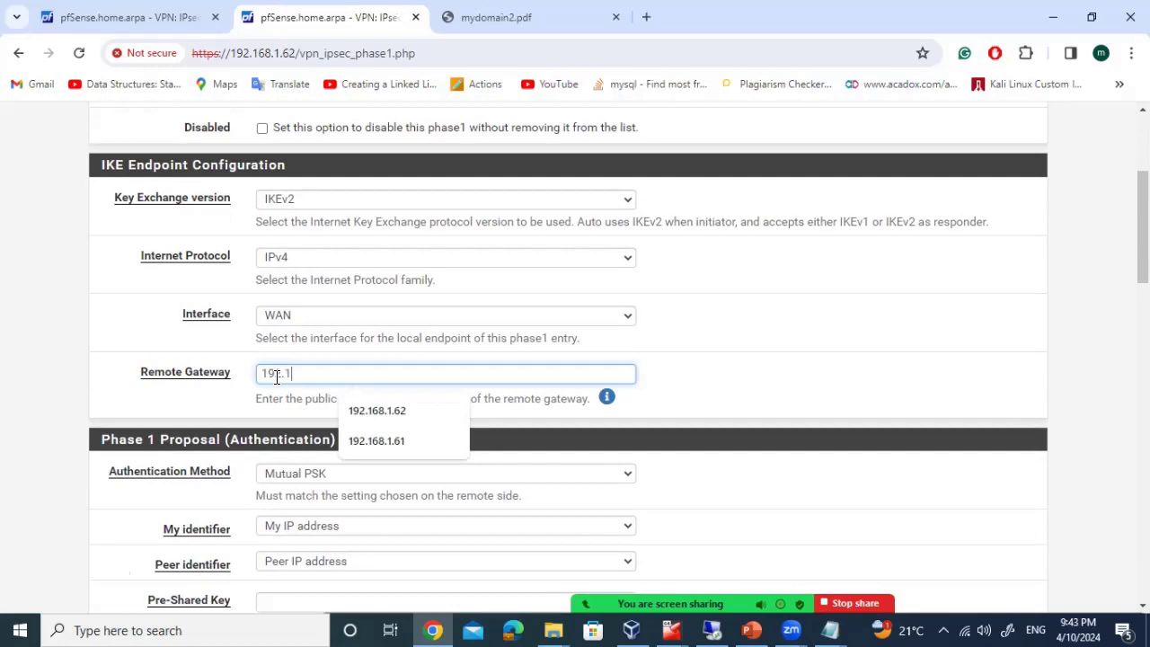
{"action": "type", "text": "192.168.161"}
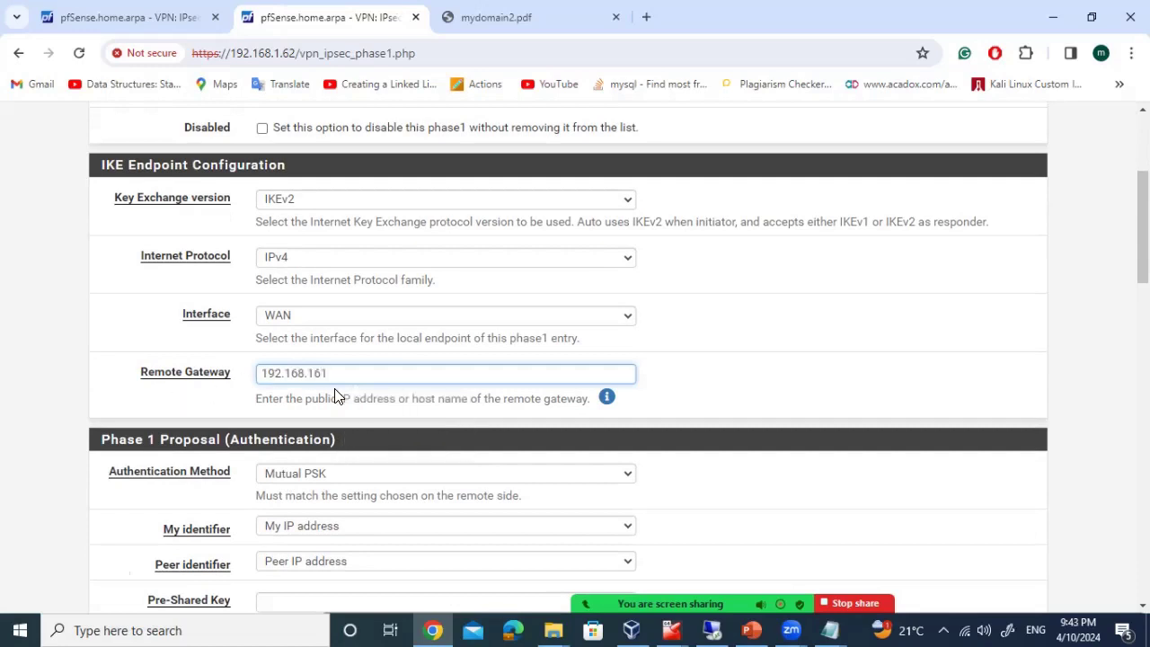
{"action": "key", "text": "BackSpace"}
{"action": "type", "text": "61"}
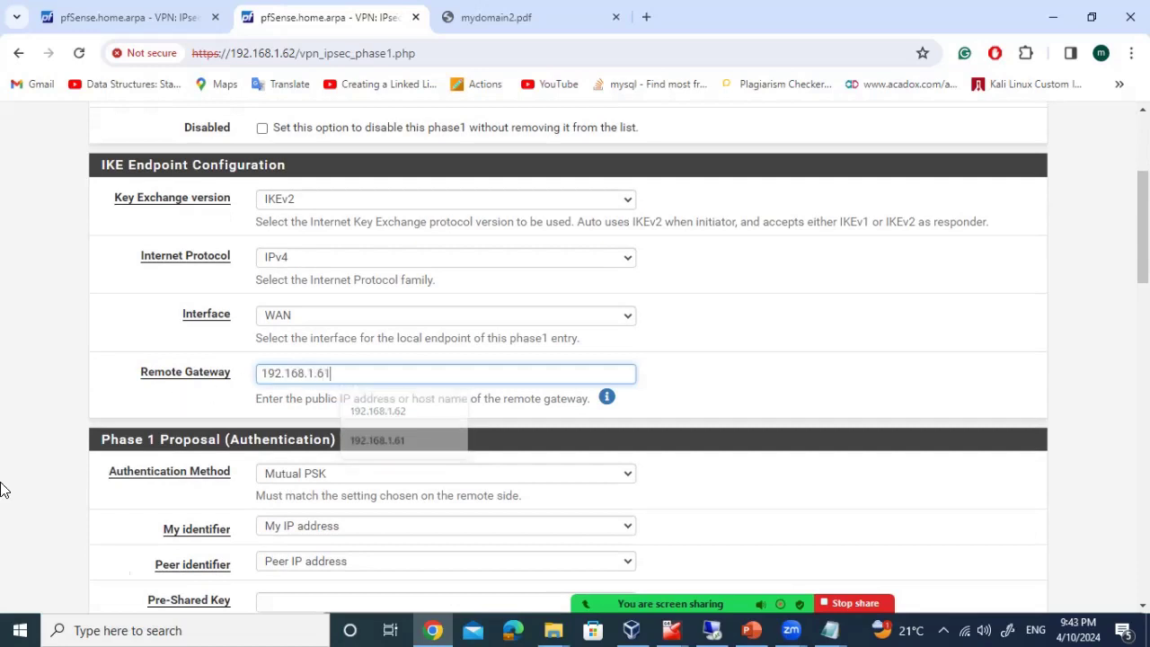
{"action": "scroll", "coordinate": [15, 431], "scroll_direction": "down", "scroll_amount": 5}
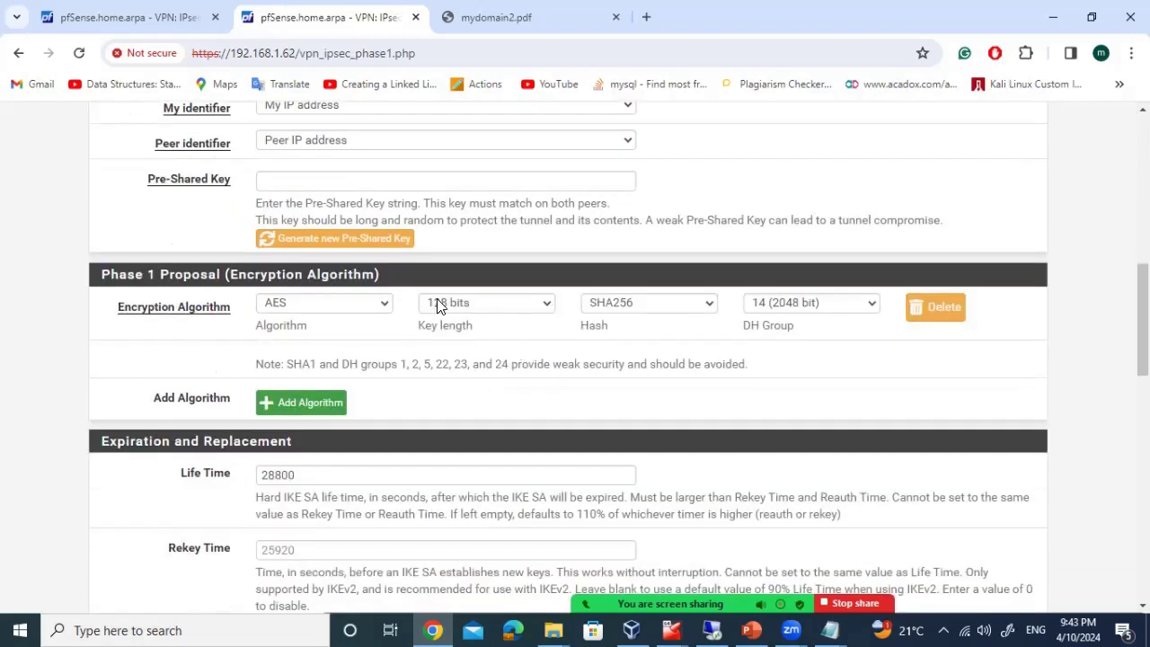
Set the phase 1 AES key length to 256 bits and paste the pre-shared key copied from the Notepad notes.
{"action": "left_click", "coordinate": [460, 305]}
{"action": "left_click", "coordinate": [449, 320]}
{"action": "scroll", "coordinate": [378, 356], "scroll_direction": "up", "scroll_amount": 2}
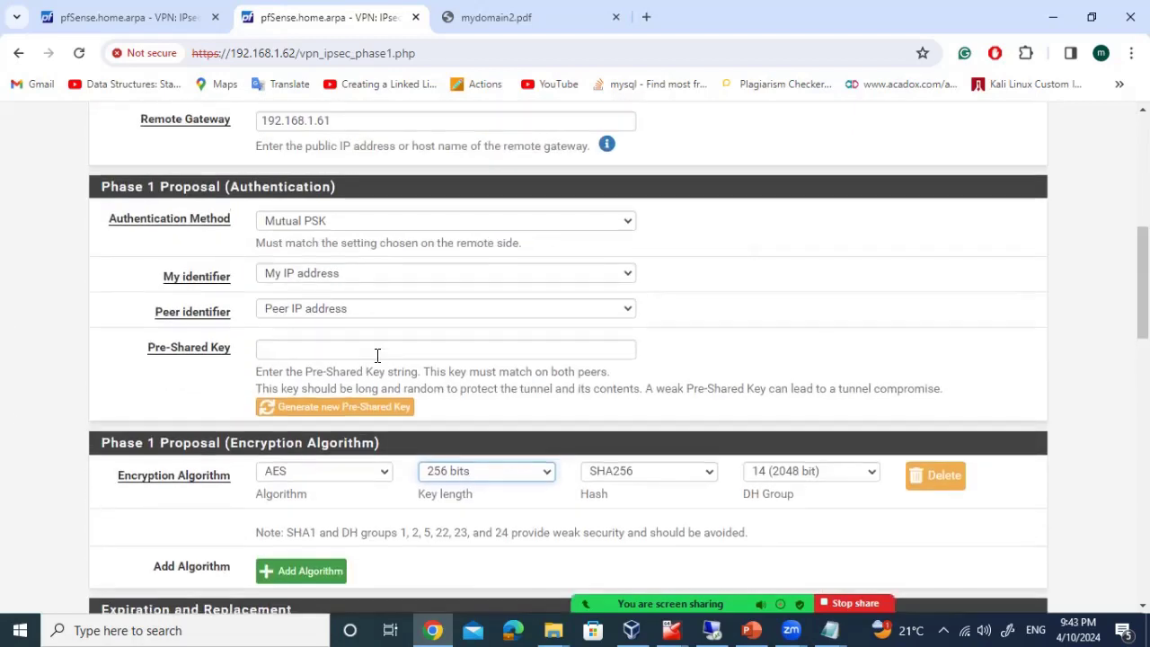
{"action": "left_click", "coordinate": [377, 350]}
{"action": "left_click", "coordinate": [830, 629]}
{"action": "left_click", "coordinate": [898, 567]}
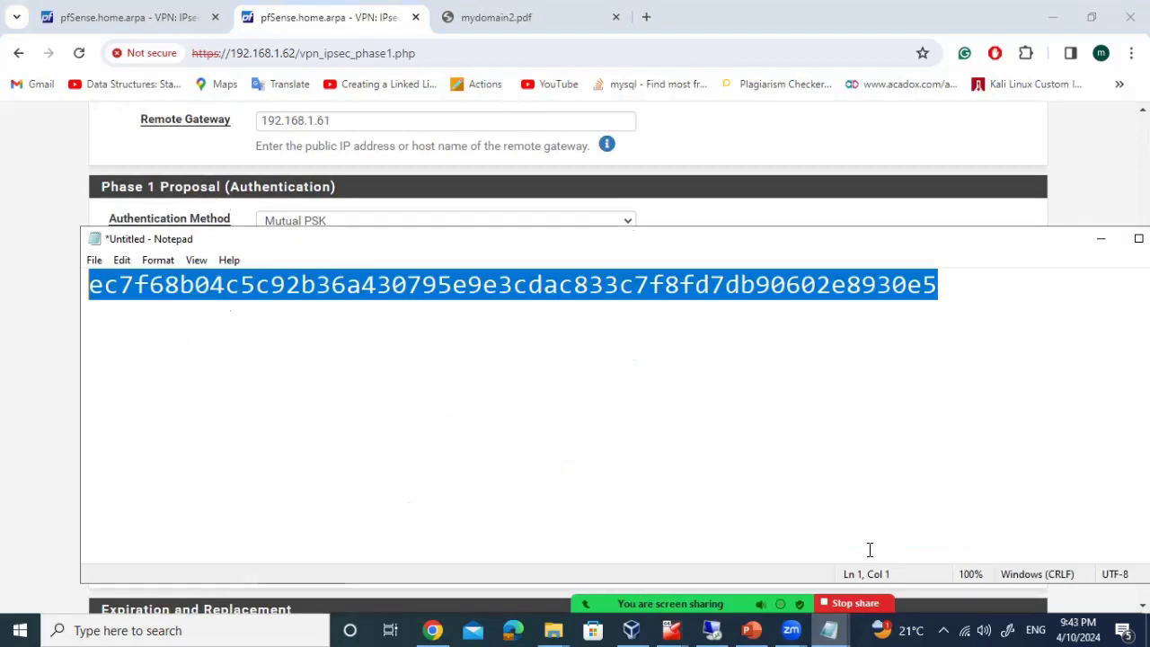
{"action": "key", "text": "alt+Tab"}
{"action": "key", "text": "ctrl+v"}
Save the second firewall's phase 1 entry and apply the changed tunnel configuration.
{"action": "scroll", "coordinate": [162, 371], "scroll_direction": "down", "scroll_amount": 8}
{"action": "scroll", "coordinate": [162, 371], "scroll_direction": "down", "scroll_amount": 6}
{"action": "left_click", "coordinate": [285, 526]}
{"action": "left_click", "coordinate": [952, 298]}
Add a phase 2 entry under the PF sense 2 tunnel with the description "LAN 2".
{"action": "left_click", "coordinate": [217, 467]}
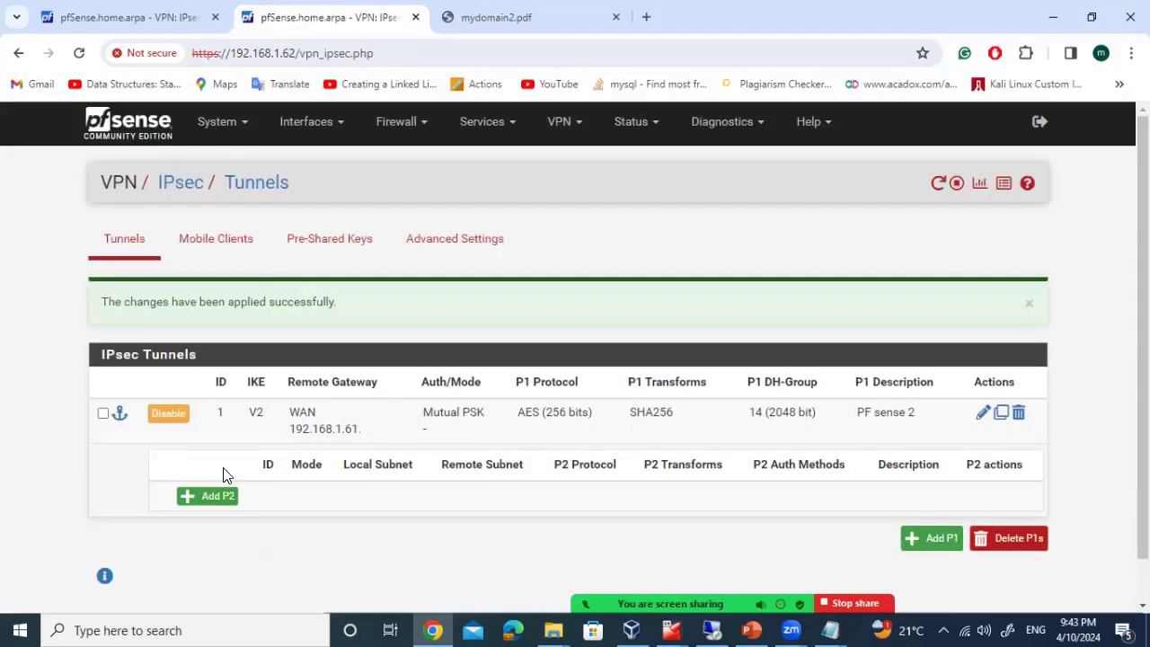
{"action": "left_click", "coordinate": [205, 498]}
{"action": "scroll", "coordinate": [269, 269], "scroll_direction": "down", "scroll_amount": 2}
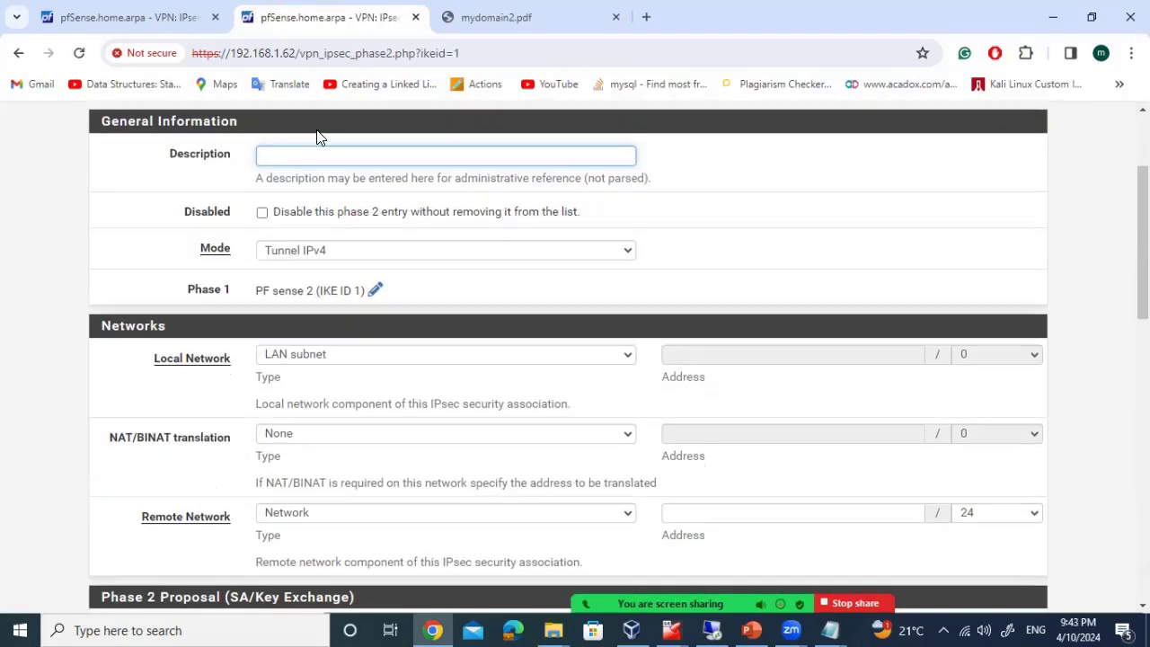
{"action": "left_click", "coordinate": [306, 158]}
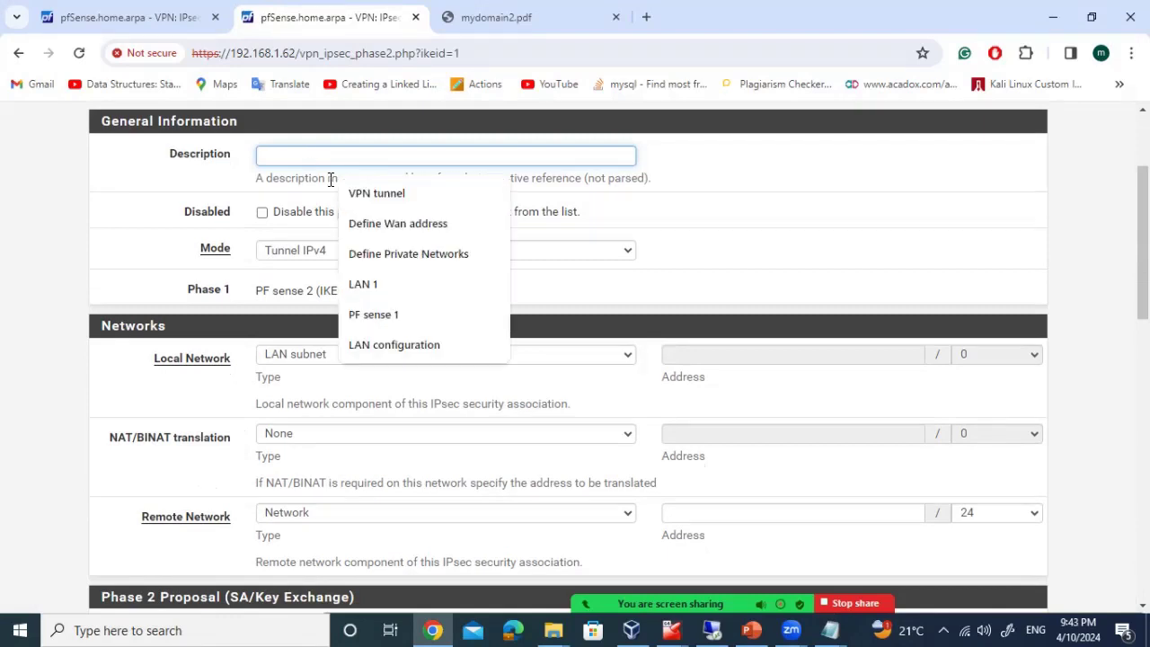
{"action": "left_click", "coordinate": [392, 282]}
{"action": "key", "text": "BackSpace"}
{"action": "type", "text": "2"}
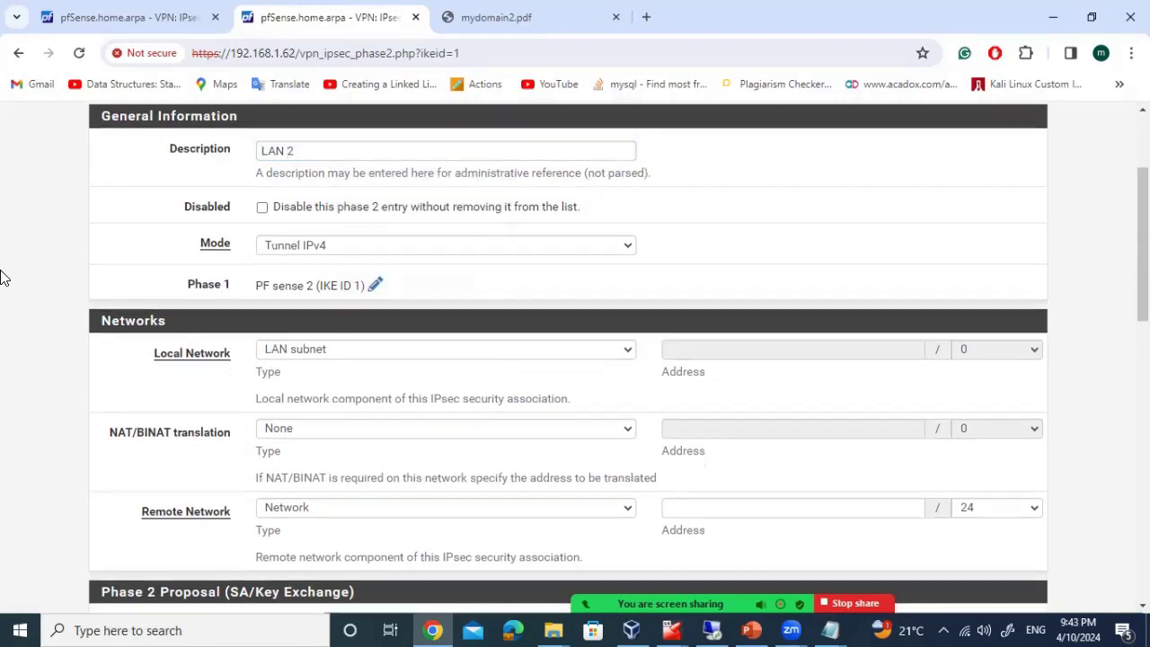
Enter 10.0.0.0 with a /24 mask as the phase 2 entry's remote network.
{"action": "scroll", "coordinate": [149, 302], "scroll_direction": "down", "scroll_amount": 2}
{"action": "left_click_drag", "start_coordinate": [153, 190], "coordinate": [374, 192]}
{"action": "left_click", "coordinate": [3, 293]}
{"action": "scroll", "coordinate": [337, 269], "scroll_direction": "down", "scroll_amount": 1}
{"action": "left_click", "coordinate": [761, 263]}
{"action": "type", "text": "10."}
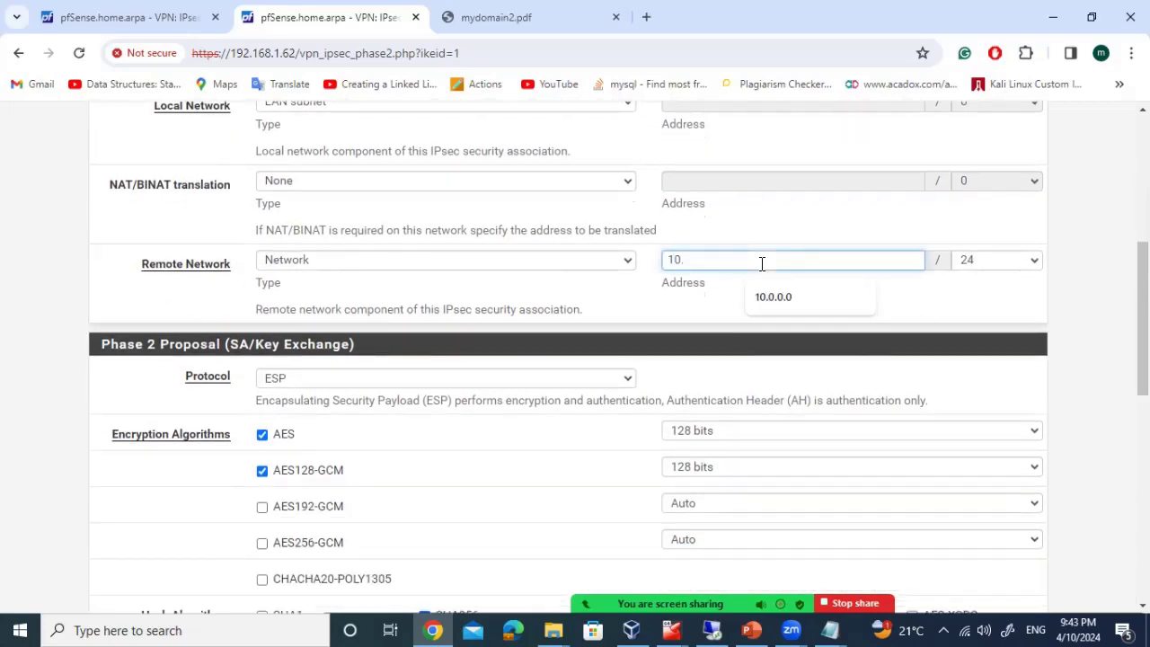
{"action": "type", "text": "0.0.0"}
{"action": "left_click", "coordinate": [4, 316]}
{"action": "scroll", "coordinate": [63, 328], "scroll_direction": "up", "scroll_amount": 2}
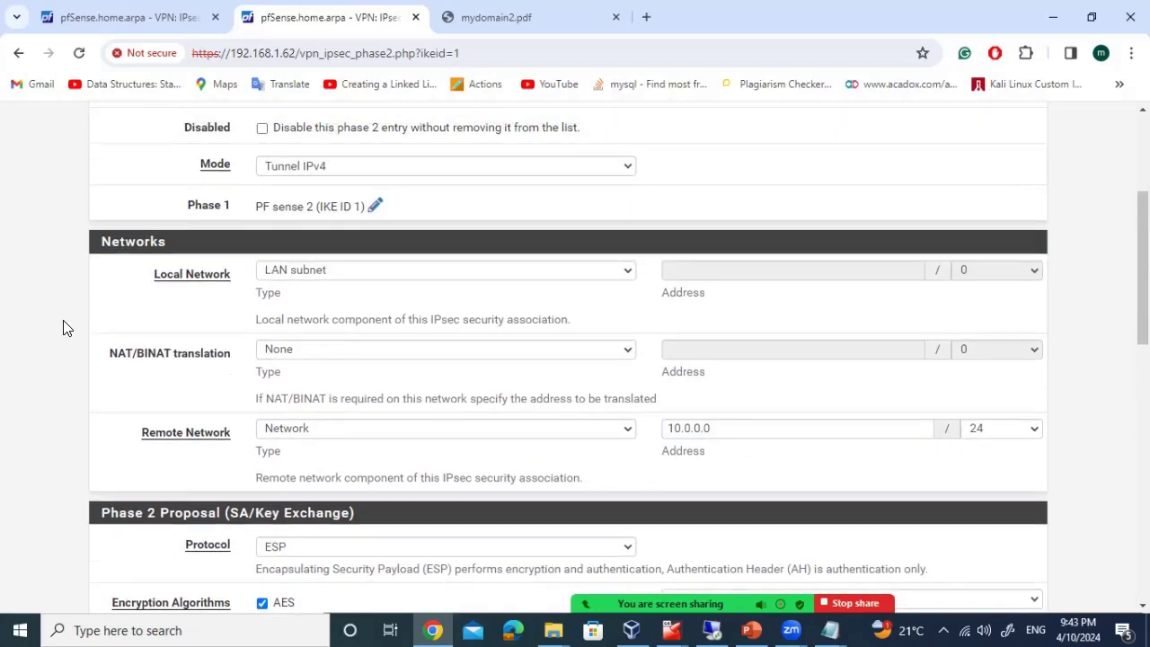
Choose a different key length for the AES encryption algorithm in the phase 2 proposal.
{"action": "scroll", "coordinate": [63, 328], "scroll_direction": "down", "scroll_amount": 5}
{"action": "scroll", "coordinate": [62, 333], "scroll_direction": "up", "scroll_amount": 2}
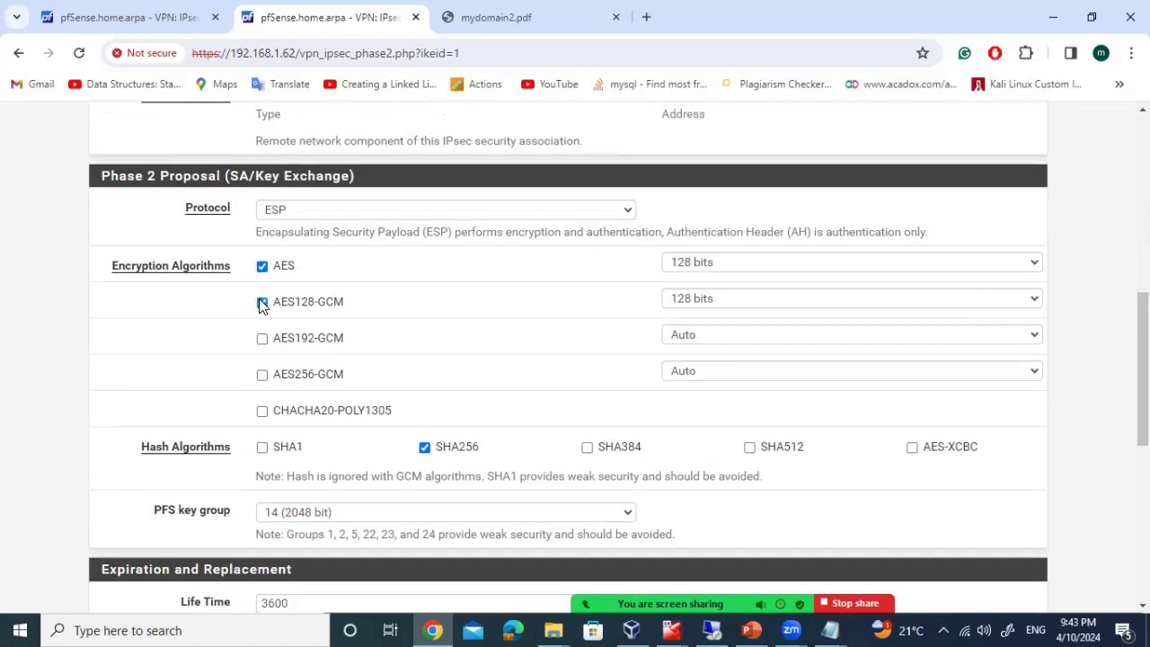
{"action": "left_click", "coordinate": [742, 262]}
{"action": "left_click", "coordinate": [705, 297]}
Save the second firewall's phase 2 entry and apply the IPsec changes.
{"action": "scroll", "coordinate": [3, 390], "scroll_direction": "down", "scroll_amount": 6}
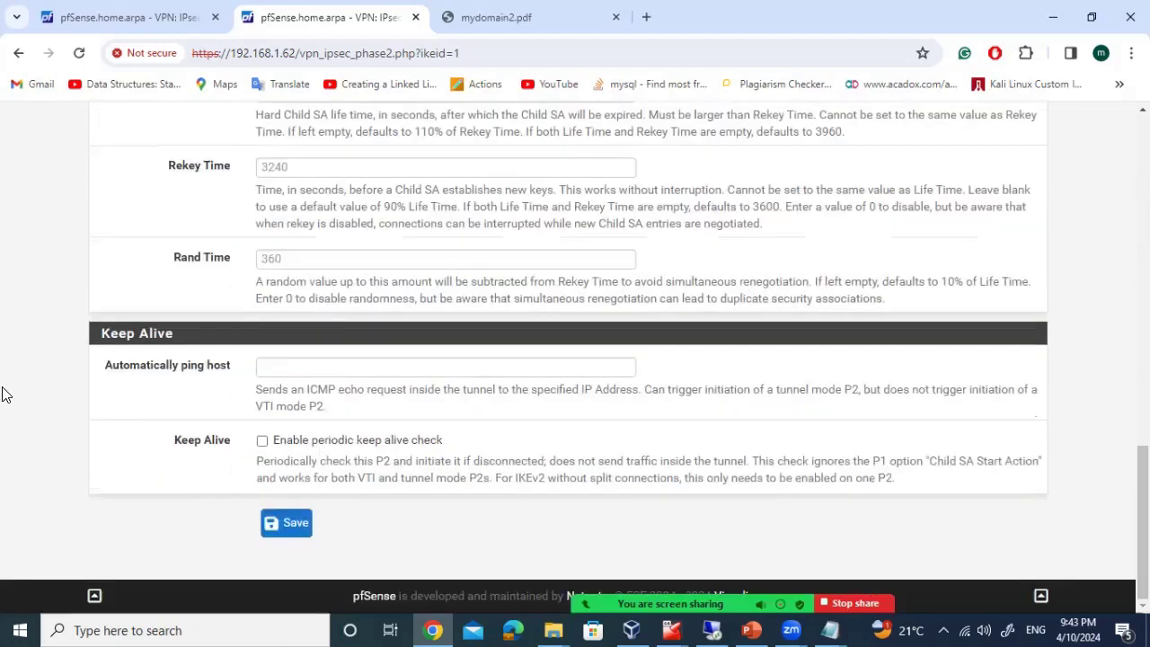
{"action": "left_click", "coordinate": [281, 528]}
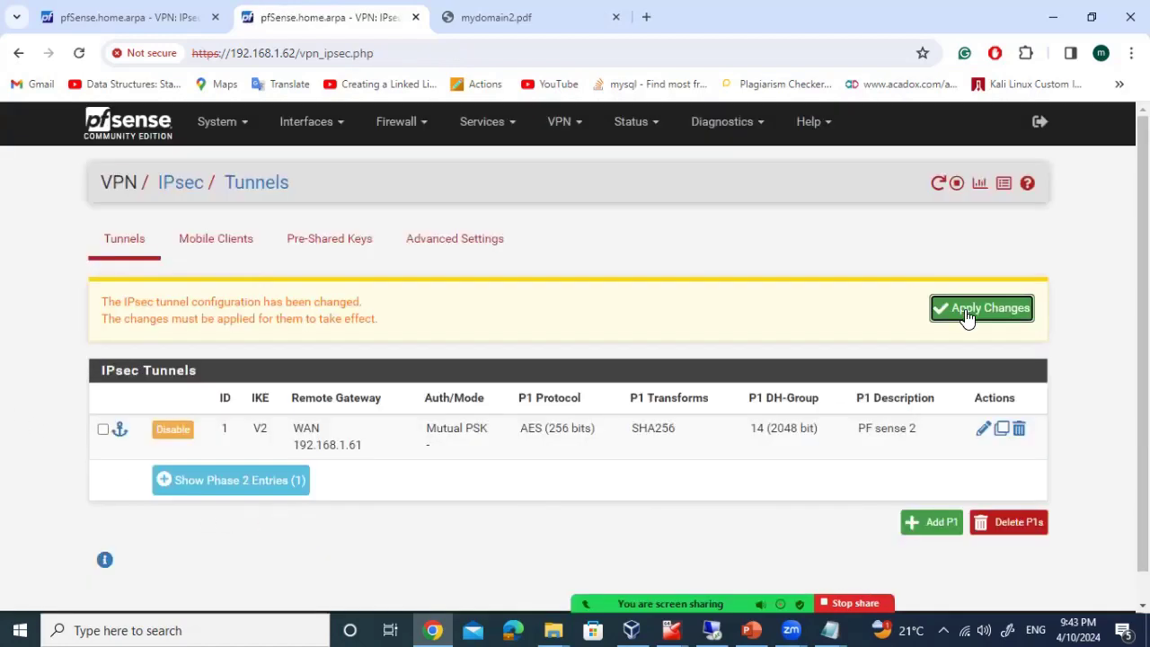
{"action": "left_click", "coordinate": [966, 318]}
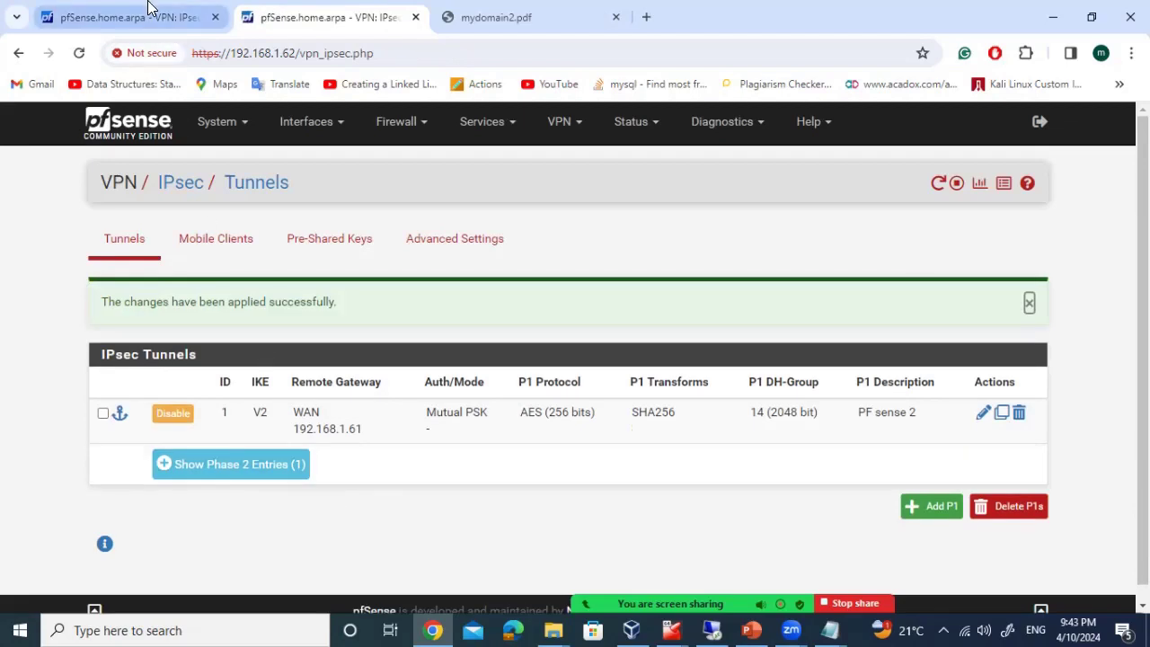
Open the IPsec status on the first firewall at 192.168.1.61 and connect phase 1 and phase 2 of the tunnel.
{"action": "left_click", "coordinate": [151, 9]}
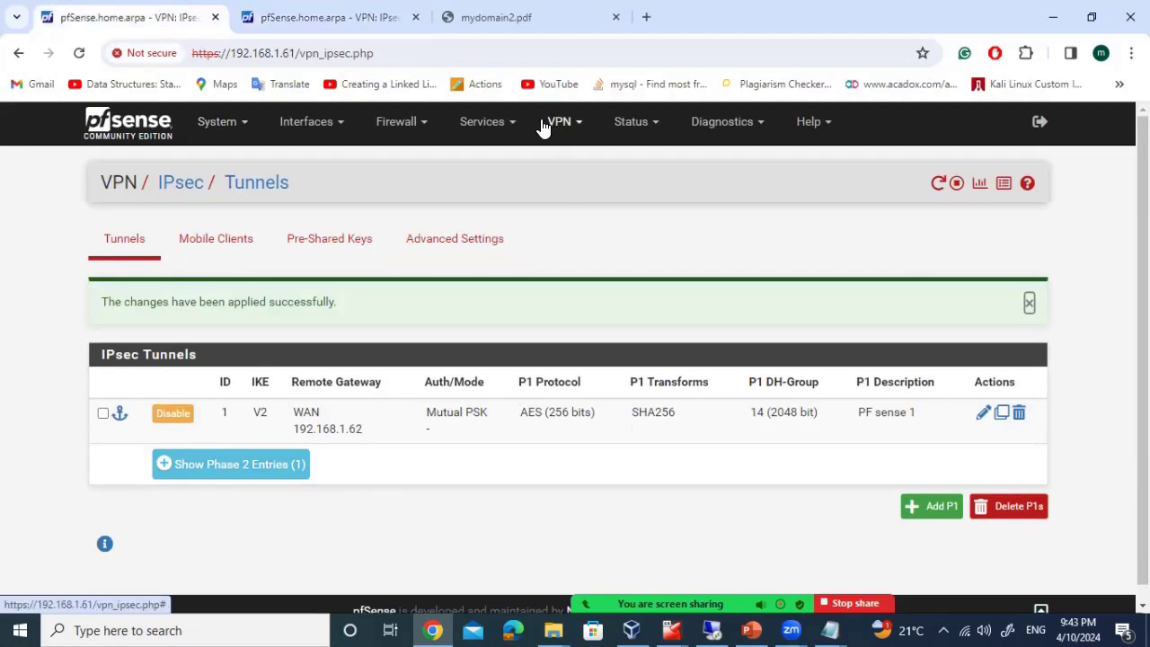
{"action": "left_click", "coordinate": [631, 122]}
{"action": "scroll", "coordinate": [647, 449], "scroll_direction": "down", "scroll_amount": 1}
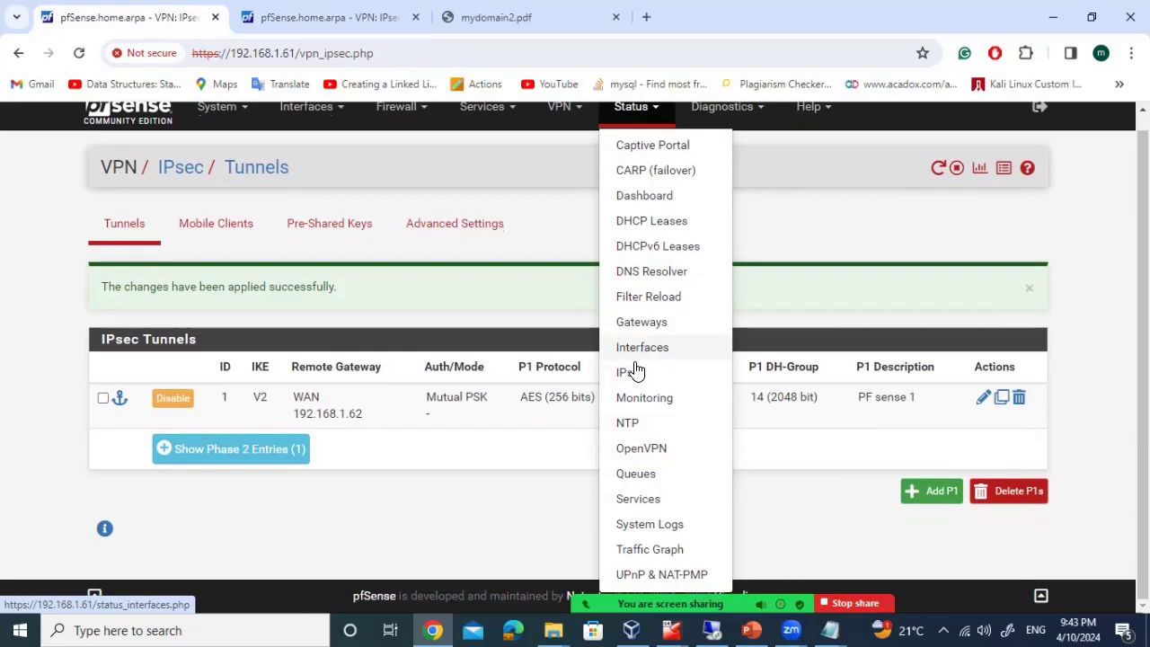
{"action": "left_click", "coordinate": [629, 372]}
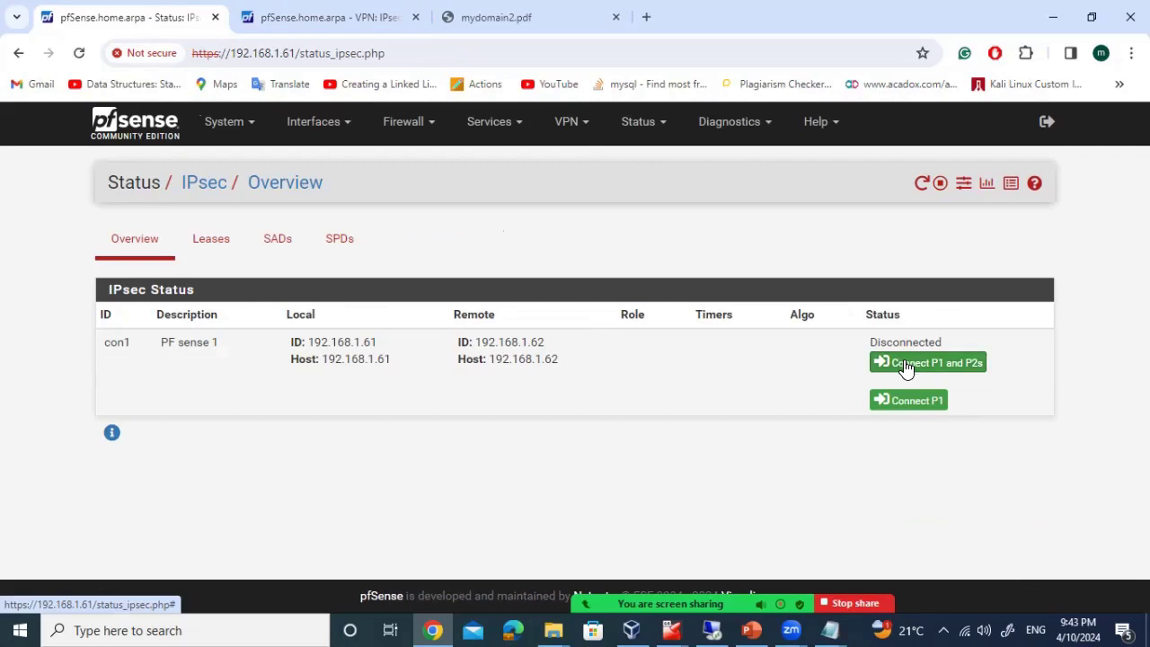
{"action": "left_click", "coordinate": [911, 364]}
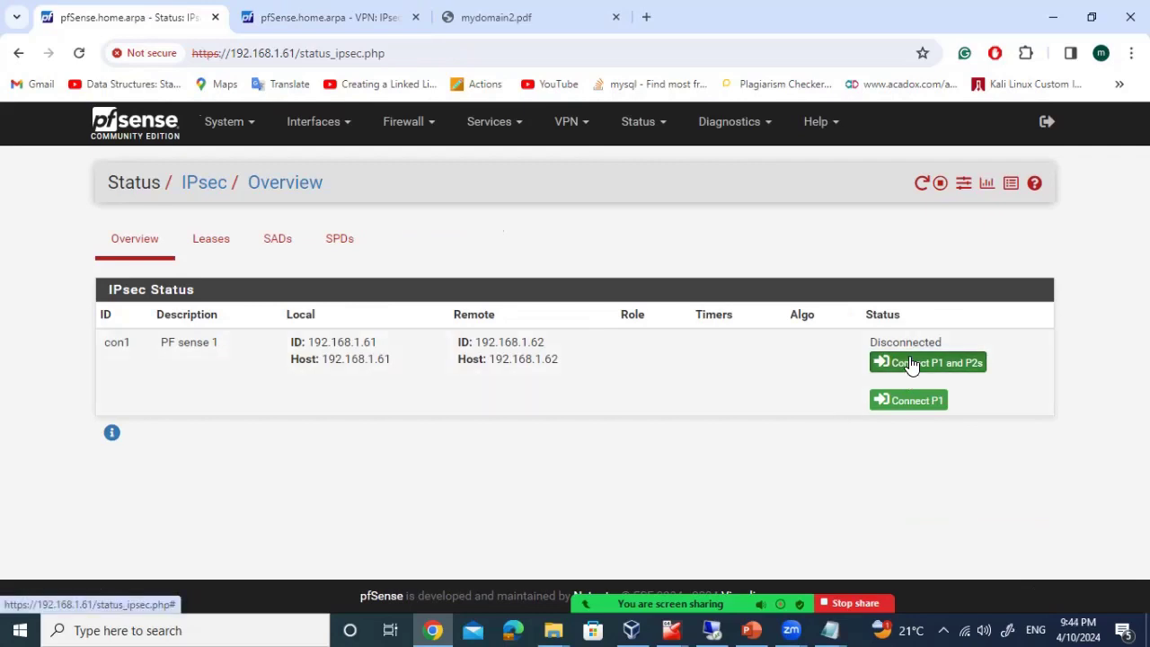
Check the tunnel's connection details in the IPsec status overview of the second firewall and of the first.
{"action": "left_click", "coordinate": [317, 9]}
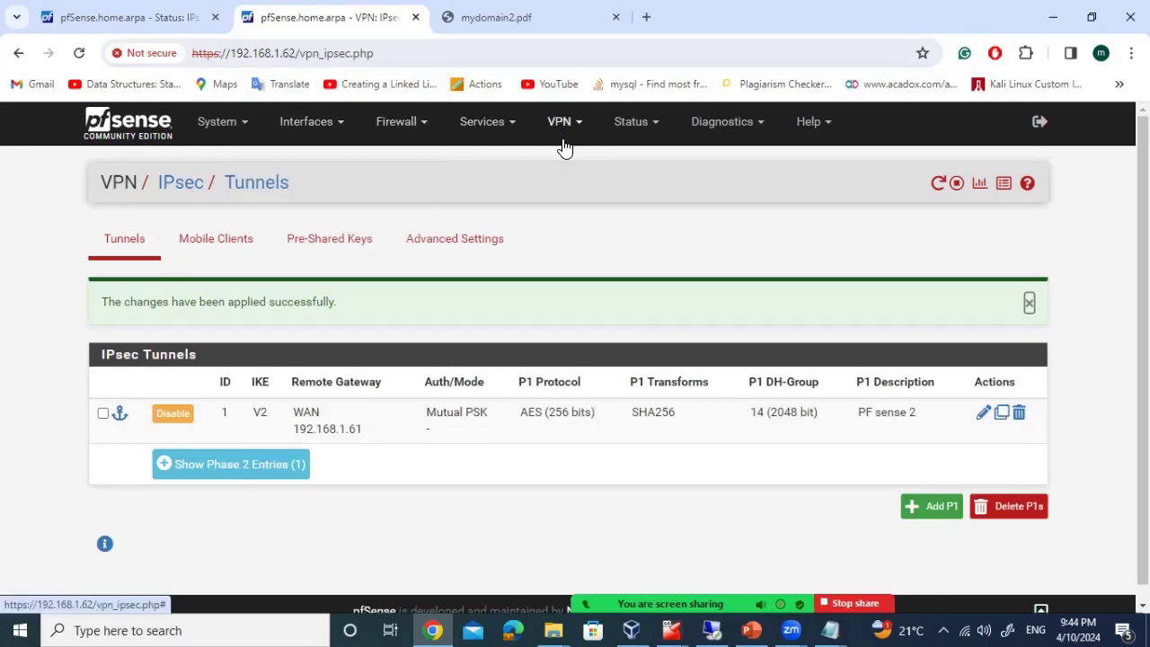
{"action": "left_click", "coordinate": [659, 127]}
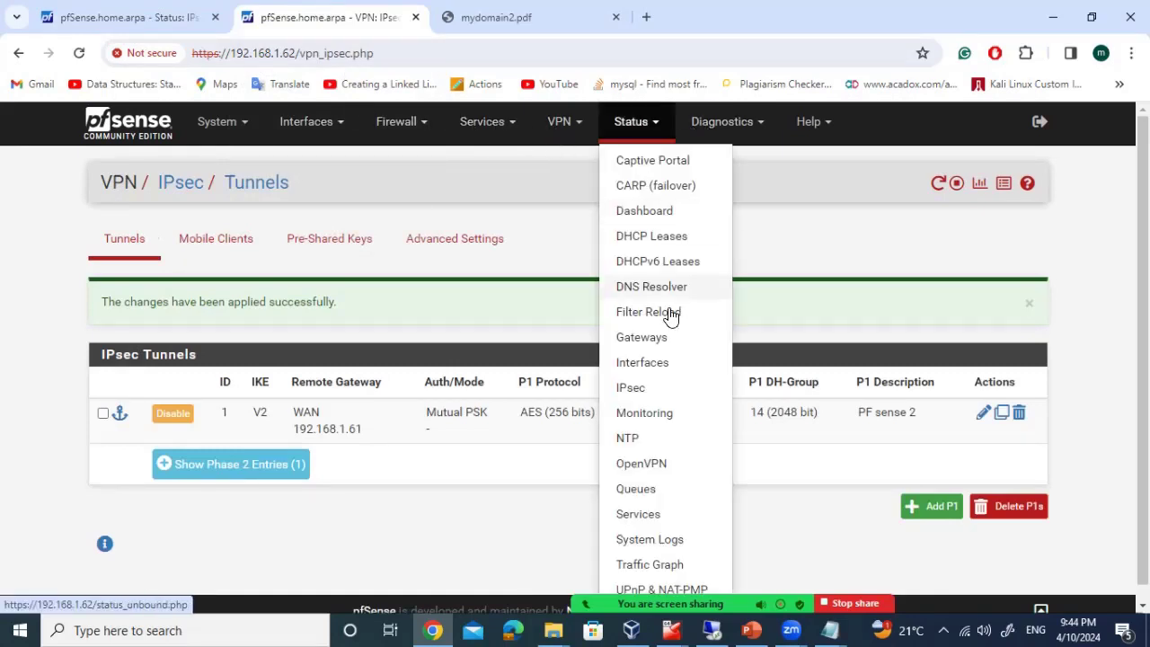
{"action": "left_click", "coordinate": [632, 389]}
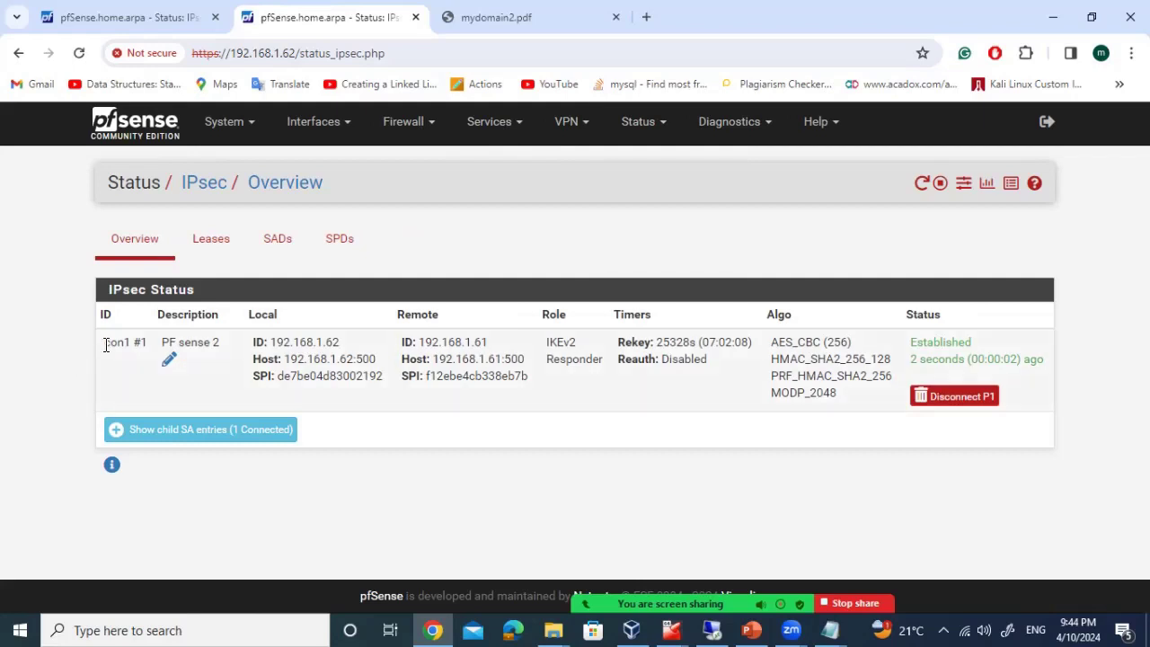
{"action": "left_click_drag", "start_coordinate": [101, 346], "coordinate": [1037, 361]}
{"action": "left_click", "coordinate": [151, 10]}
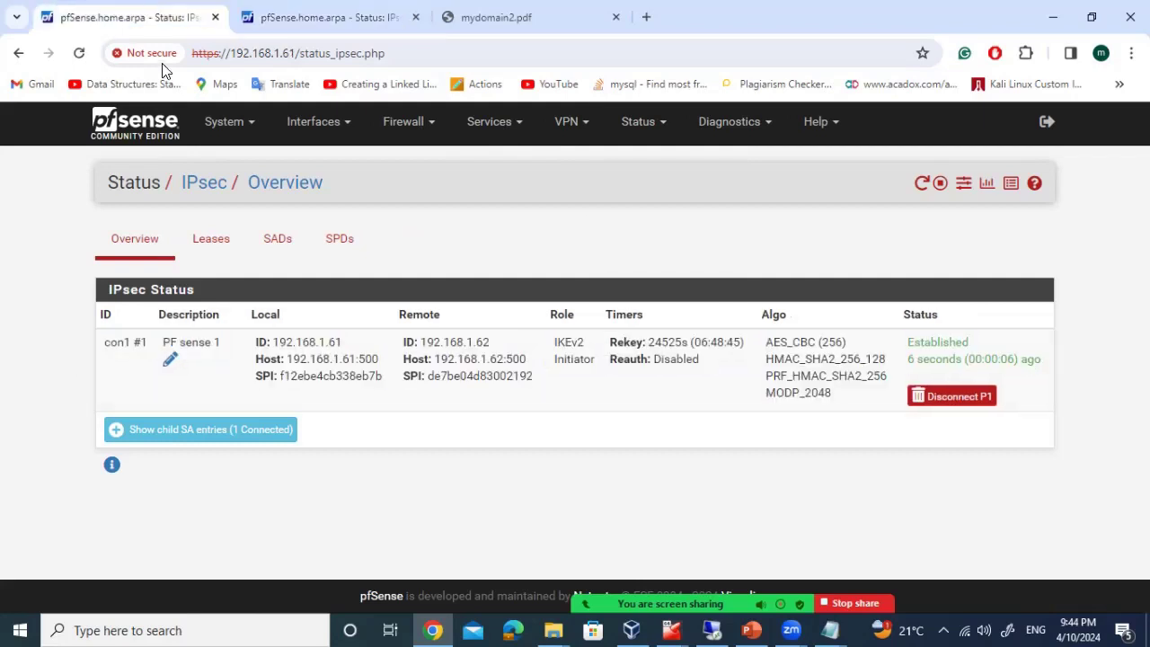
{"action": "left_click_drag", "start_coordinate": [97, 338], "coordinate": [1053, 366]}
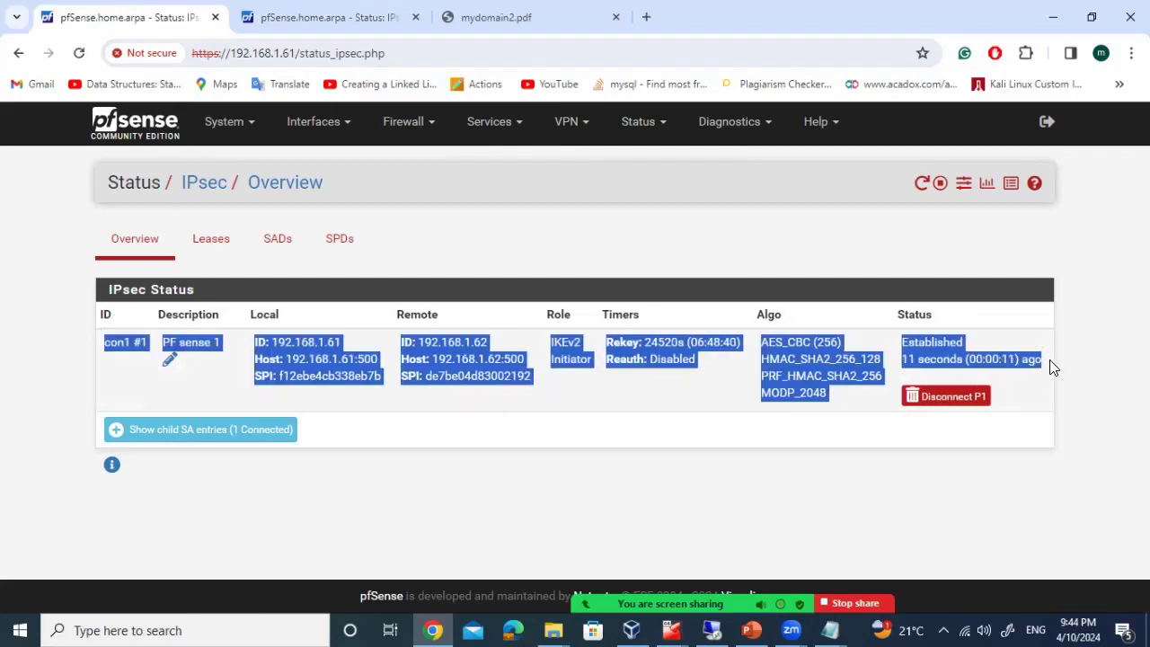
{"action": "left_click", "coordinate": [1053, 366]}
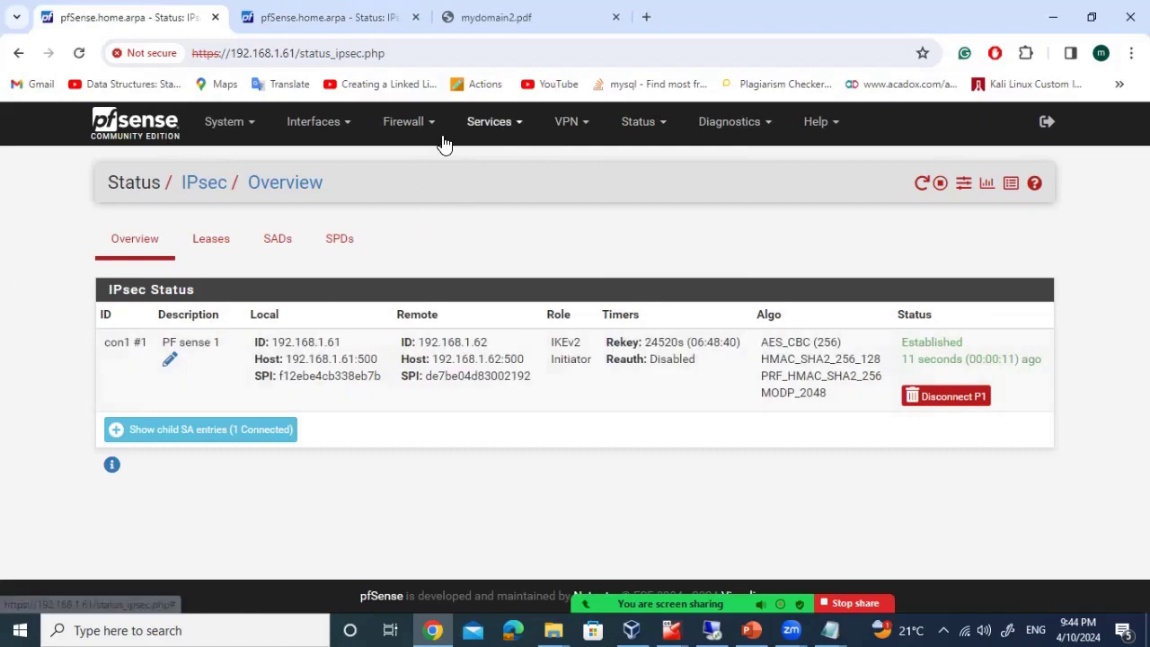
Open the firewall rules for the IPsec interface on the first firewall.
{"action": "left_click", "coordinate": [406, 124]}
{"action": "left_click", "coordinate": [400, 213]}
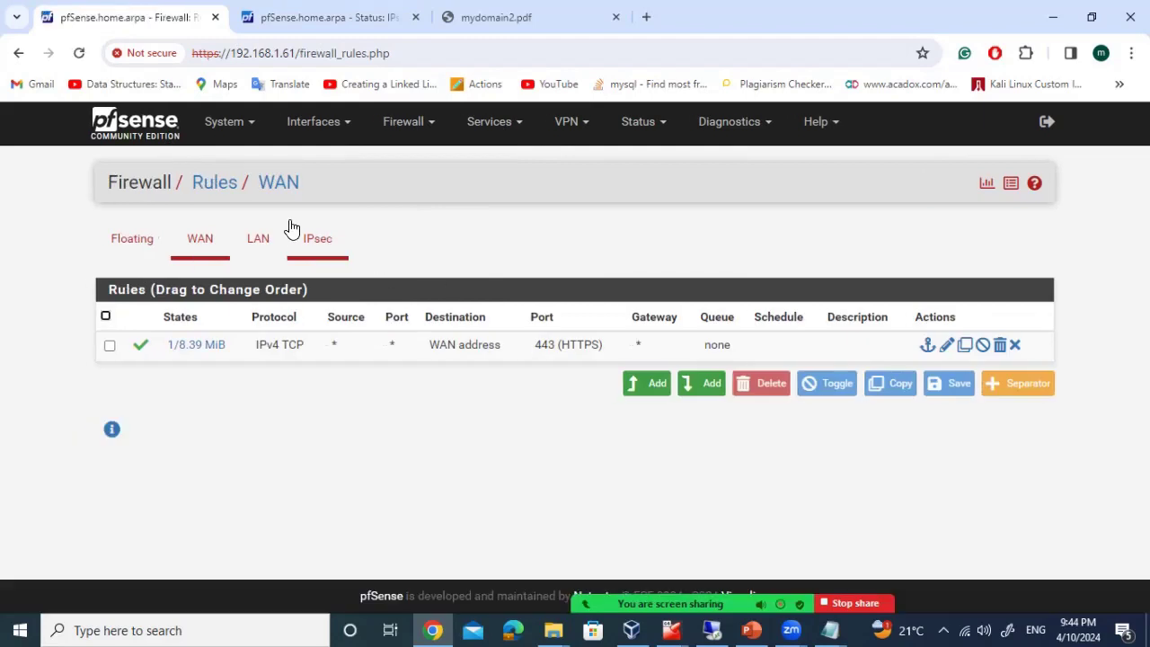
{"action": "left_click", "coordinate": [318, 255]}
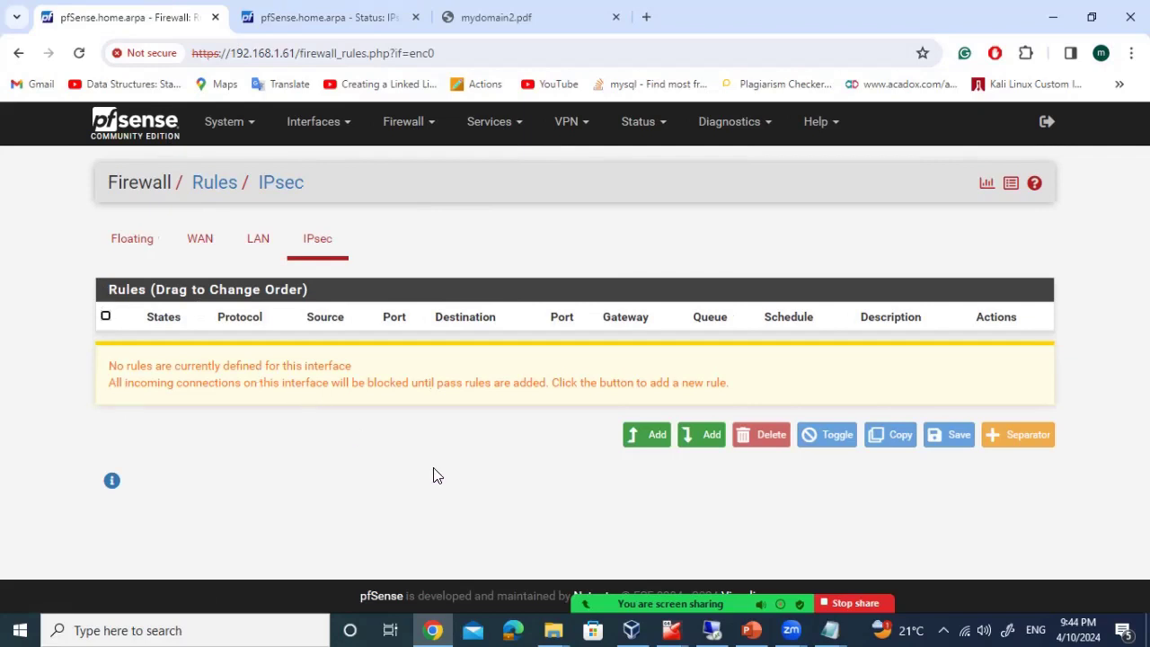
Add the lines "server 1 : 10.0.0.15" and "server2 : 20.0.0.15" below the PF-Sense-2 entry in the Notepad network notes.
{"action": "mouse_move", "coordinate": [829, 629]}
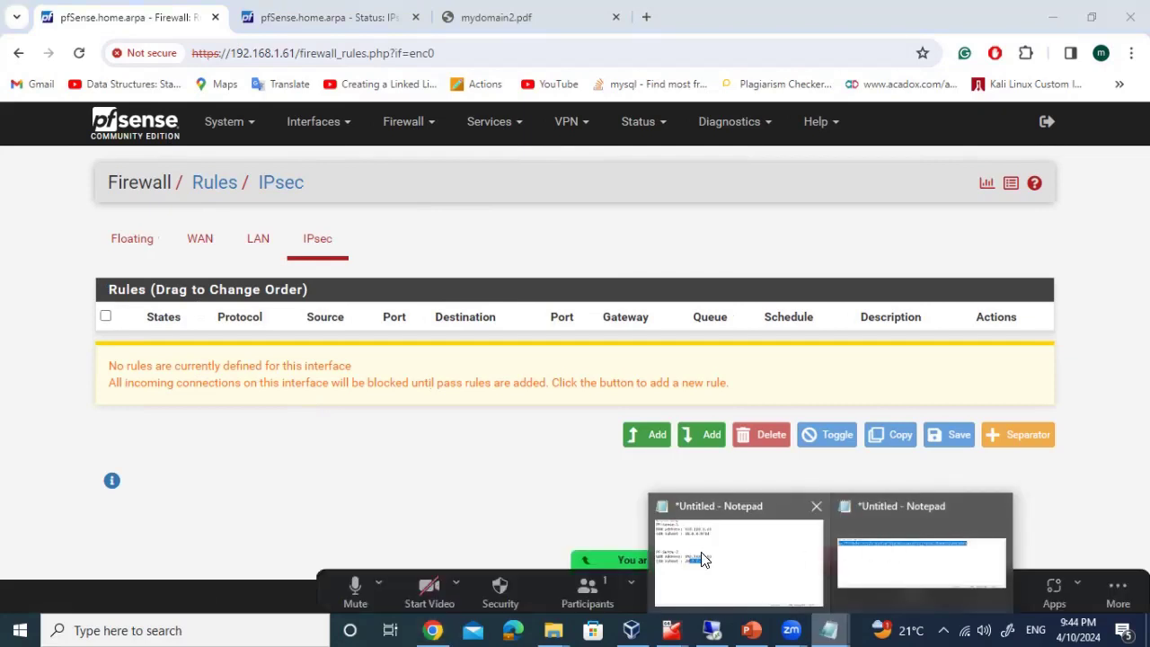
{"action": "left_click", "coordinate": [738, 562]}
{"action": "left_click", "coordinate": [395, 344]}
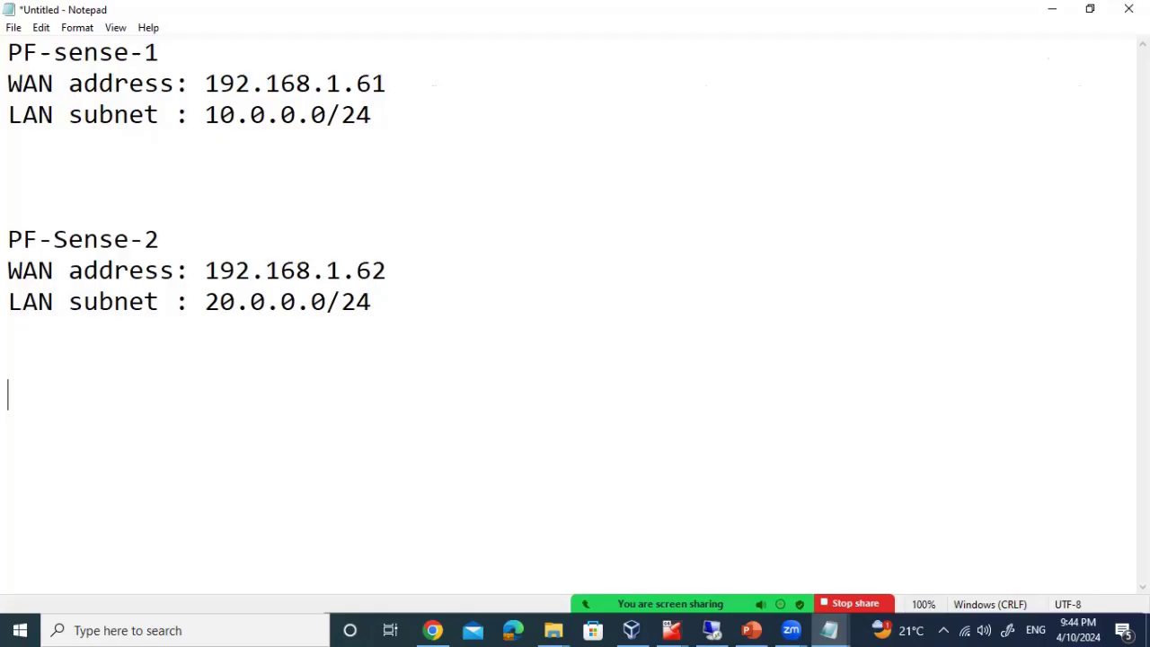
{"action": "type", "text": "server 1"}
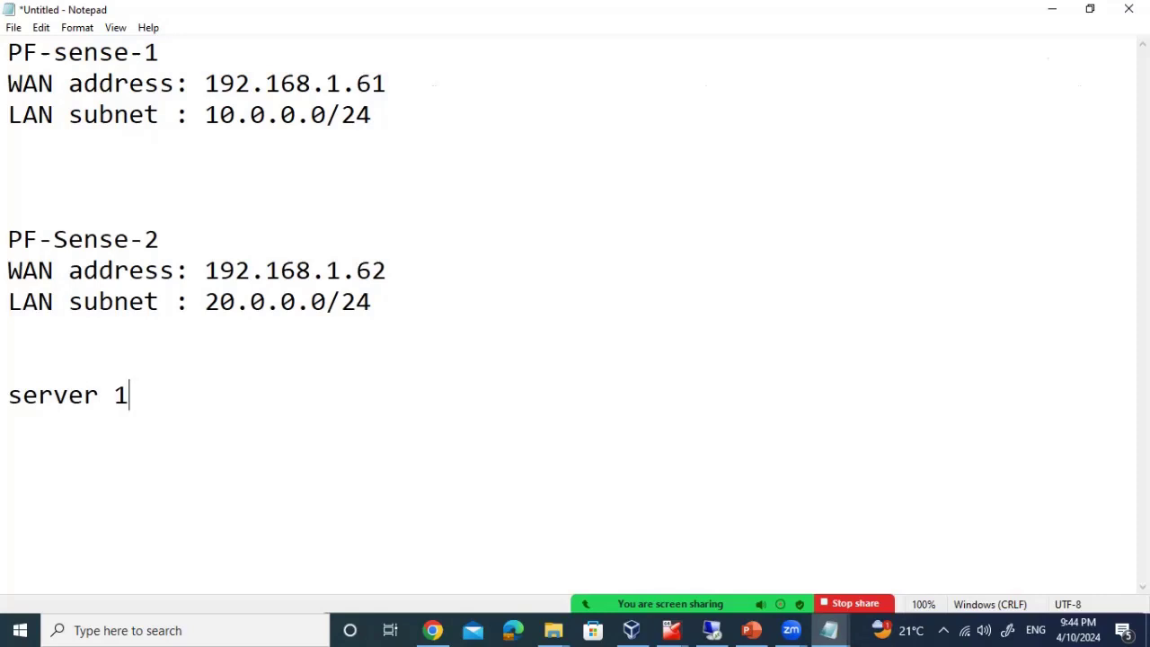
{"action": "type", "text": " : 10.0"}
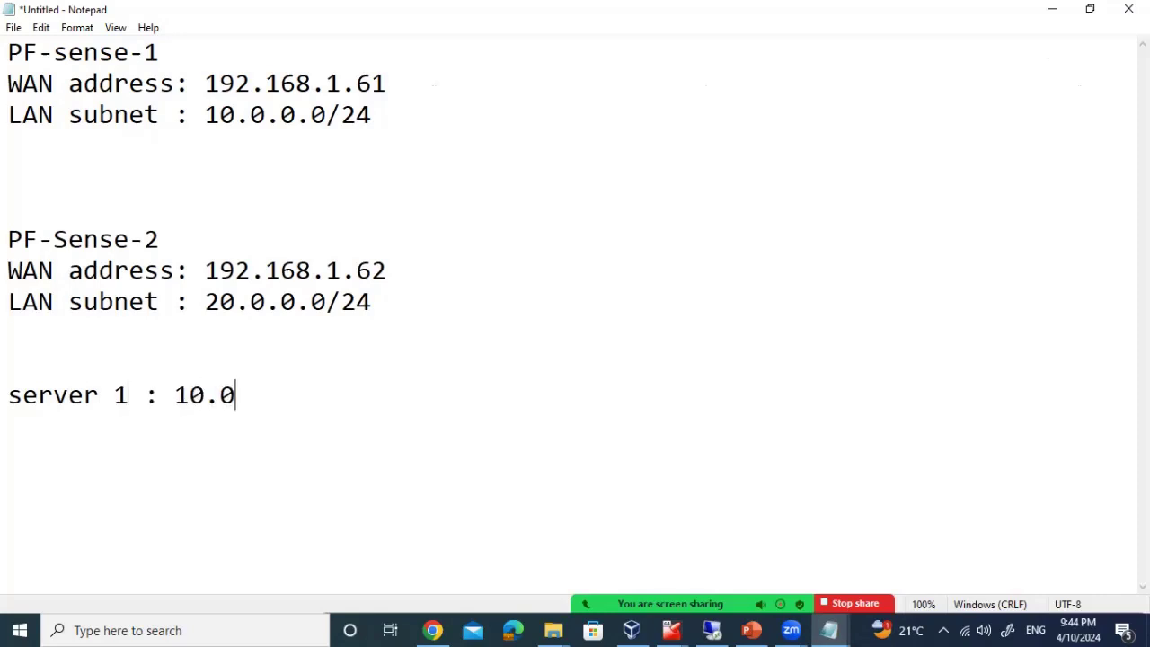
{"action": "type", "text": ".0.15  "}
{"action": "type", "text": "server"}
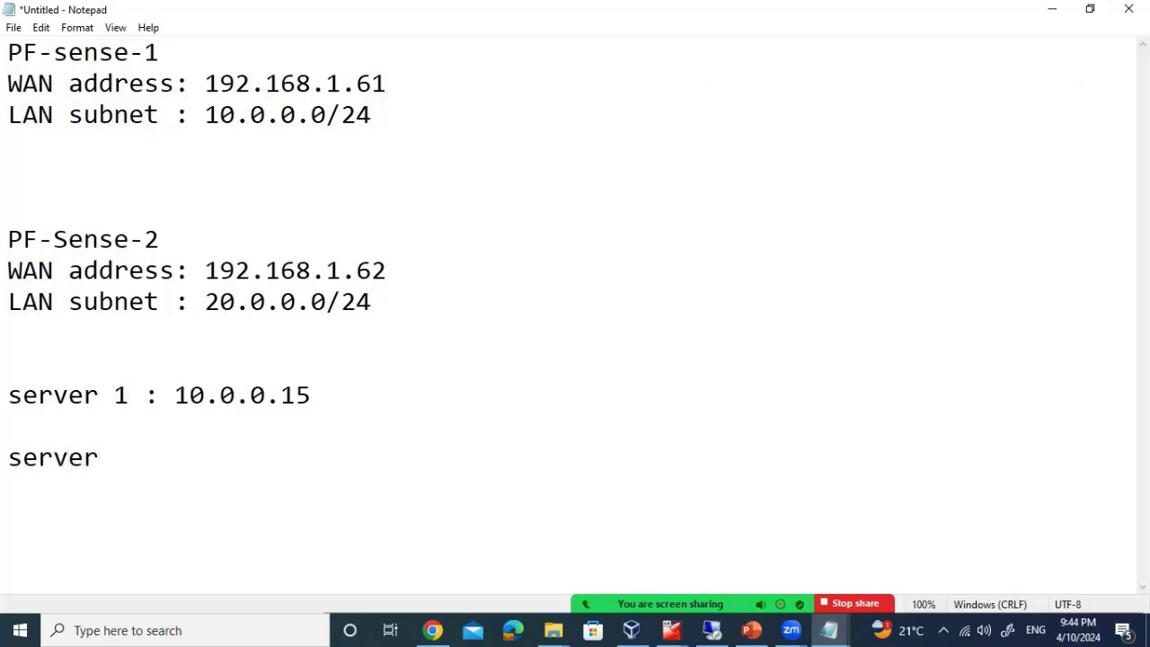
{"action": "type", "text": "2 : 20.0.0.15"}
{"action": "left_click", "coordinate": [9, 353], "text": "shift"}
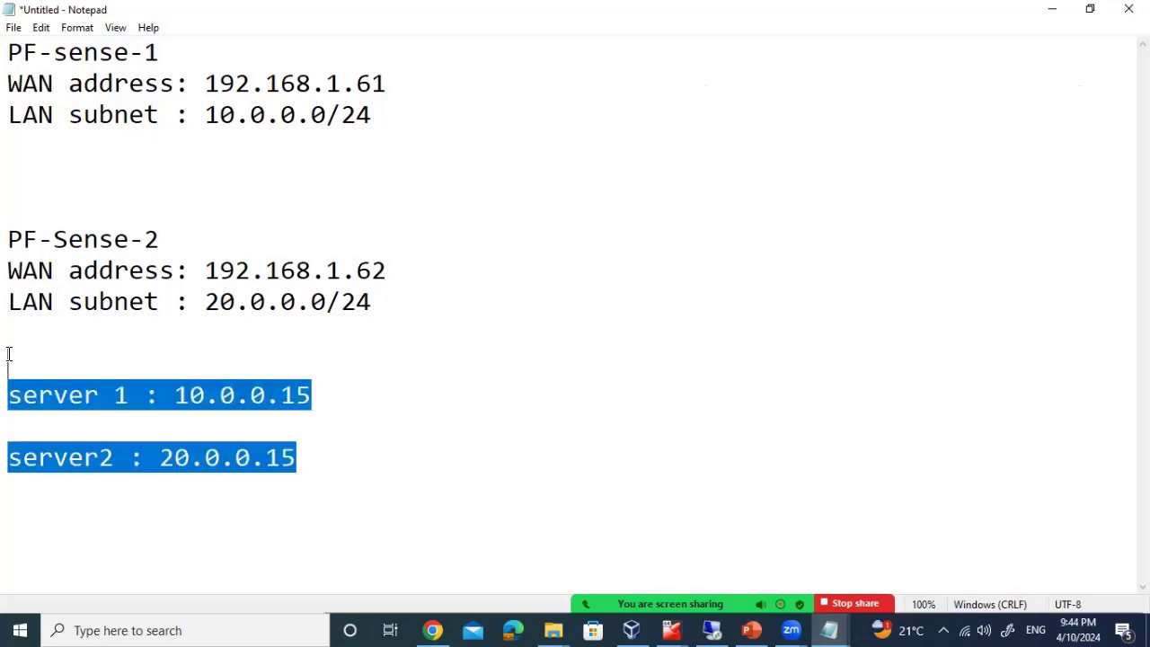
{"action": "left_click", "coordinate": [253, 437]}
{"action": "left_click_drag", "start_coordinate": [329, 400], "coordinate": [7, 396]}
{"action": "left_click_drag", "start_coordinate": [179, 63], "coordinate": [9, 58]}
Return to the first firewall in the browser and start a new rule at the top of the IPsec rule list.
{"action": "key", "text": "alt+Tab"}
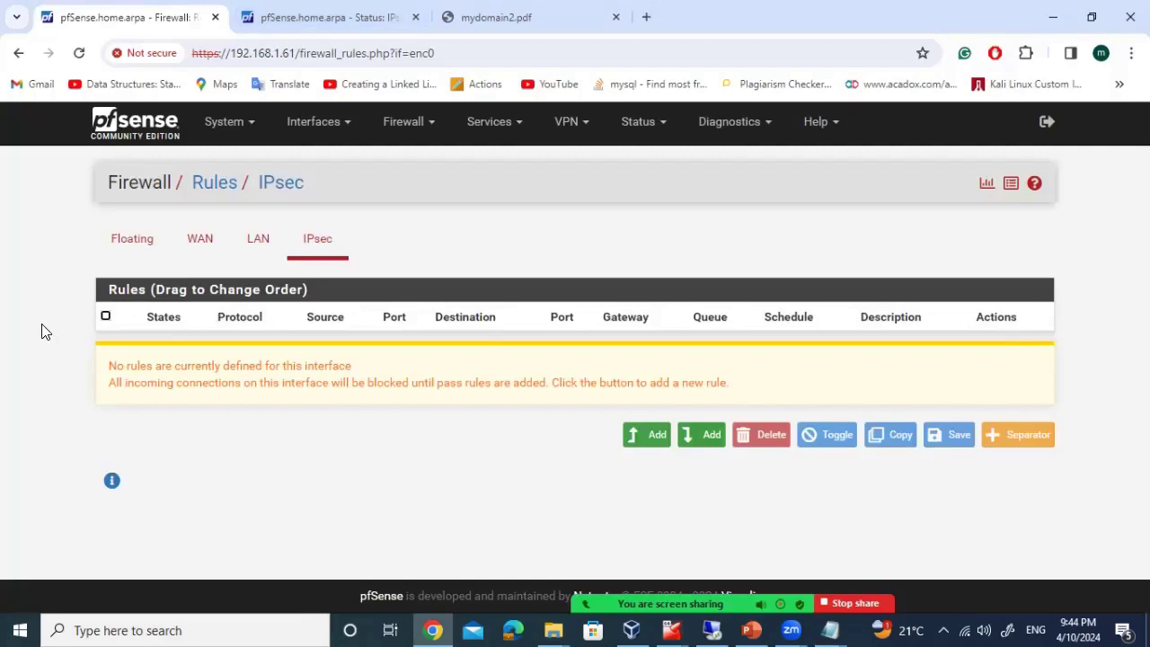
{"action": "left_click", "coordinate": [625, 437]}
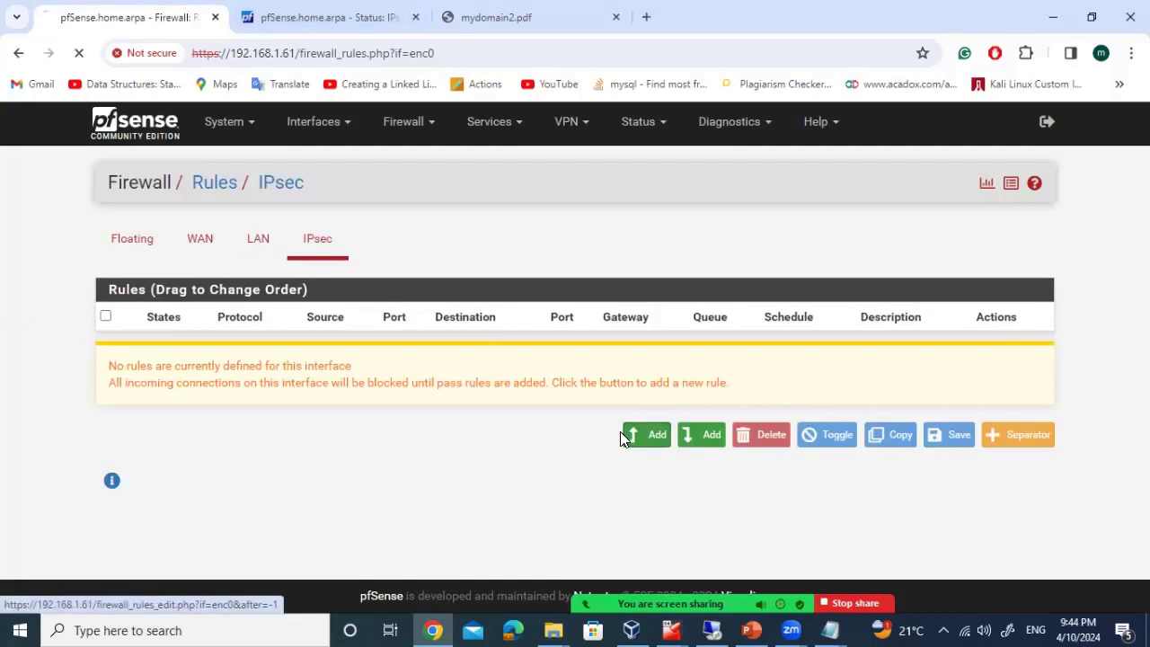
{"action": "scroll", "coordinate": [688, 487], "scroll_direction": "down", "scroll_amount": 2}
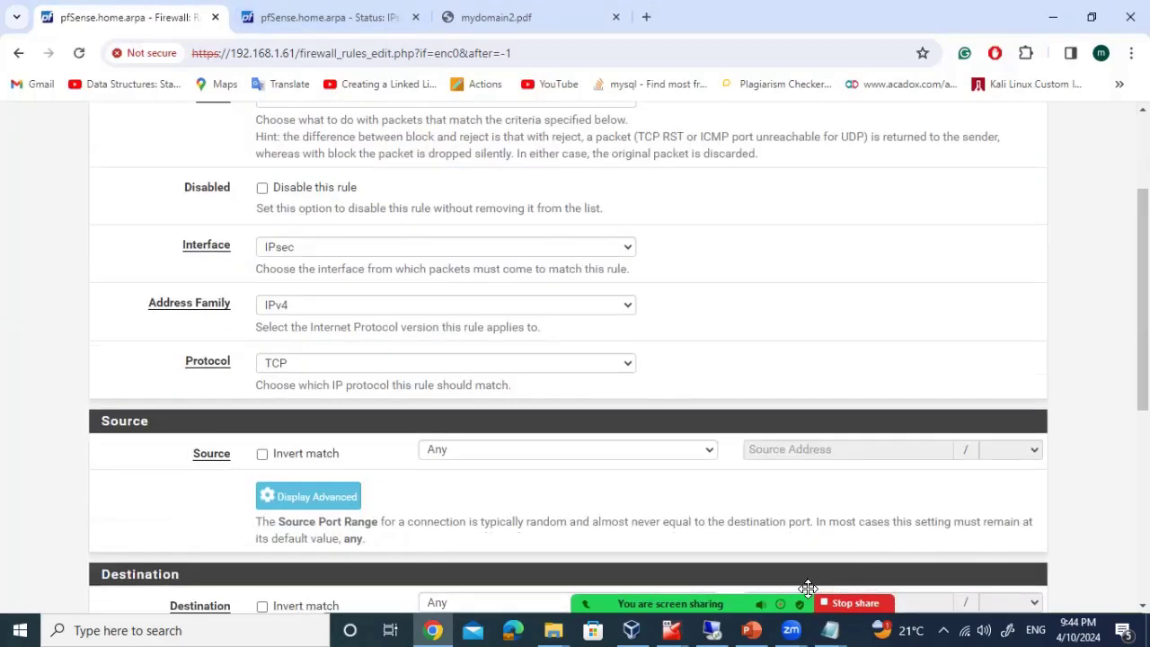
Review the server 1 and server2 addresses in the Notepad notes, and return to the new firewall rule.
{"action": "mouse_move", "coordinate": [829, 630]}
{"action": "left_click", "coordinate": [692, 547]}
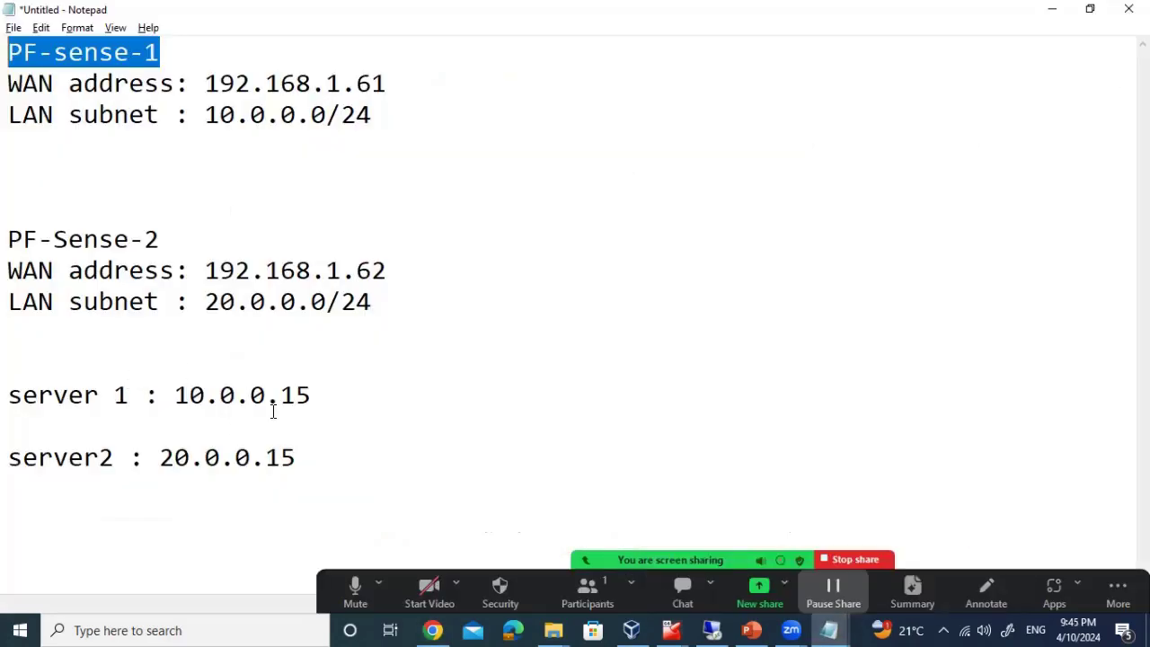
{"action": "left_click_drag", "start_coordinate": [301, 401], "coordinate": [10, 402]}
{"action": "left_click_drag", "start_coordinate": [301, 457], "coordinate": [7, 457]}
{"action": "key", "text": "alt+Tab"}
{"action": "scroll", "coordinate": [5, 337], "scroll_direction": "up", "scroll_amount": 2}
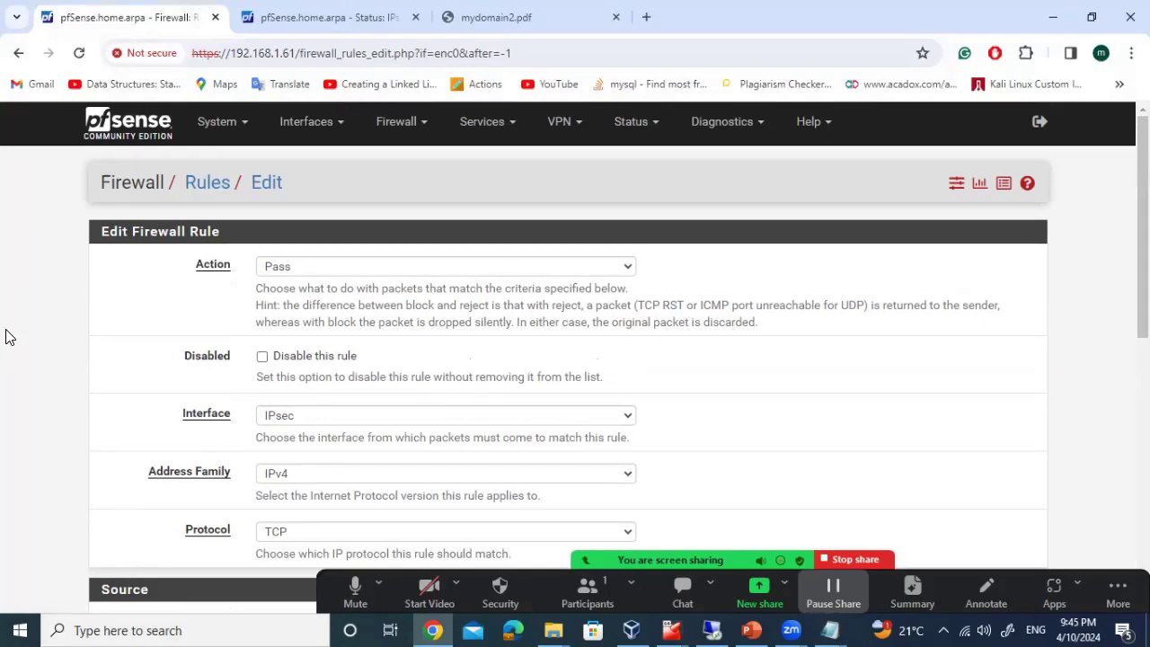
Set the protocol of the new IPsec rule on the first firewall to Any.
{"action": "scroll", "coordinate": [293, 191], "scroll_direction": "down", "scroll_amount": 1}
{"action": "left_click", "coordinate": [295, 185]}
{"action": "left_click", "coordinate": [295, 186]}
{"action": "scroll", "coordinate": [277, 270], "scroll_direction": "down", "scroll_amount": 1}
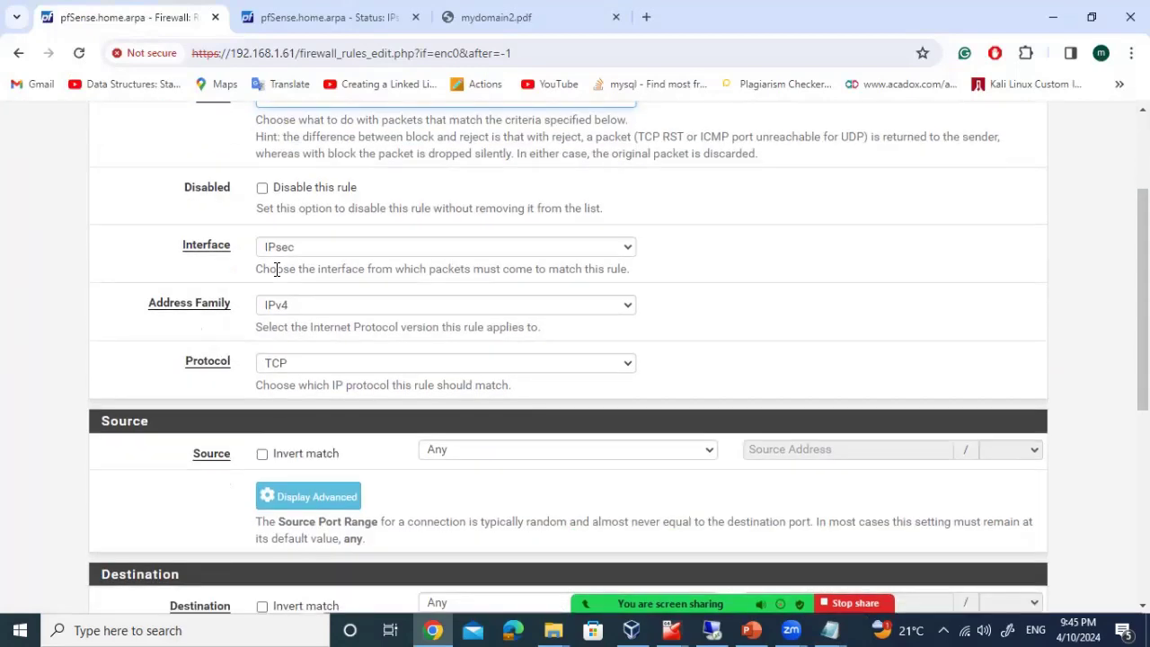
{"action": "scroll", "coordinate": [277, 254], "scroll_direction": "down", "scroll_amount": 1}
{"action": "left_click", "coordinate": [274, 279]}
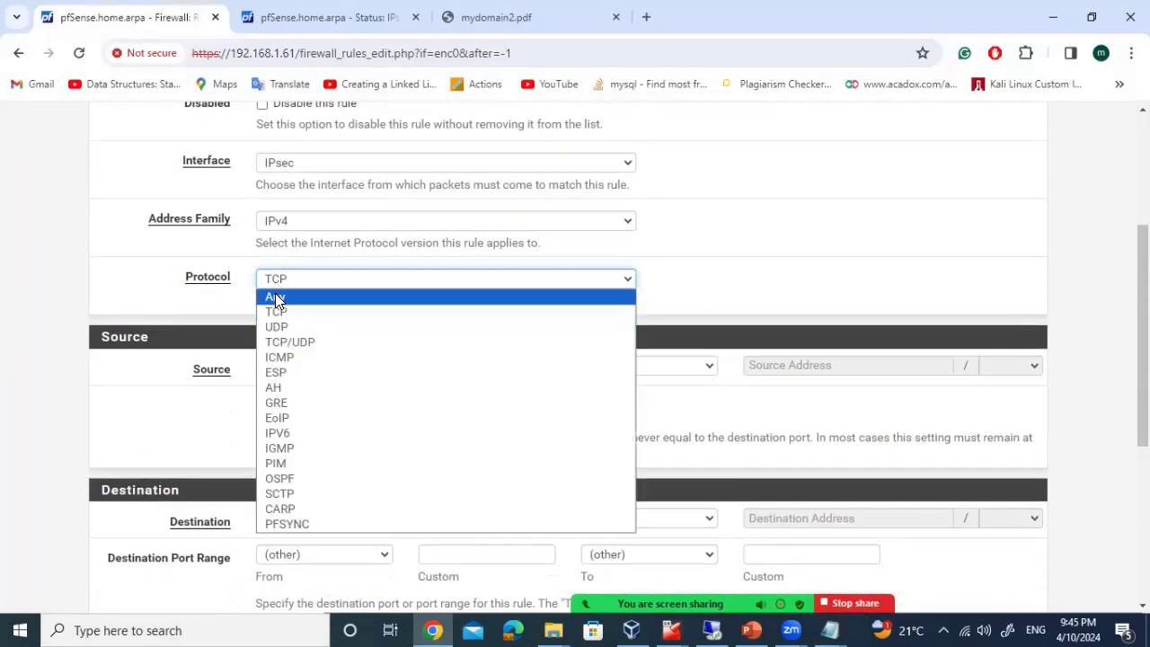
{"action": "left_click", "coordinate": [274, 298]}
{"action": "scroll", "coordinate": [248, 278], "scroll_direction": "down", "scroll_amount": 1}
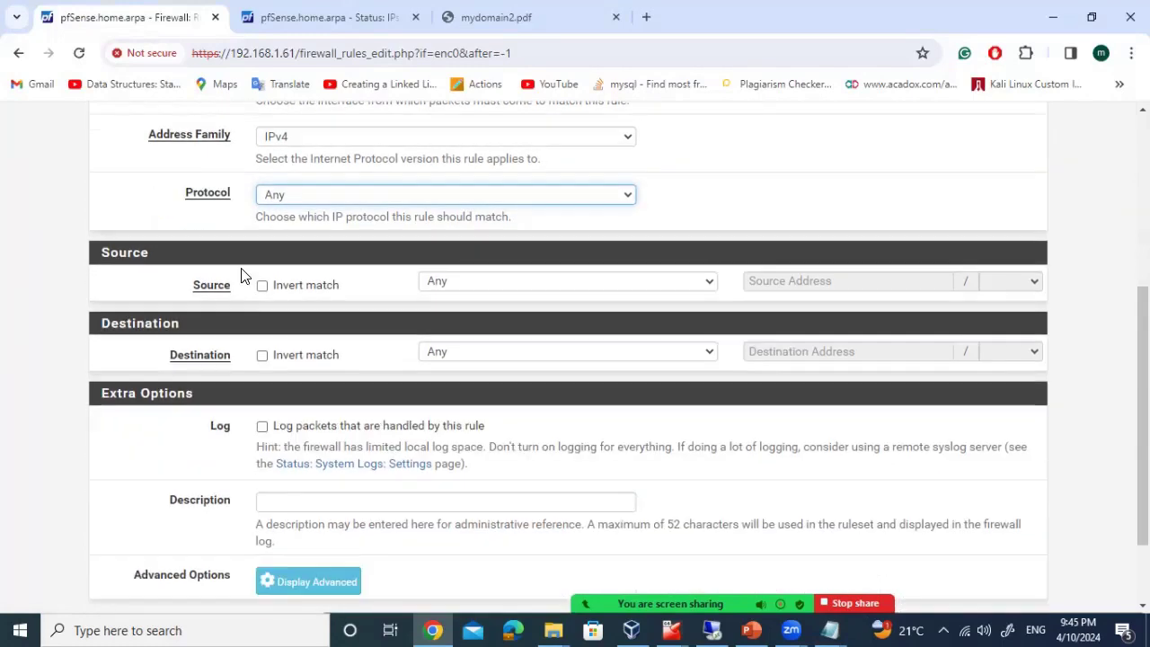
Set the rule's source to the single address 20.0.0.15, using the Address or Alias type.
{"action": "scroll", "coordinate": [241, 274], "scroll_direction": "down", "scroll_amount": 1}
{"action": "left_click", "coordinate": [452, 197]}
{"action": "left_click", "coordinate": [443, 229]}
{"action": "left_click", "coordinate": [751, 197]}
{"action": "scroll", "coordinate": [564, 282], "scroll_direction": "up", "scroll_amount": 1}
{"action": "type", "text": "20"}
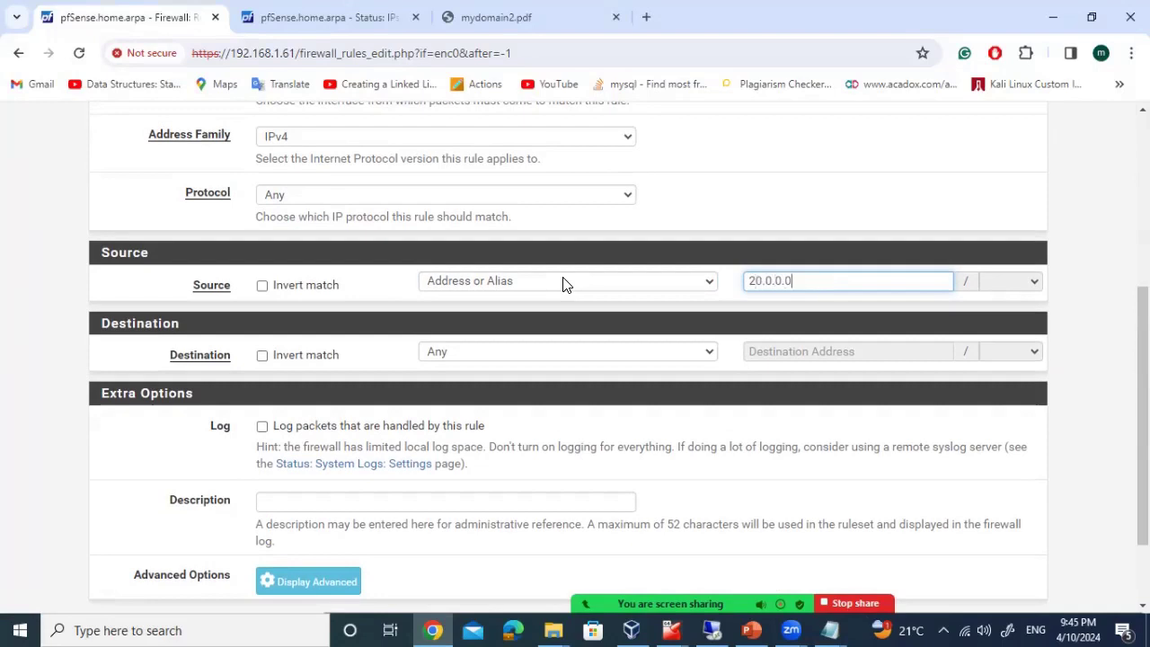
{"action": "type", "text": ".0.0.15"}
Set the rule's destination to Address or Alias with the address 10.0.0.15.
{"action": "left_click", "coordinate": [454, 356]}
{"action": "left_click", "coordinate": [553, 377]}
{"action": "left_click", "coordinate": [803, 353]}
{"action": "type", "text": "10.0.0.15"}
{"action": "left_click", "coordinate": [3, 397]}
Save the new IPsec rule on the first firewall and apply the changes.
{"action": "scroll", "coordinate": [27, 370], "scroll_direction": "down", "scroll_amount": 1}
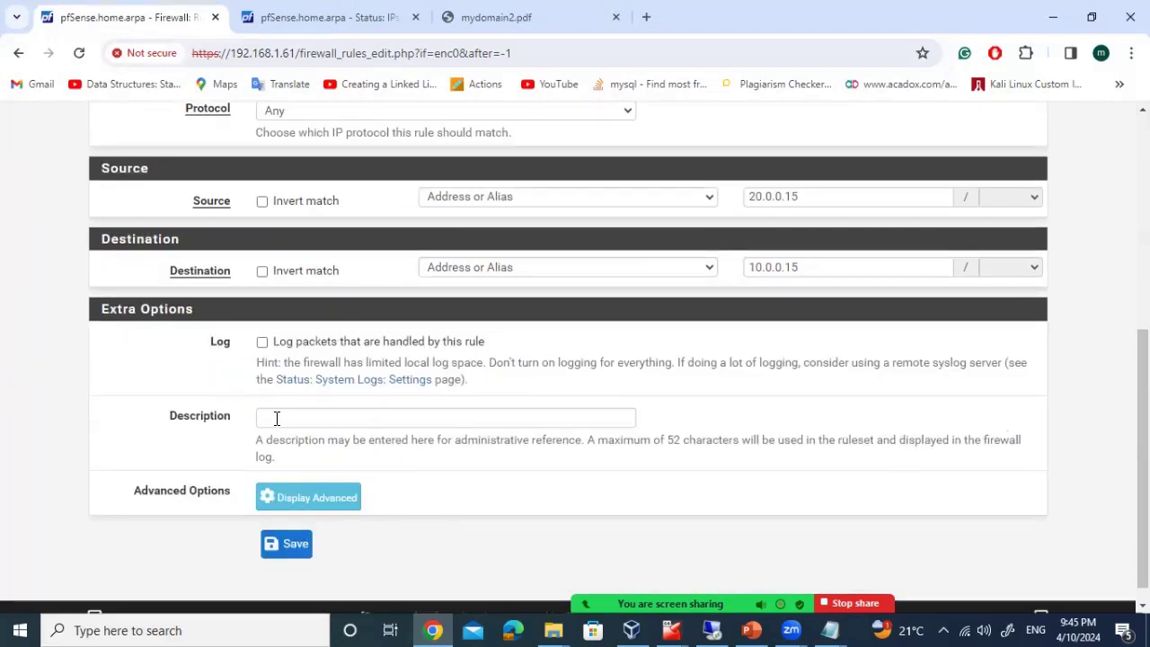
{"action": "left_click", "coordinate": [306, 546]}
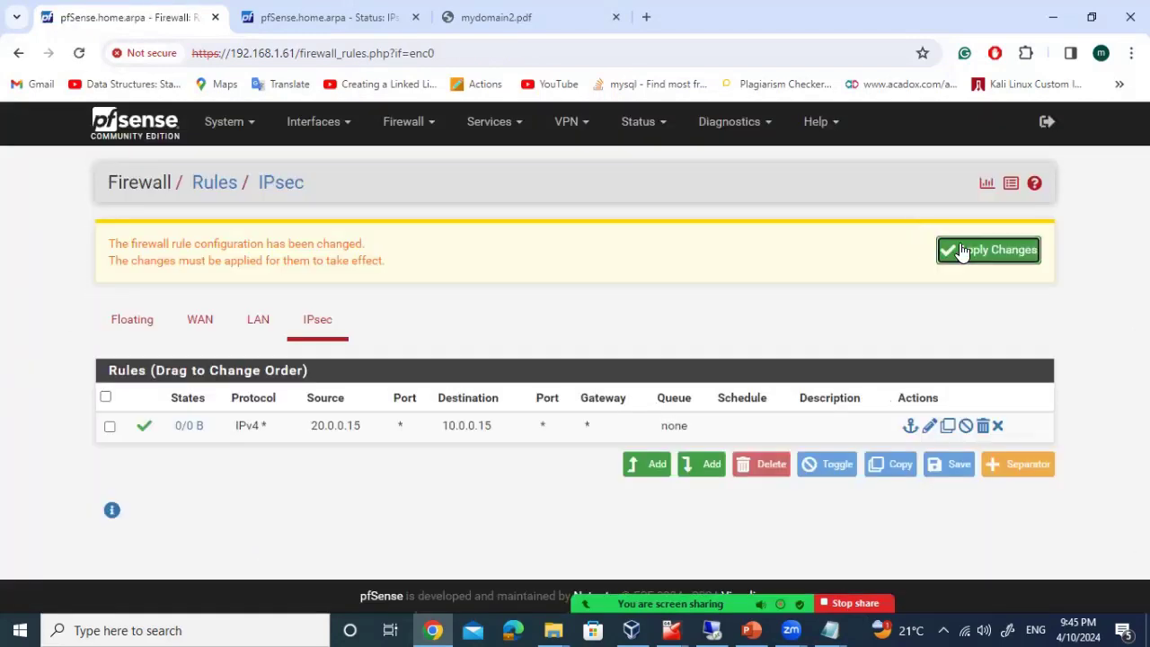
{"action": "left_click", "coordinate": [959, 249]}
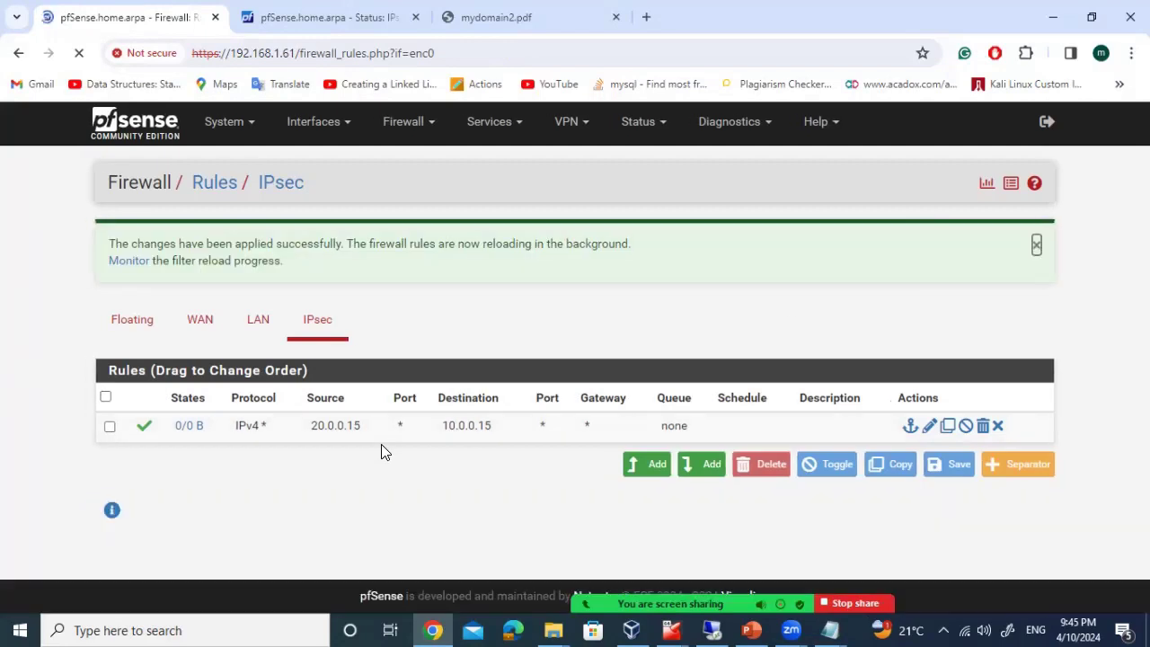
Switch to the second firewall at 192.168.1.62 and start a new rule at the top of its IPsec rule list.
{"action": "left_click", "coordinate": [323, 7]}
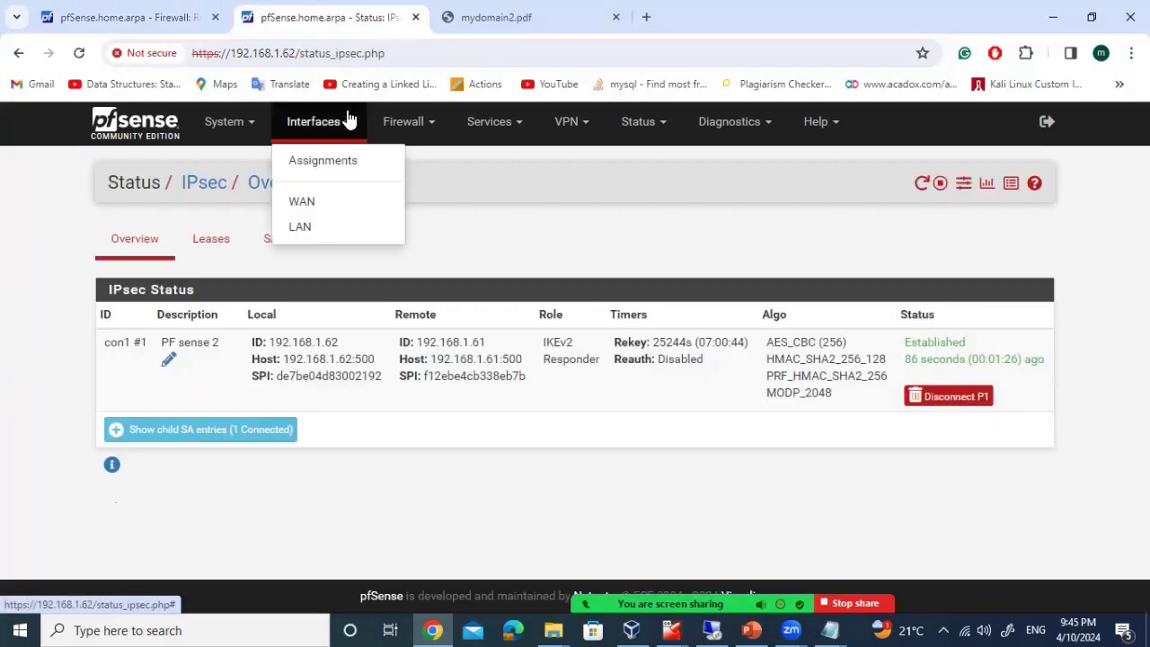
{"action": "mouse_move", "coordinate": [404, 123]}
{"action": "left_click", "coordinate": [404, 210]}
{"action": "left_click", "coordinate": [319, 240]}
{"action": "left_click", "coordinate": [646, 433]}
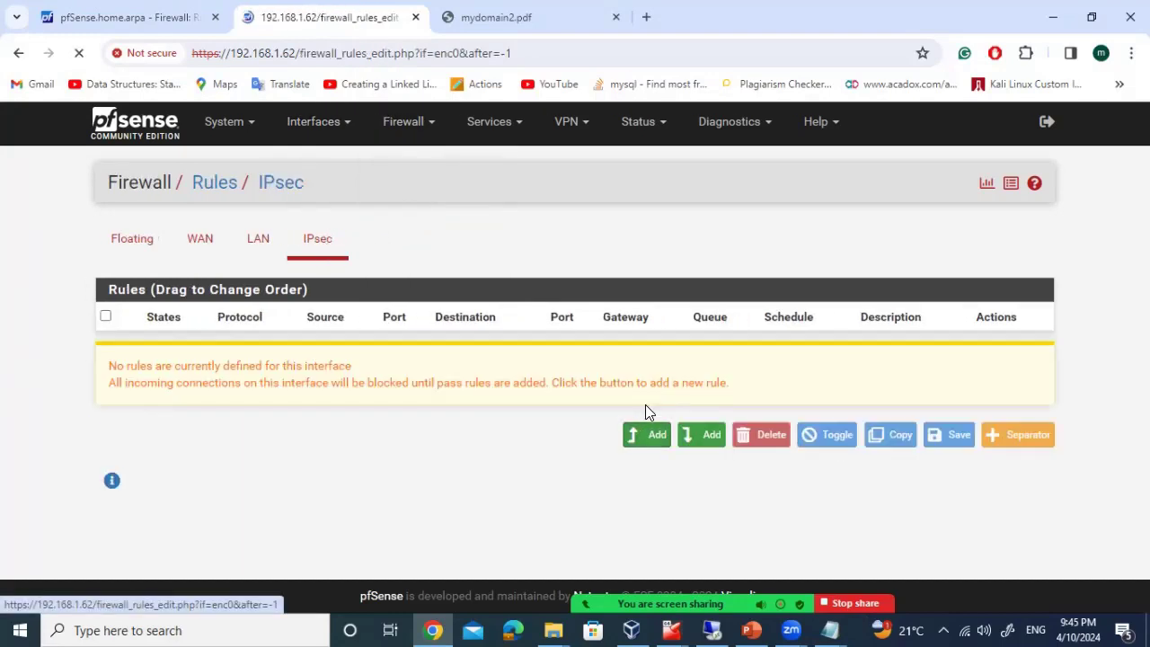
Set the protocol of the second firewall's new IPsec rule to Any.
{"action": "scroll", "coordinate": [429, 348], "scroll_direction": "down", "scroll_amount": 2}
{"action": "scroll", "coordinate": [429, 347], "scroll_direction": "down", "scroll_amount": 1}
{"action": "left_click", "coordinate": [299, 362]}
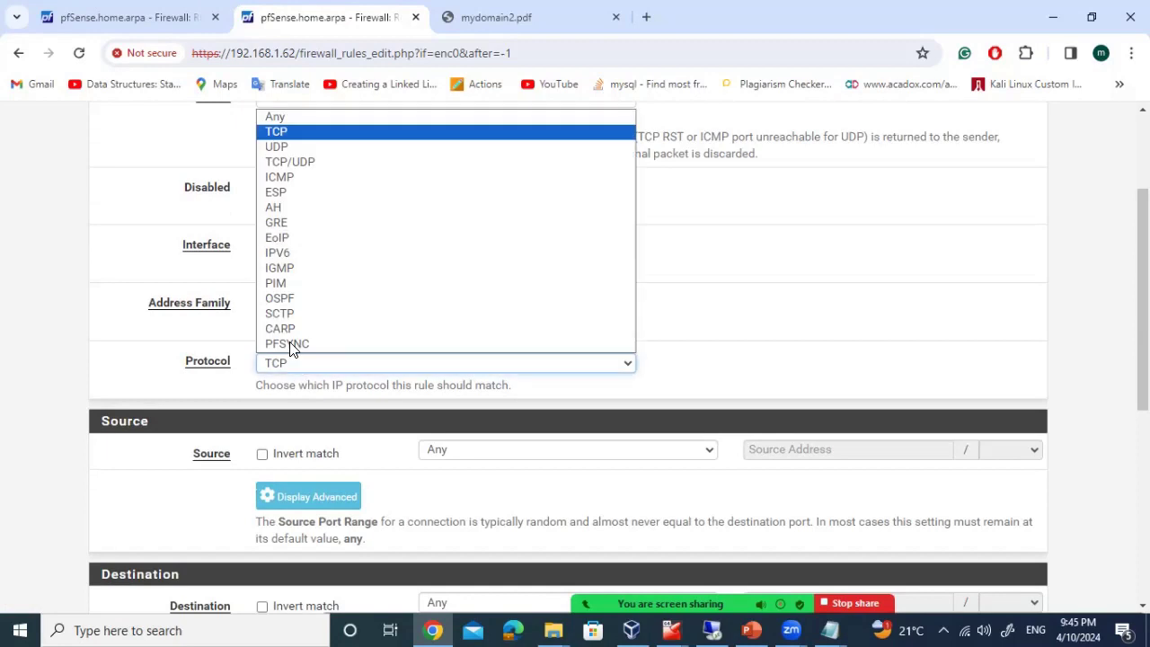
{"action": "left_click", "coordinate": [313, 116]}
Set the source of the second firewall's rule to Address or Alias with the address 10.0.0.15.
{"action": "scroll", "coordinate": [455, 330], "scroll_direction": "down", "scroll_amount": 3}
{"action": "left_click", "coordinate": [456, 284]}
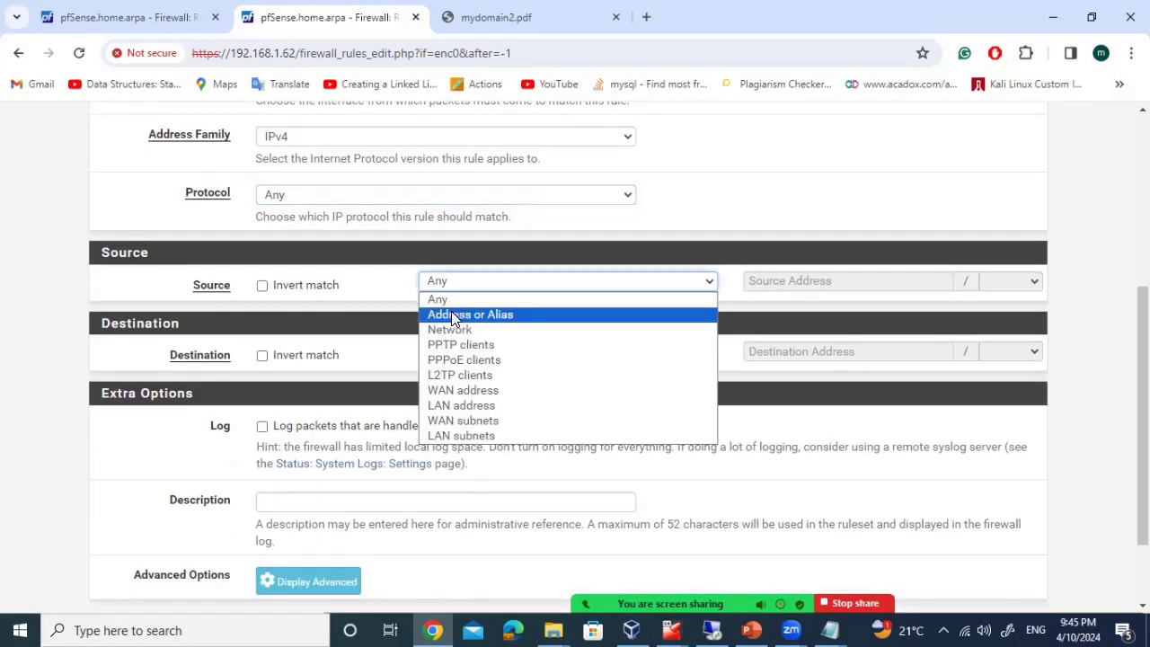
{"action": "left_click", "coordinate": [451, 311]}
{"action": "left_click", "coordinate": [801, 286]}
{"action": "type", "text": "10.0.0.15"}
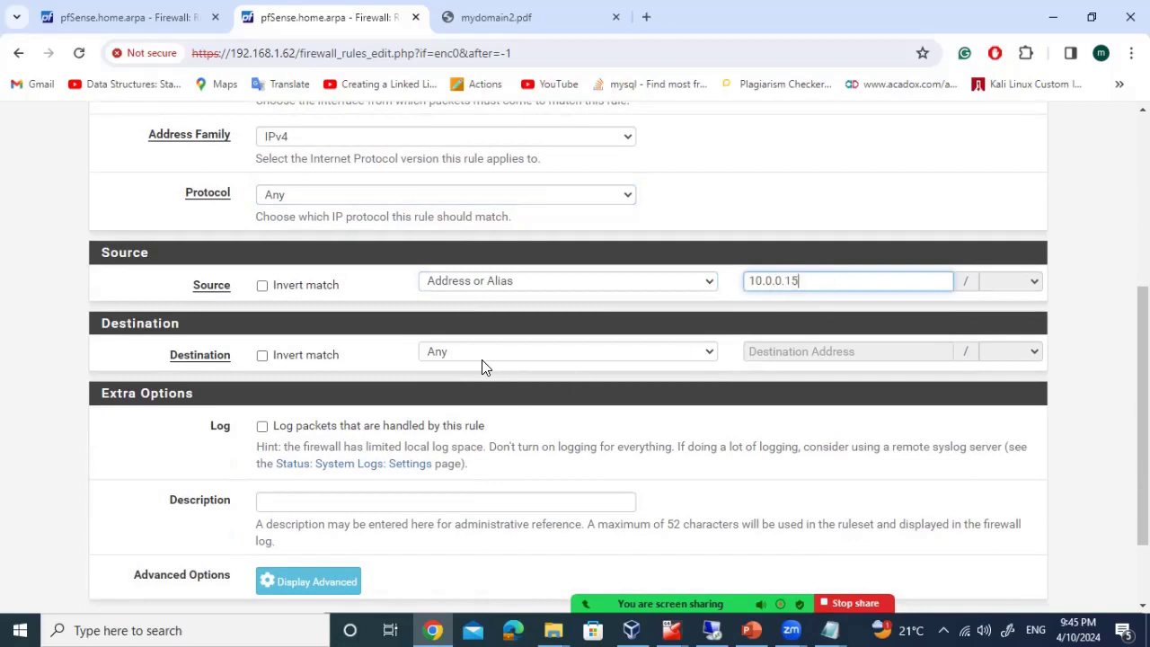
Set the destination of the second firewall's rule to Address or Alias with the address 20.0.0.15.
{"action": "left_click", "coordinate": [481, 355]}
{"action": "left_click", "coordinate": [467, 382]}
{"action": "left_click", "coordinate": [806, 345]}
{"action": "type", "text": "20.0.0.15"}
Save and apply the second firewall's IPsec rule, and compare it with the rule on the first firewall.
{"action": "scroll", "coordinate": [434, 462], "scroll_direction": "down", "scroll_amount": 1}
{"action": "left_click", "coordinate": [305, 523]}
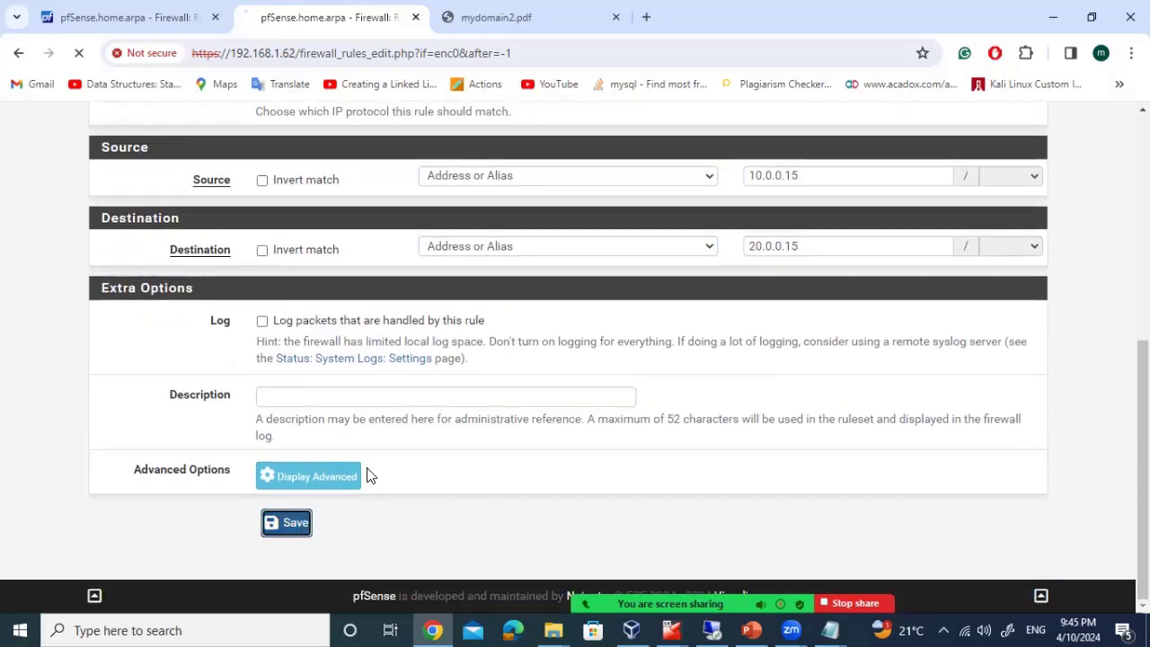
{"action": "left_click", "coordinate": [976, 249]}
{"action": "left_click", "coordinate": [135, 17]}
{"action": "left_click", "coordinate": [295, 17]}
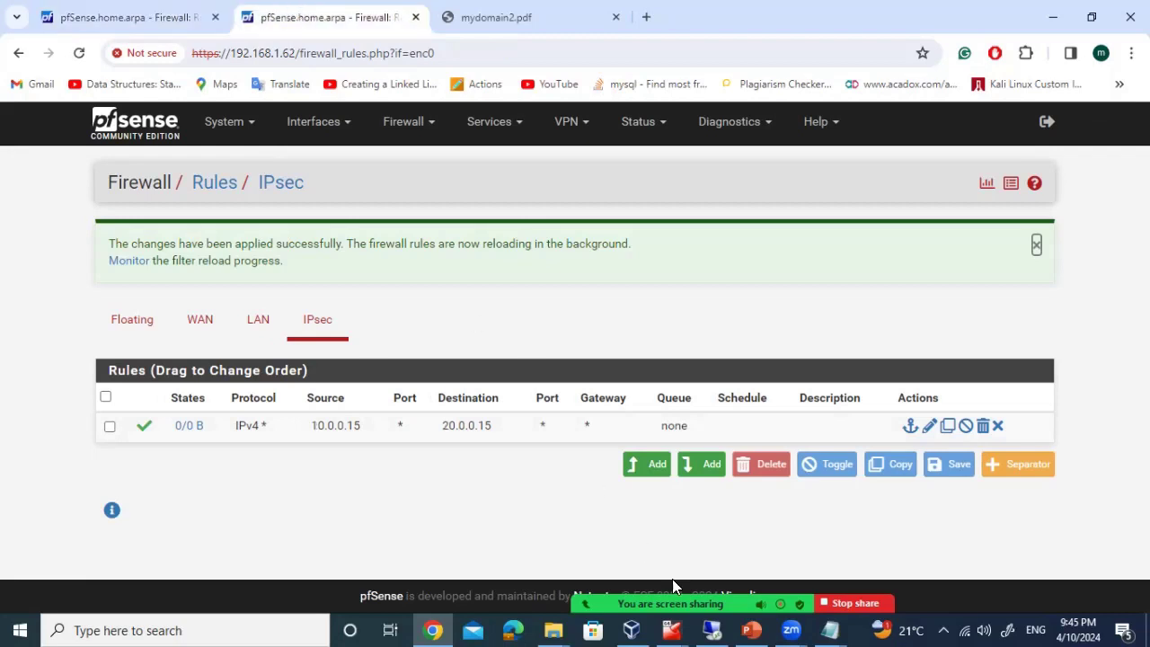
Review the server 1 and server2 addresses in the Notepad network notes before testing connectivity.
{"action": "mouse_move", "coordinate": [829, 629]}
{"action": "left_click", "coordinate": [736, 548]}
{"action": "left_click", "coordinate": [303, 464]}
{"action": "left_click_drag", "start_coordinate": [303, 464], "coordinate": [9, 388]}
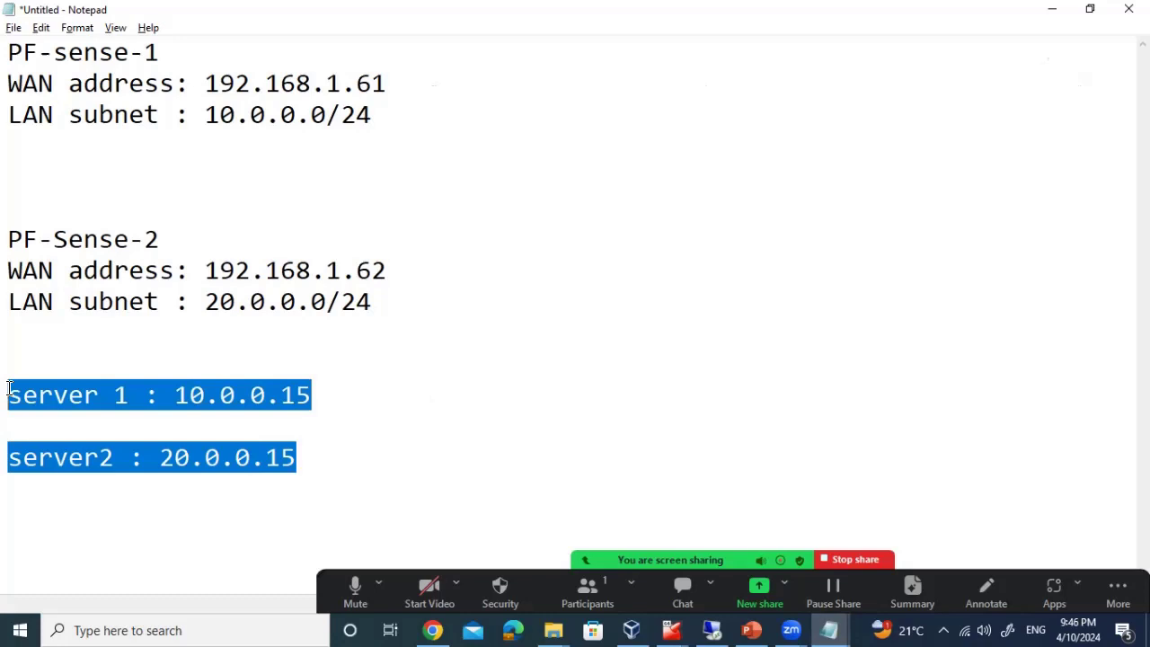
{"action": "left_click", "coordinate": [22, 396]}
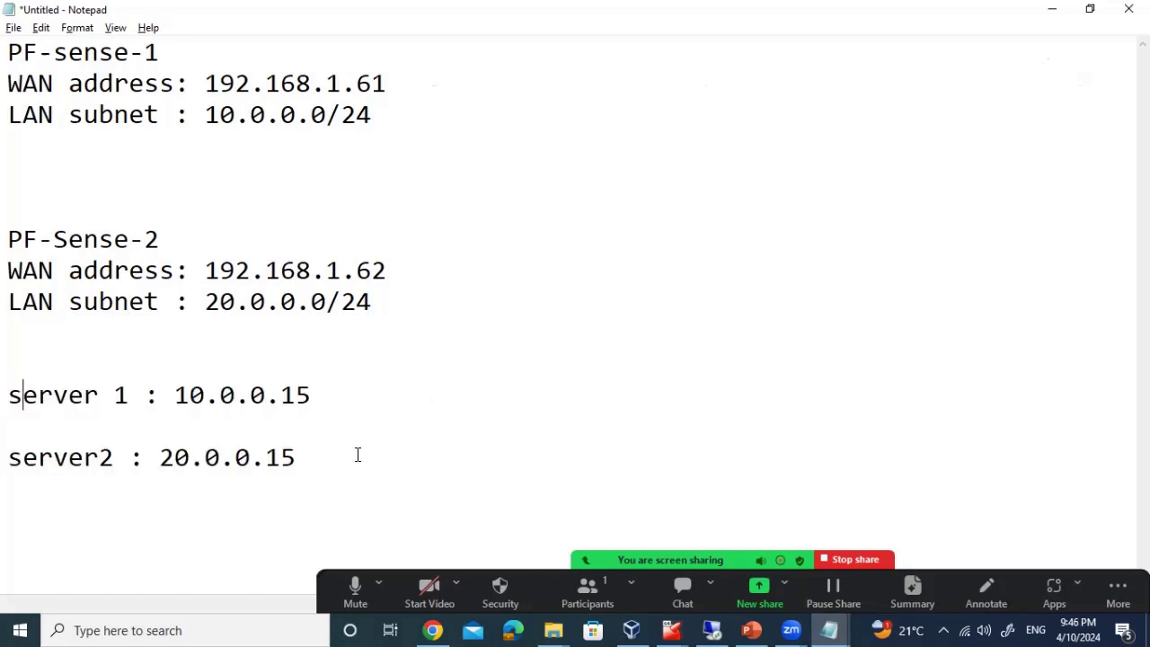
{"action": "left_click_drag", "start_coordinate": [357, 454], "coordinate": [9, 400]}
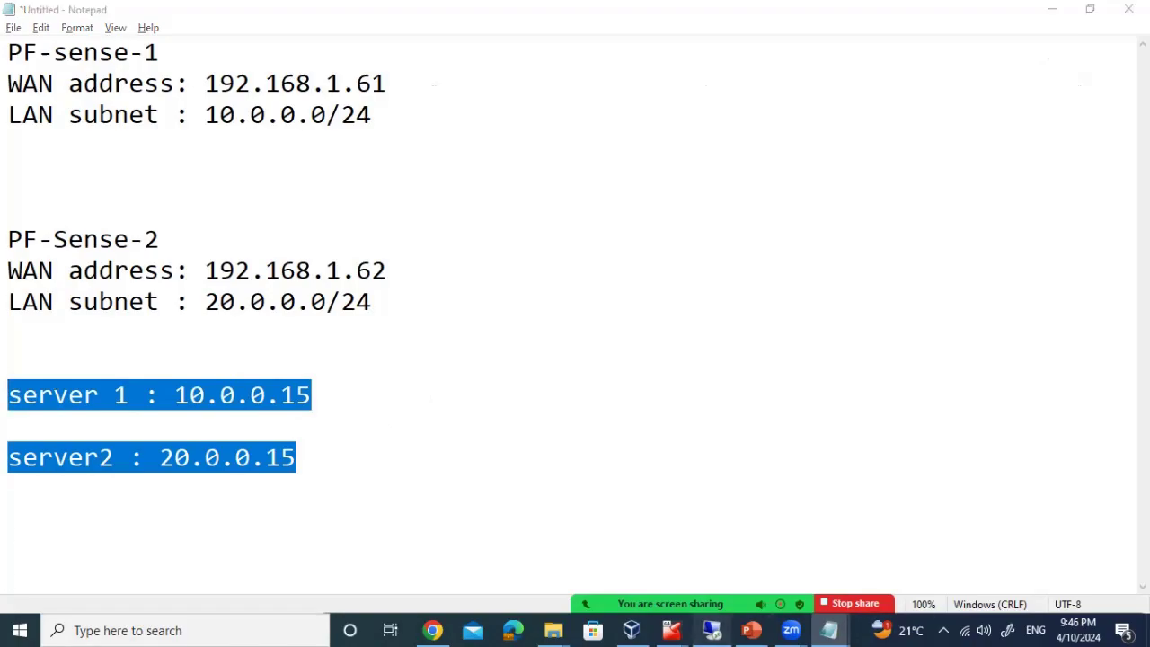
Switch to the DC-Branch1 virtual machine in the remote session and check its IPv4 address with ipconfig in Command Prompt.
{"action": "left_click", "coordinate": [711, 629]}
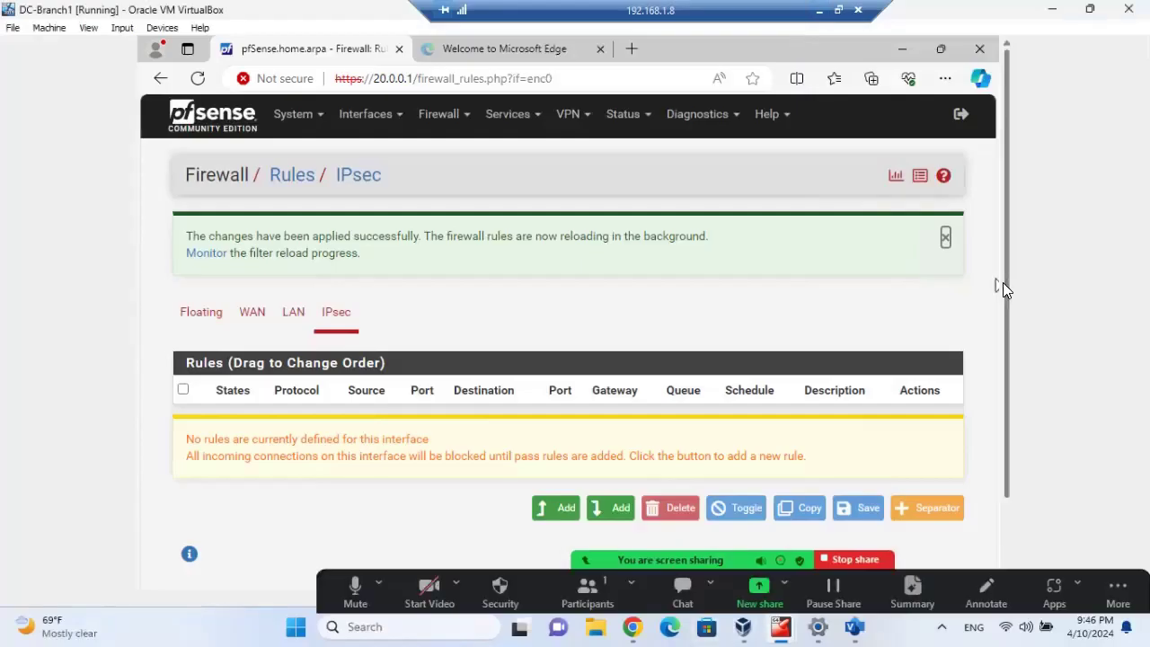
{"action": "scroll", "coordinate": [1002, 282], "scroll_direction": "down", "scroll_amount": 2}
{"action": "left_click", "coordinate": [285, 564]}
{"action": "type", "text": "cmd"}
{"action": "key", "text": "Return"}
{"action": "type", "text": "ipconfig"}
{"action": "key", "text": "Return"}
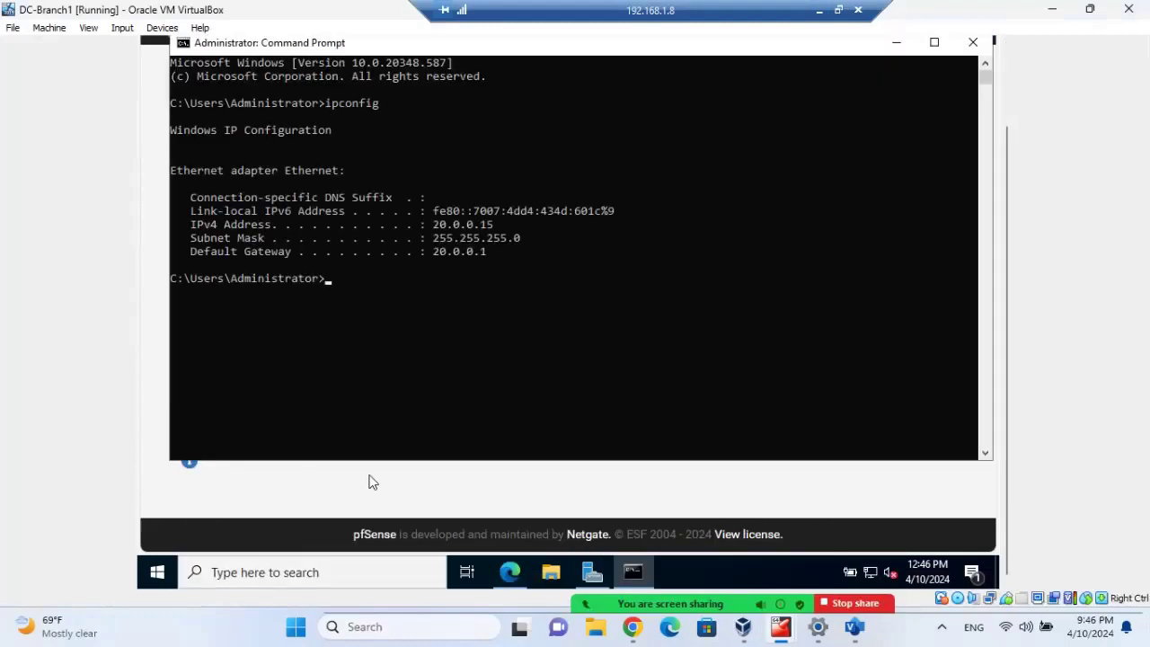
{"action": "left_click_drag", "start_coordinate": [500, 226], "coordinate": [433, 240]}
{"action": "left_click", "coordinate": [411, 290]}
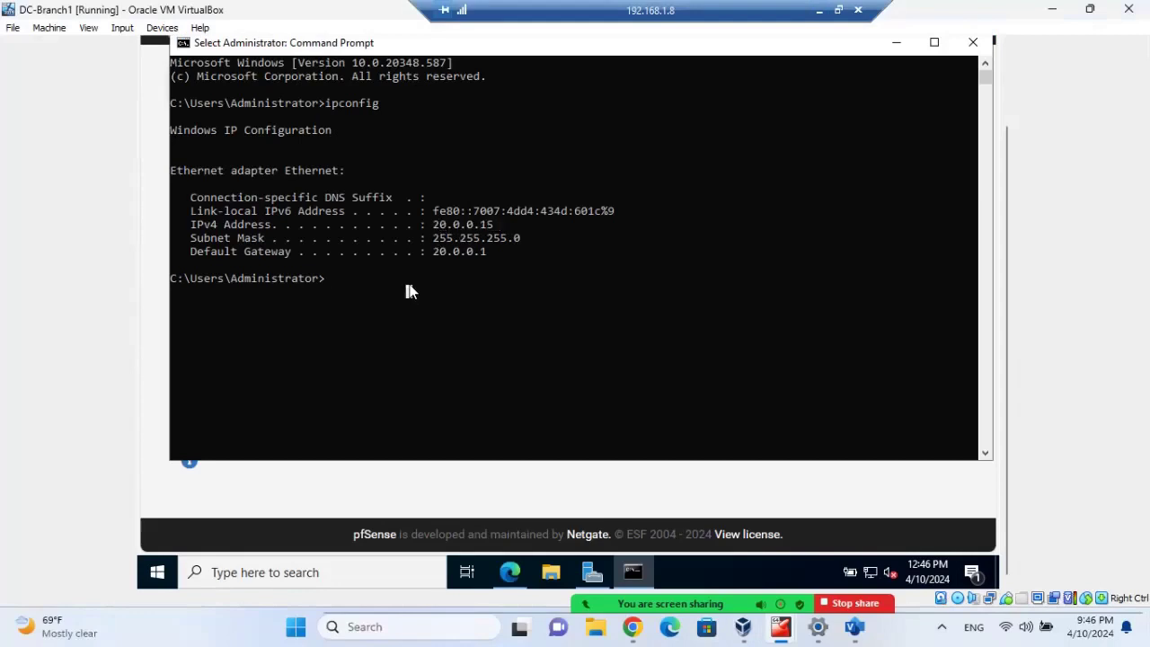
Ping server 1 at 10.0.0.15 from DC-Branch1 to test the VPN tunnel.
{"action": "type", "text": "ping 10.0."}
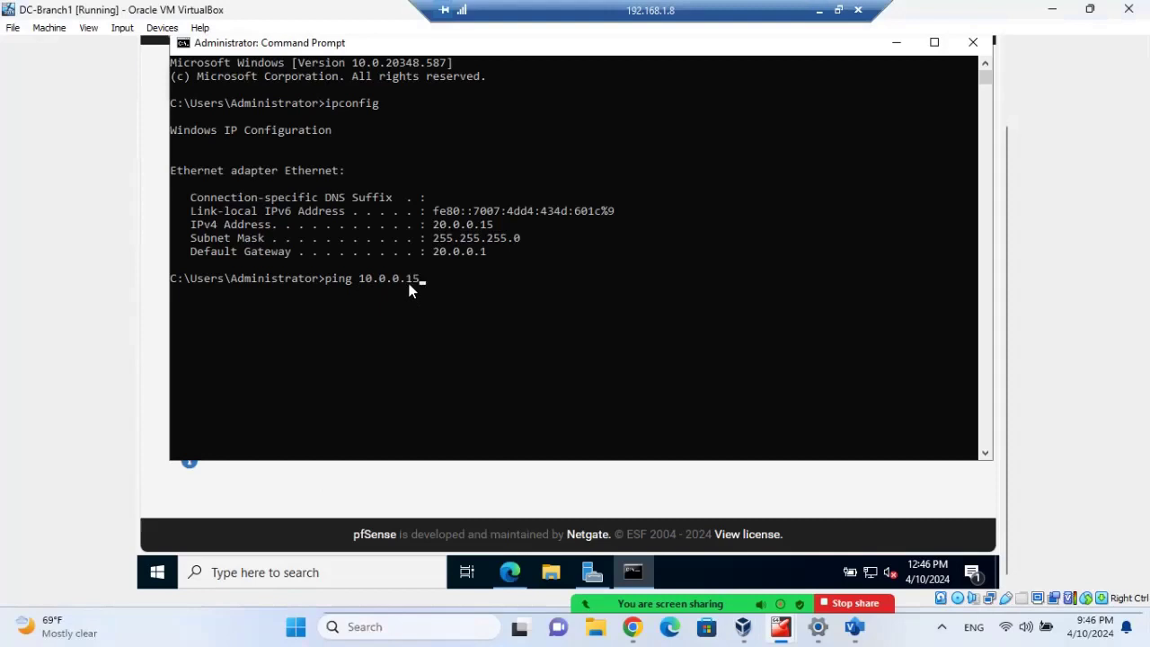
{"action": "type", "text": "0.15"}
{"action": "key", "text": "Return"}
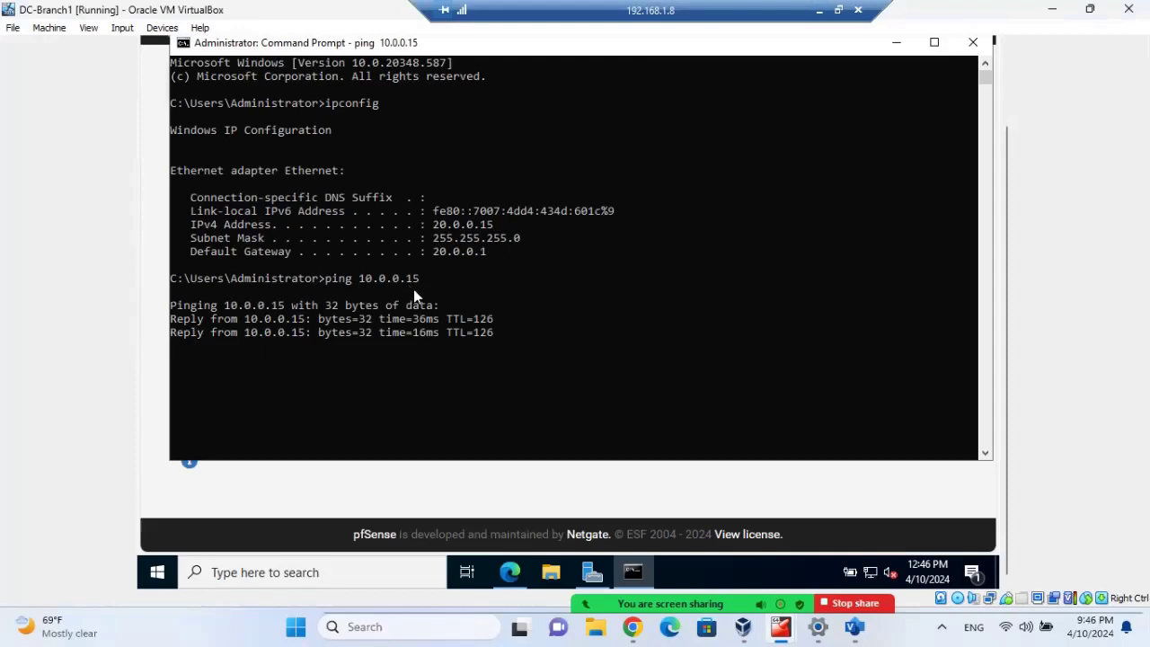
{"action": "key", "text": "Return"}
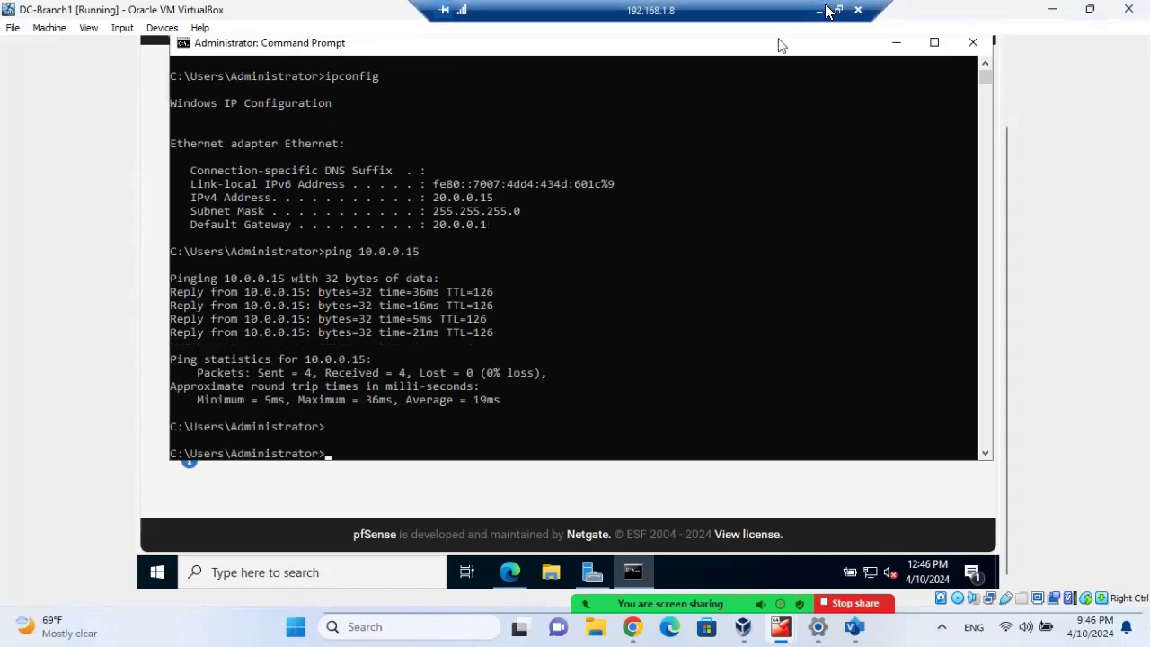
Minimize the remote session, switch to the DC-Main virtual machine and run ipconfig in its Command Prompt.
{"action": "left_click", "coordinate": [826, 10]}
{"action": "mouse_move", "coordinate": [670, 629]}
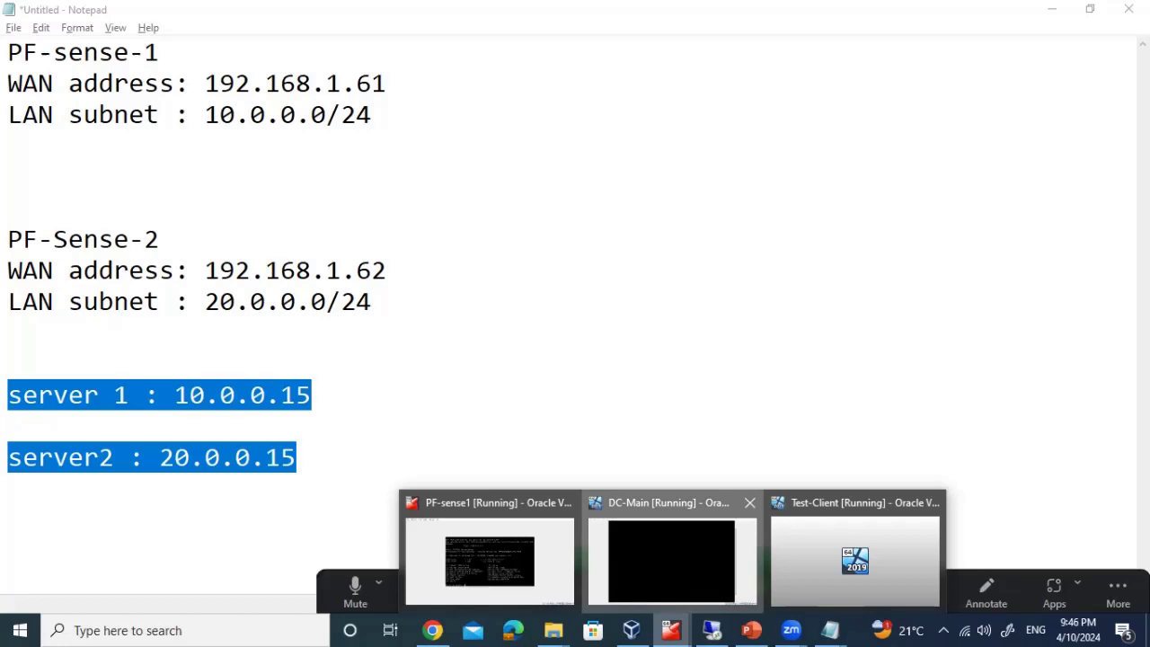
{"action": "left_click", "coordinate": [671, 557]}
{"action": "type", "text": "ipcong"}
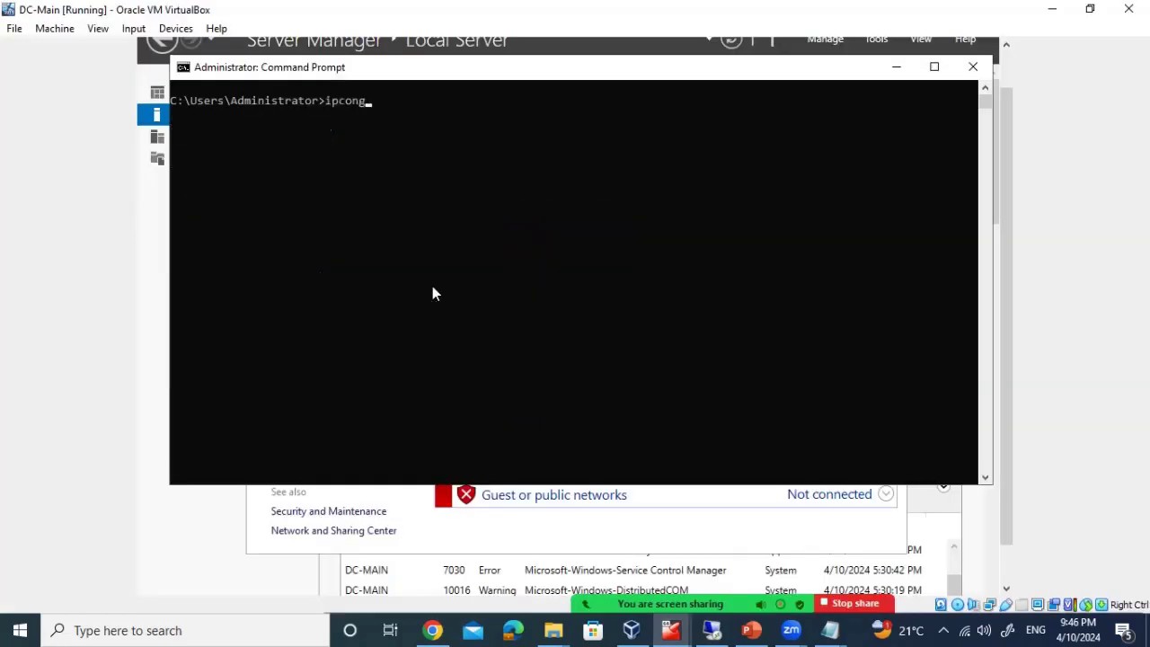
{"action": "type", "text": "fig"}
{"action": "key", "text": "Return"}
Ping server2 at 20.0.0.15 from DC-Main to test the tunnel in the opposite direction.
{"action": "type", "text": "p"}
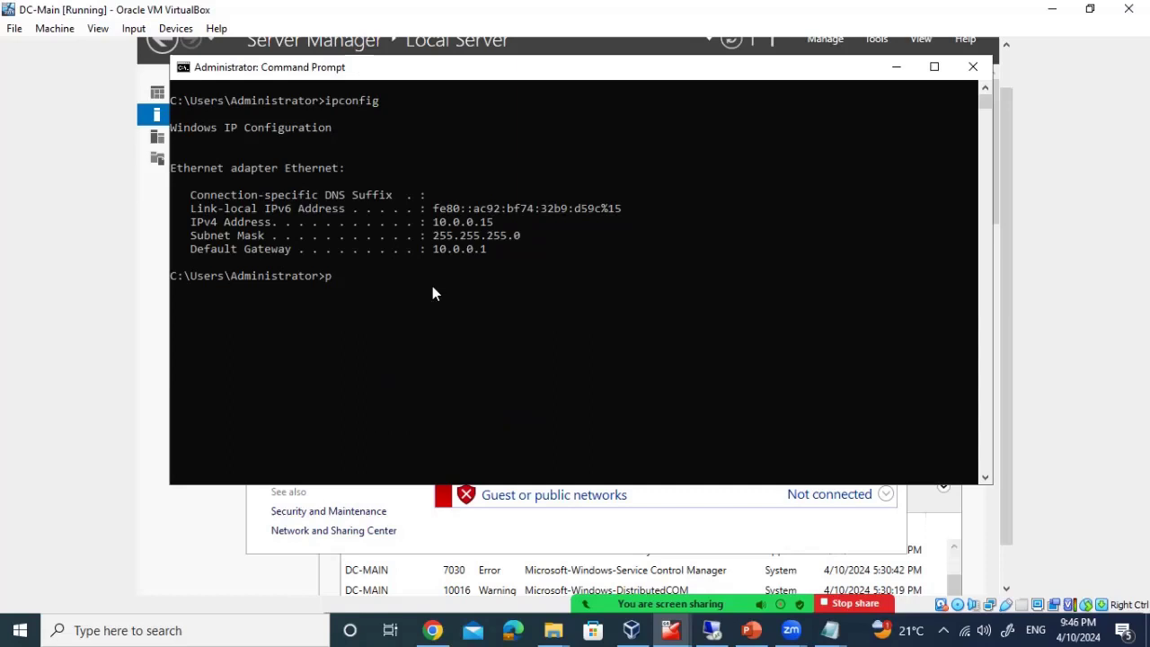
{"action": "type", "text": "ing 20.0"}
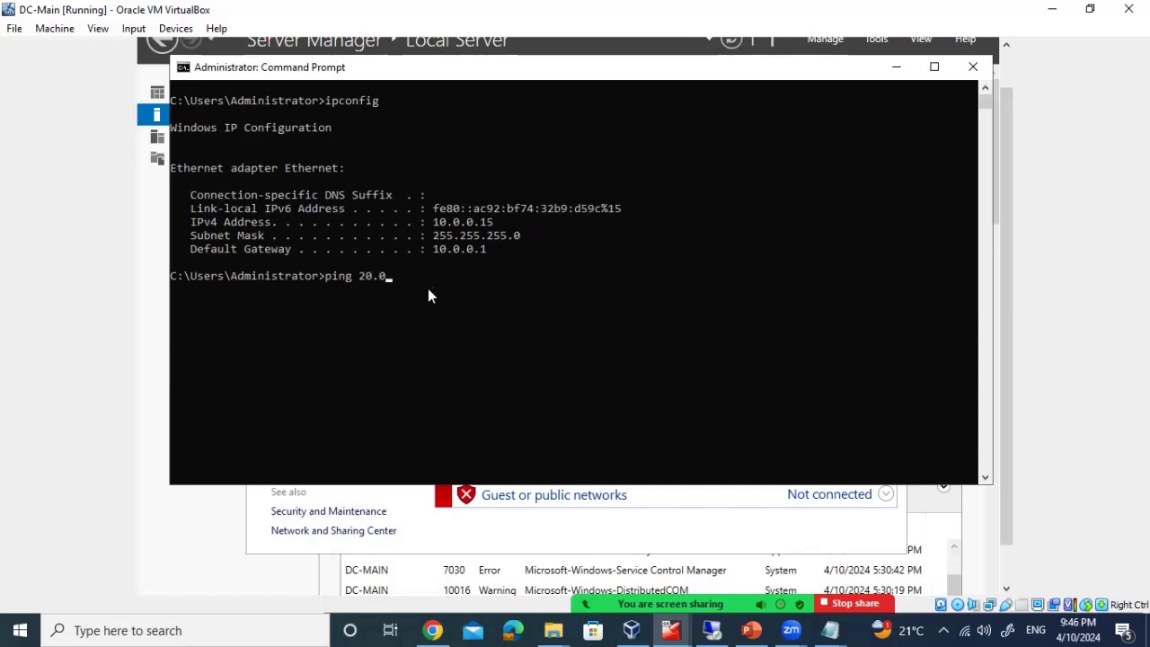
{"action": "type", "text": ".0.15"}
{"action": "key", "text": "Return"}
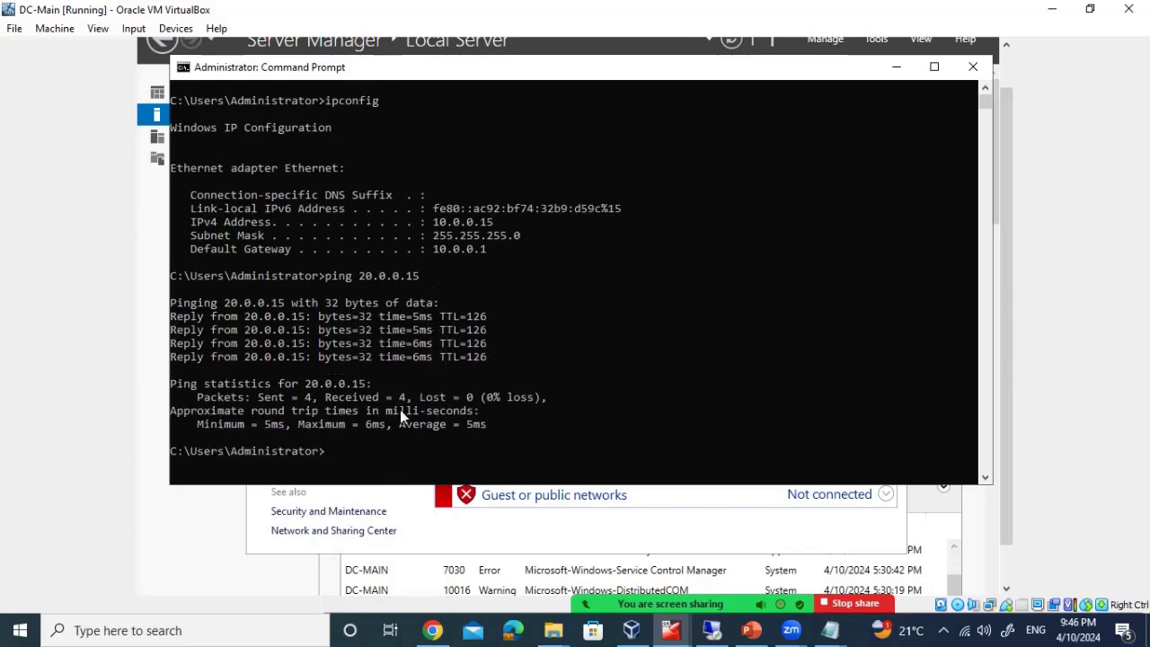
Review the ipconfig and ping output on DC-Main, and return to the second firewall's IPsec rules in the browser.
{"action": "left_click_drag", "start_coordinate": [494, 424], "coordinate": [167, 101]}
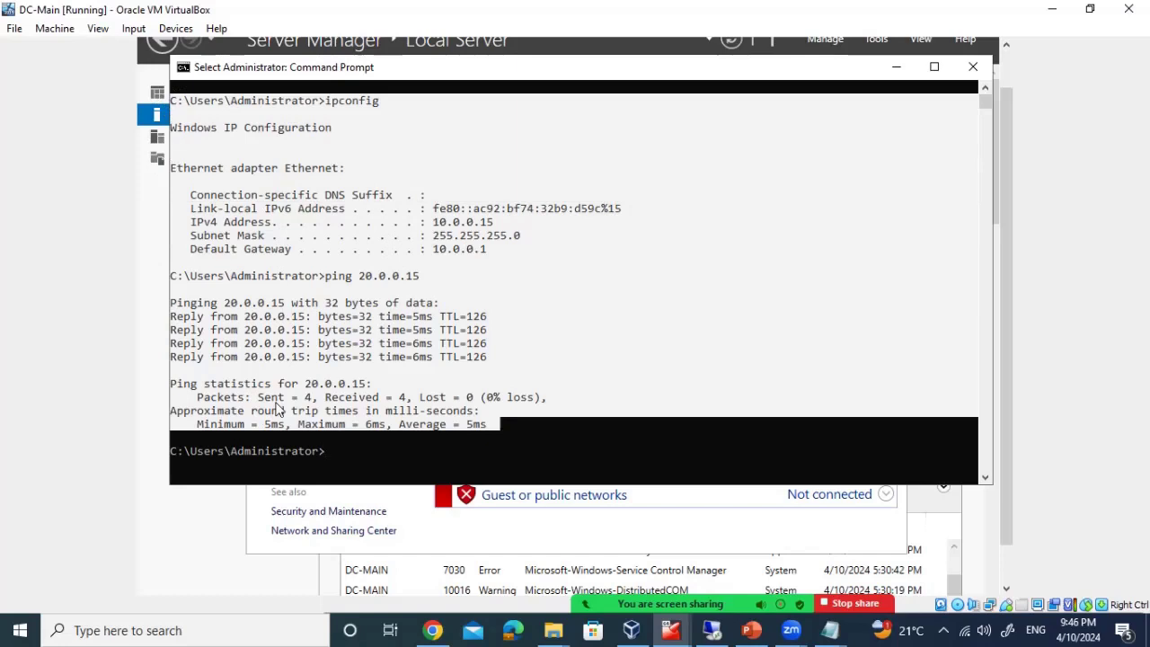
{"action": "left_click", "coordinate": [355, 430]}
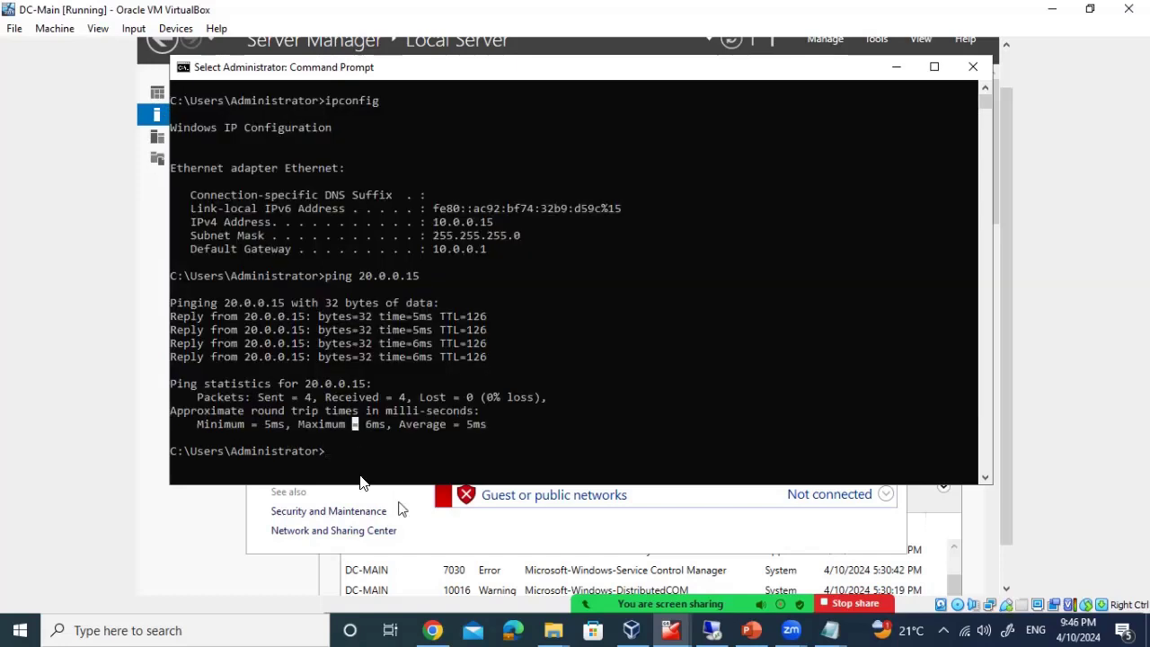
{"action": "left_click", "coordinate": [433, 630]}
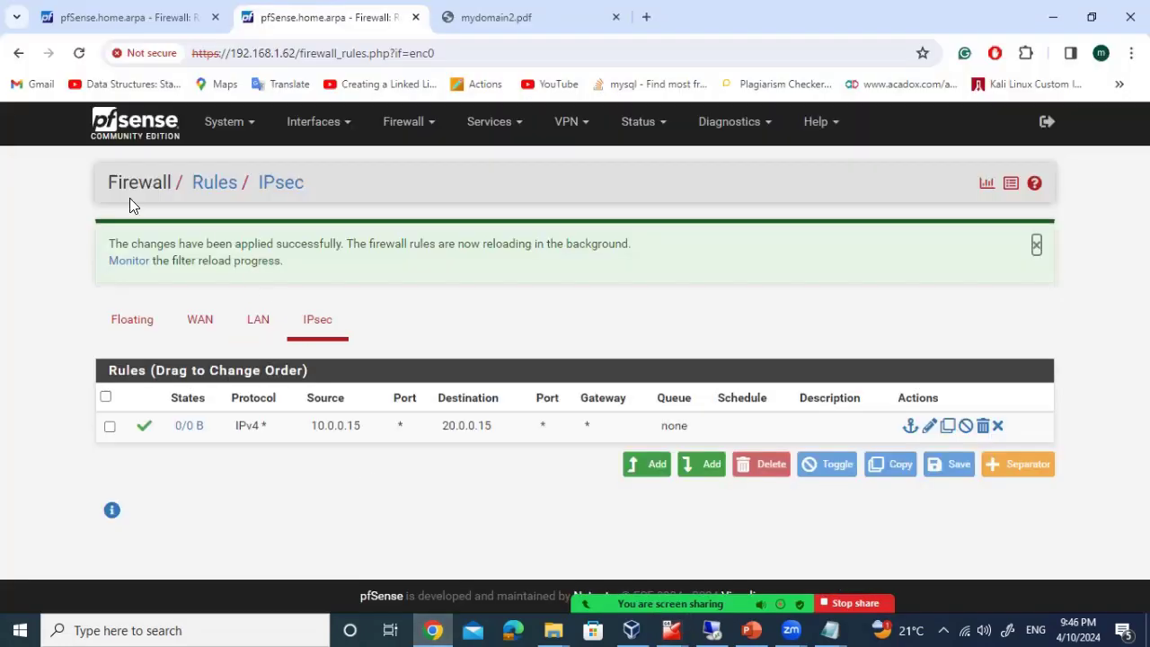